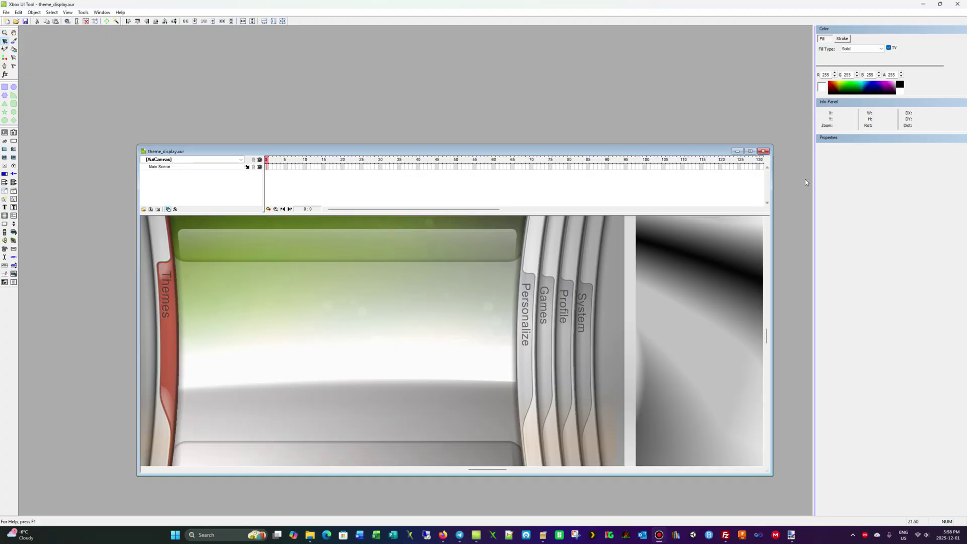
# Open the Main Scene of theme_display.xur at frame 30 and enlarge the timeline area to show more layers
pyautogui.click(750, 151)
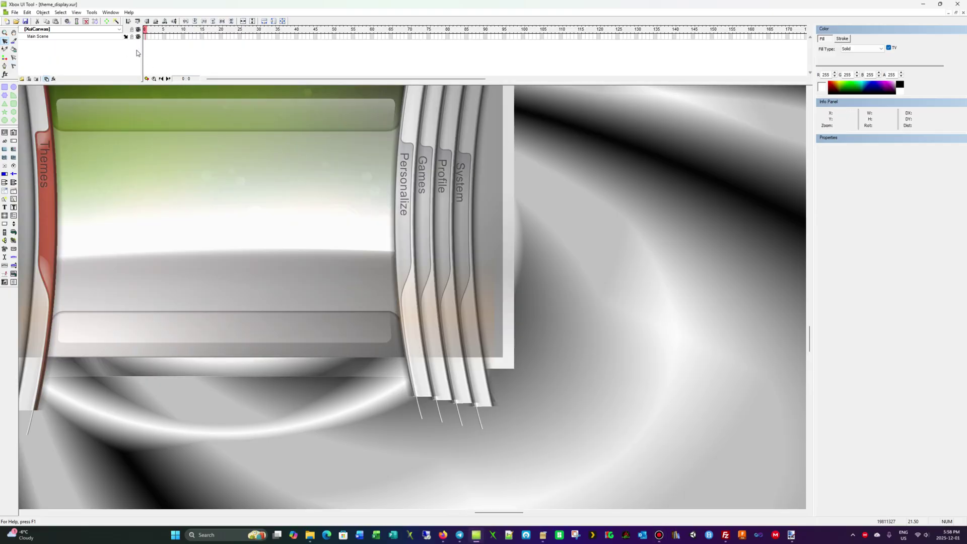
pyautogui.click(126, 38)
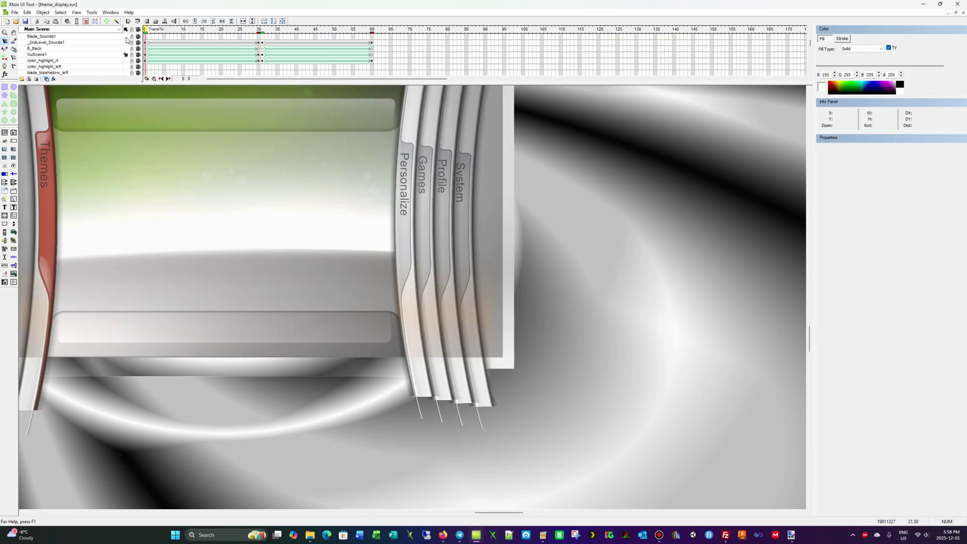
pyautogui.moveTo(145, 29); pyautogui.dragTo(259, 30)
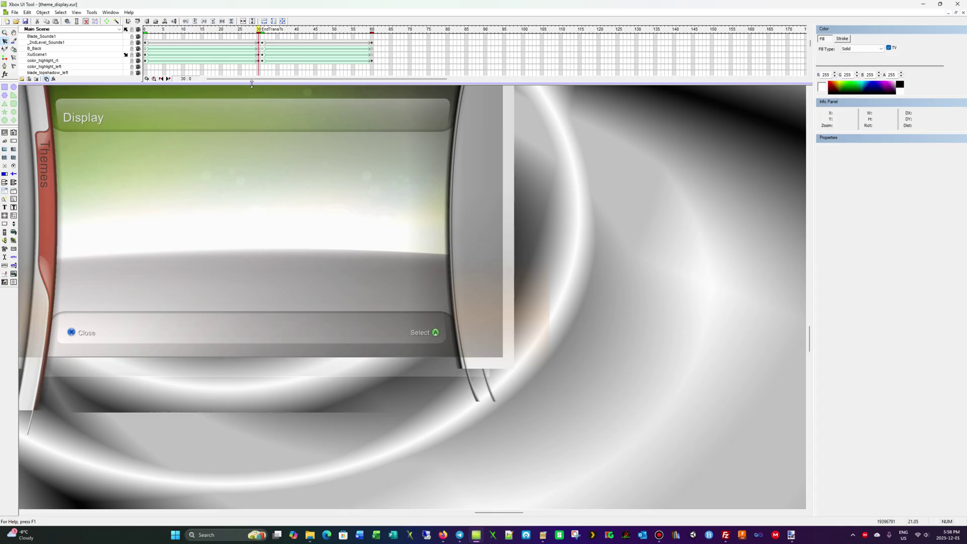
pyautogui.moveTo(250, 84); pyautogui.dragTo(242, 155)
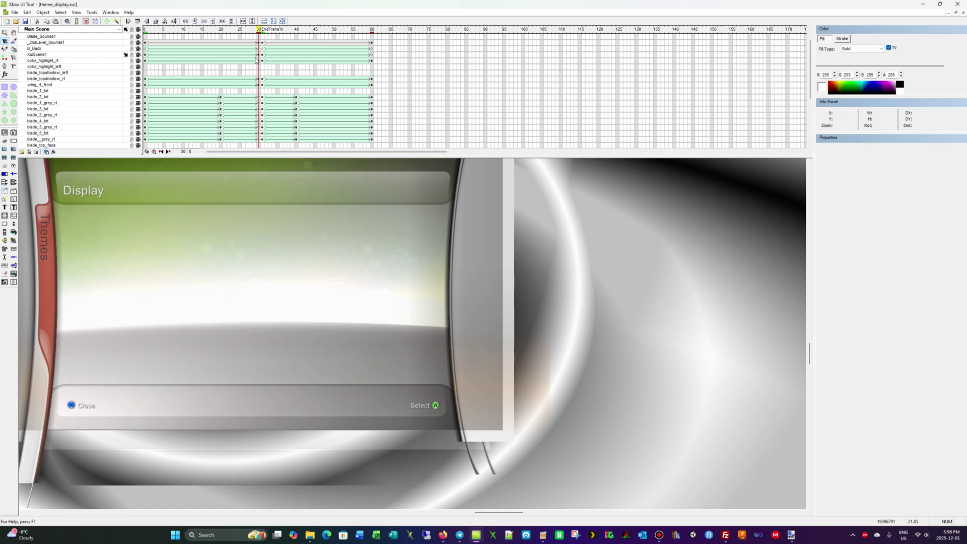
# Restore theme_display.xur to a floating window, narrow it and move it aside to make room for a second document
pyautogui.click(956, 13)
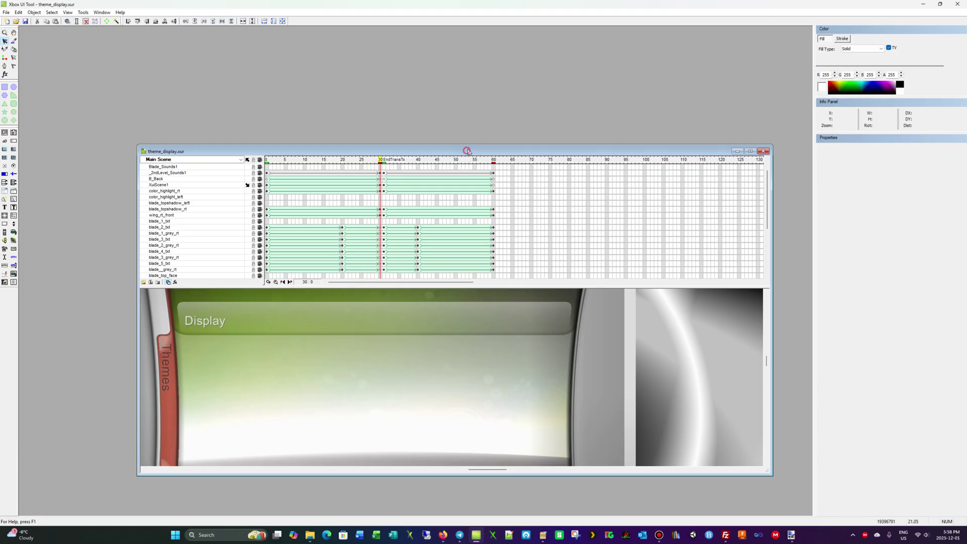
pyautogui.moveTo(468, 152); pyautogui.dragTo(493, 51)
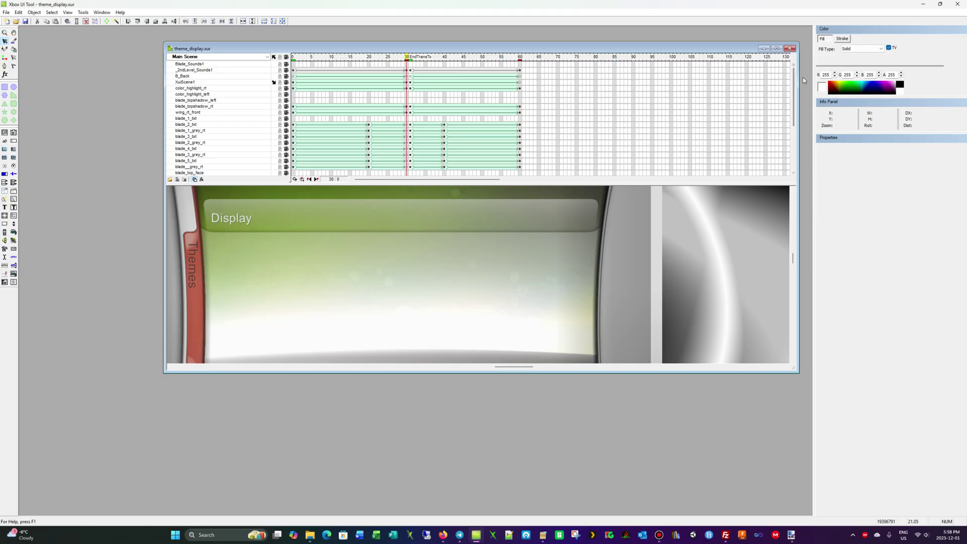
pyautogui.moveTo(799, 78); pyautogui.dragTo(686, 77)
pyautogui.moveTo(426, 48); pyautogui.dragTo(534, 41)
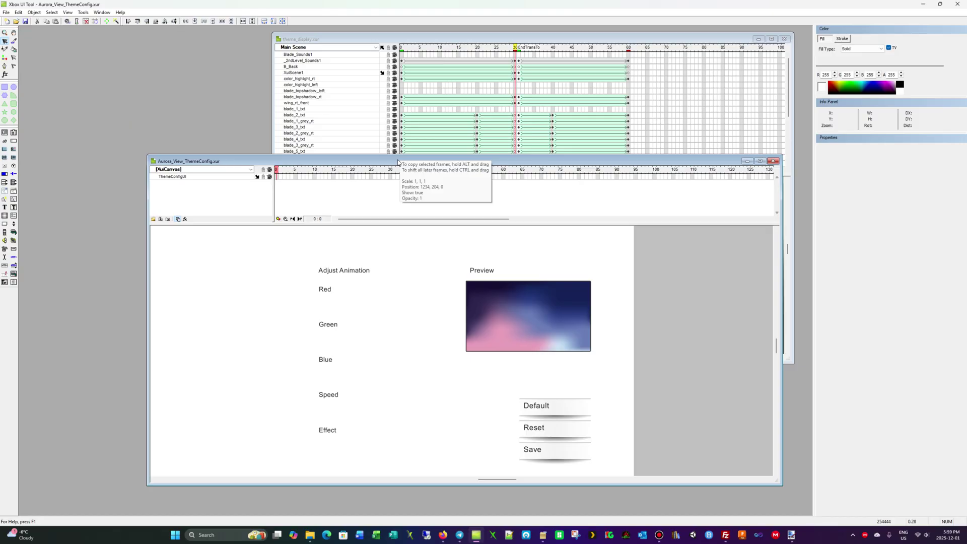
# Arrange the Aurora_View_ThemeConfig.xur window so both documents are reachable, and open its ThemeConfigUI scene
pyautogui.moveTo(398, 163); pyautogui.dragTo(295, 161)
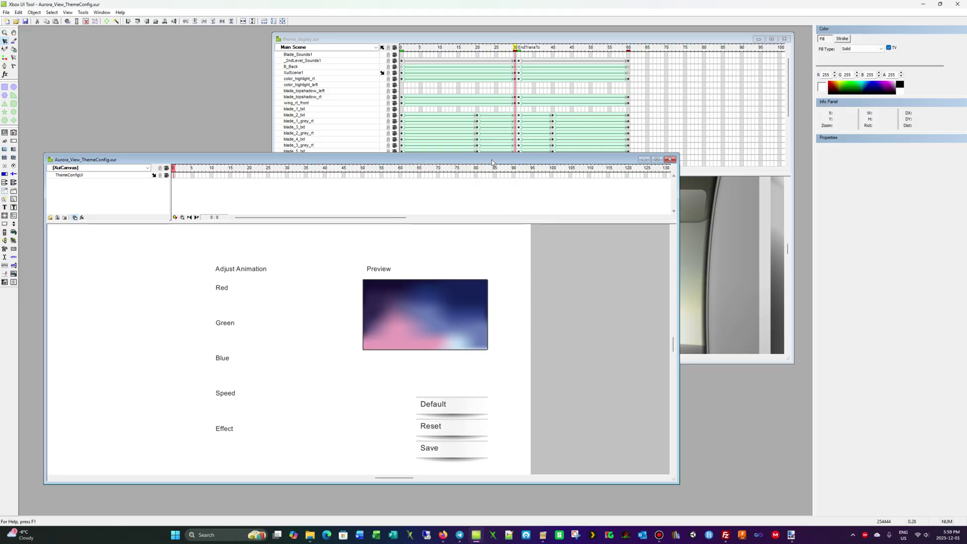
pyautogui.moveTo(492, 160); pyautogui.dragTo(481, 100)
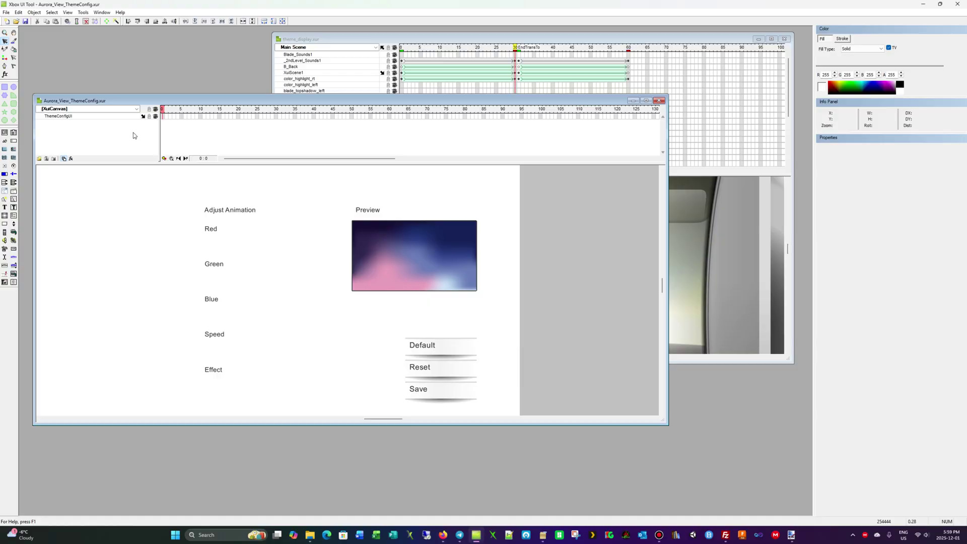
pyautogui.moveTo(222, 102); pyautogui.dragTo(232, 156)
pyautogui.click(97, 172)
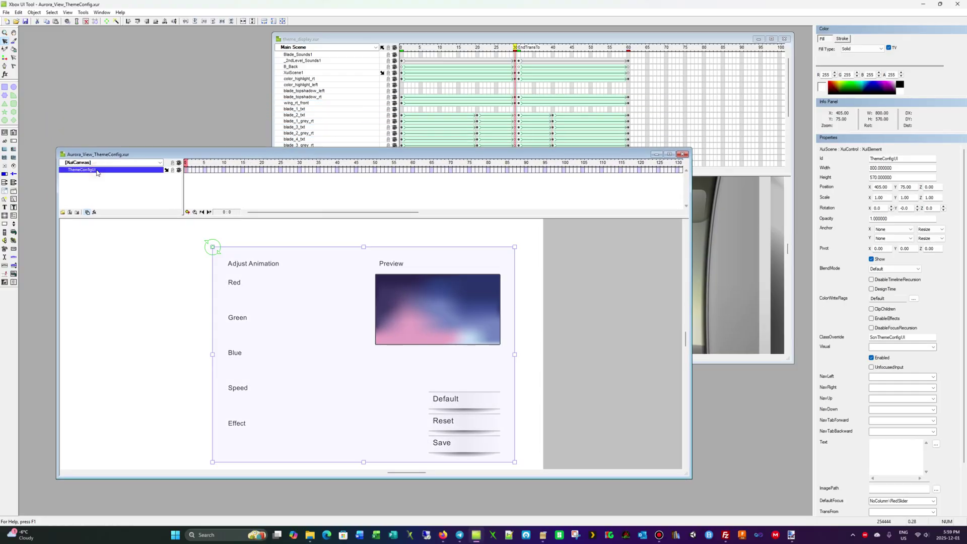
pyautogui.click(167, 172)
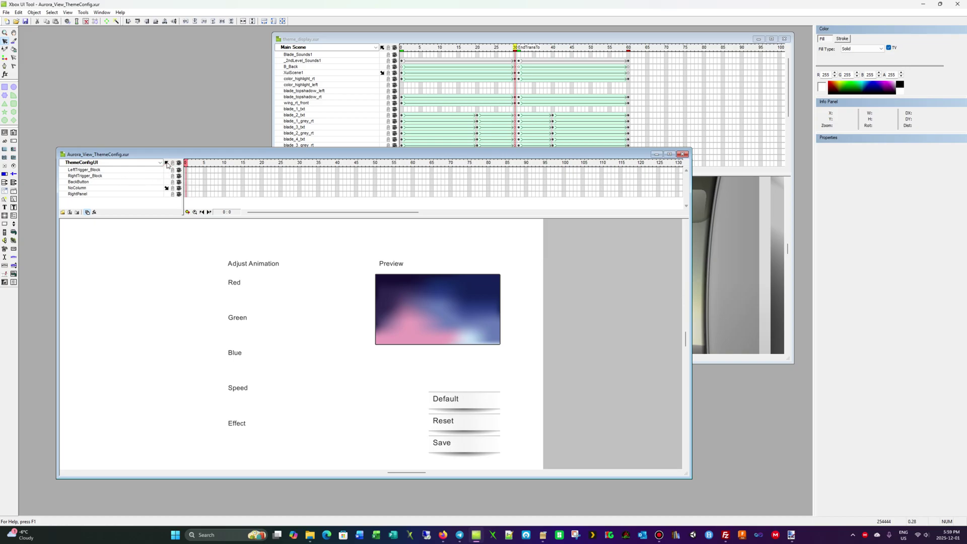
# Return Aurora_View_ThemeConfig.xur to its canvas level and select XuiScene1 in the Main Scene of theme_display.xur
pyautogui.click(494, 43)
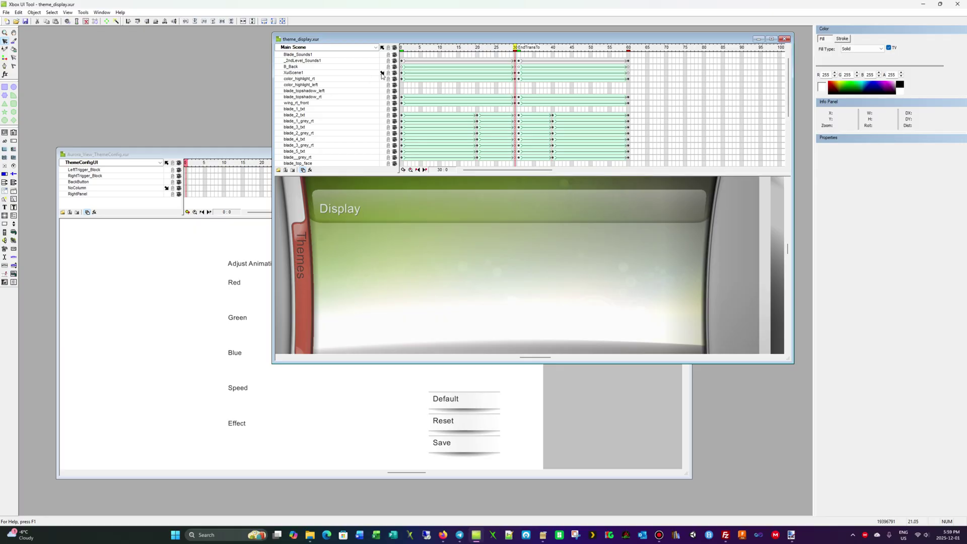
pyautogui.click(167, 163)
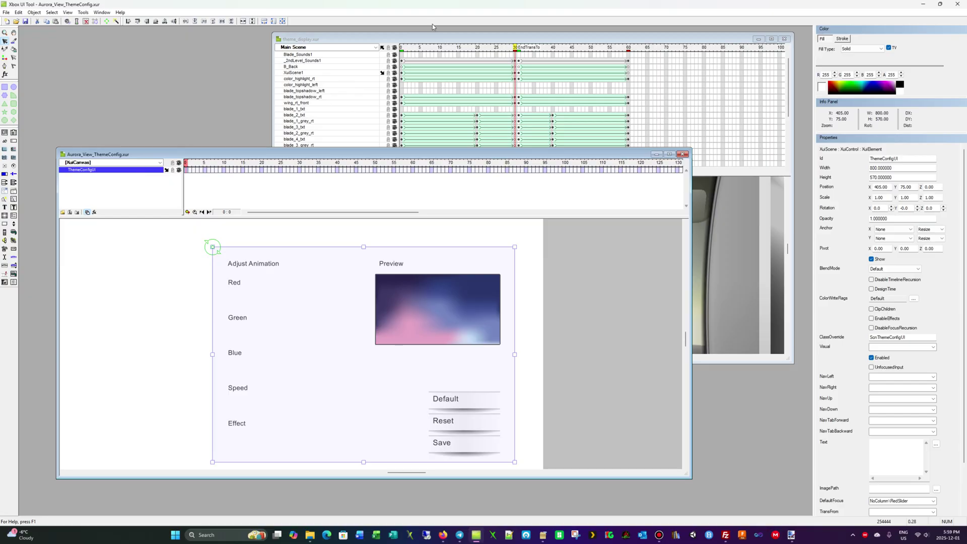
pyautogui.click(402, 38)
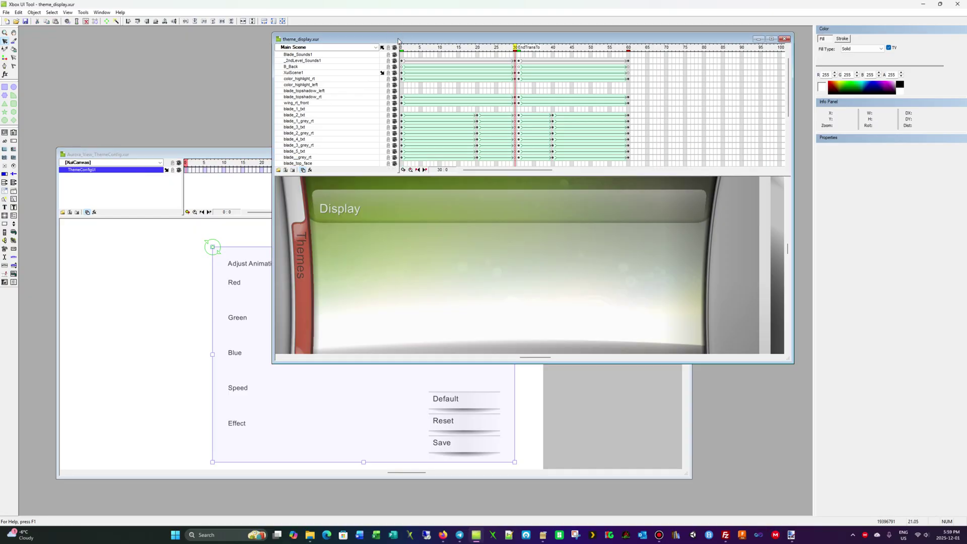
pyautogui.click(344, 74)
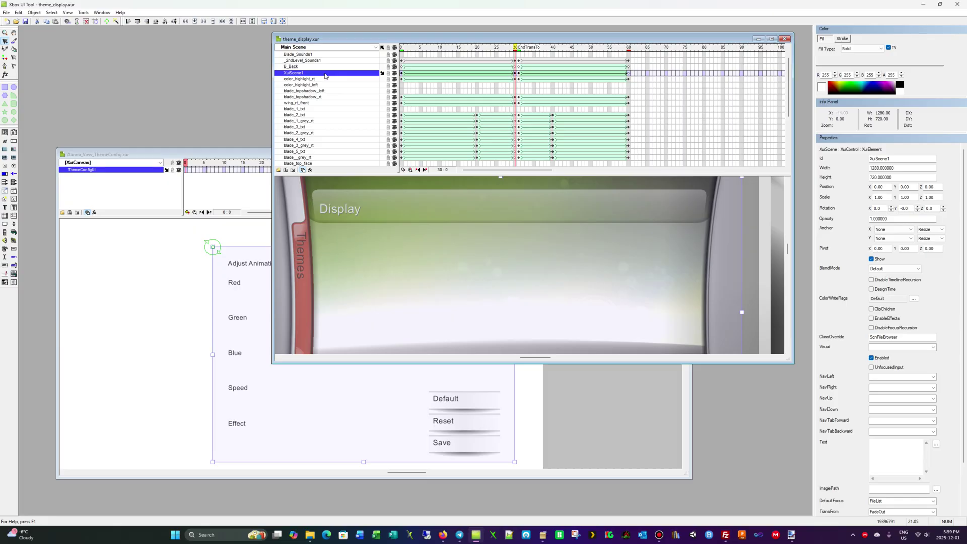
# Copy the Id ThemeConfigUI from Aurora_View_ThemeConfig.xur and paste it as the Id of XuiScene1 in theme_display.xur
pyautogui.click(230, 155)
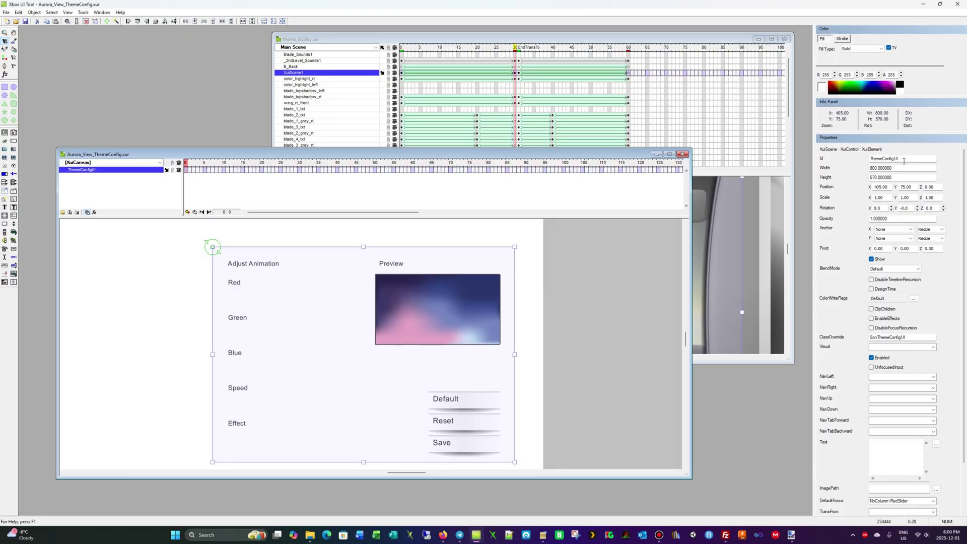
pyautogui.doubleClick(884, 158)
pyautogui.rightClick(882, 157)
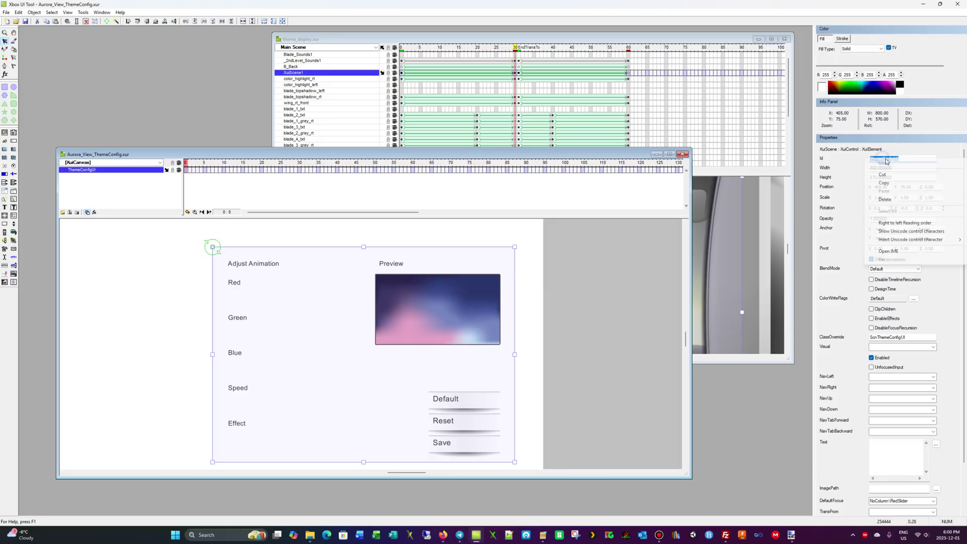
pyautogui.click(888, 187)
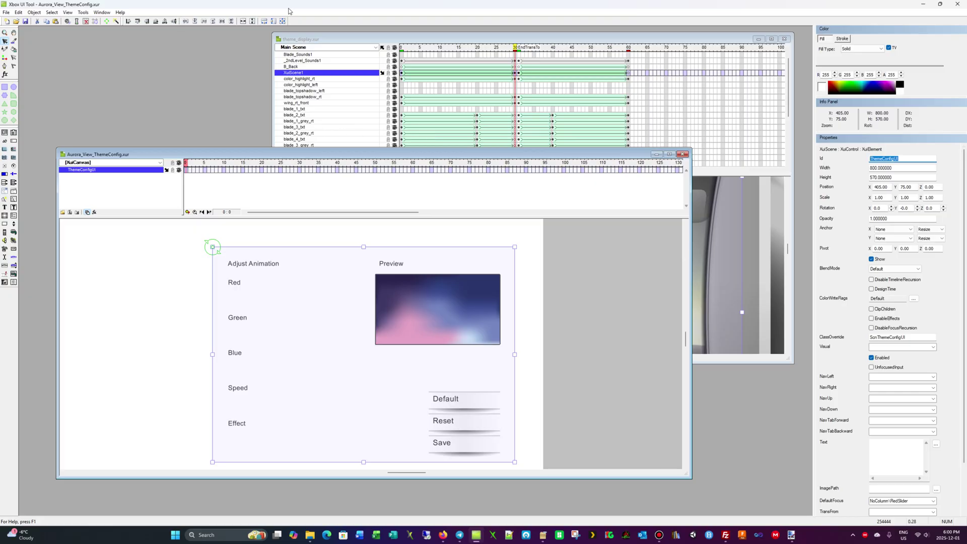
pyautogui.click(325, 39)
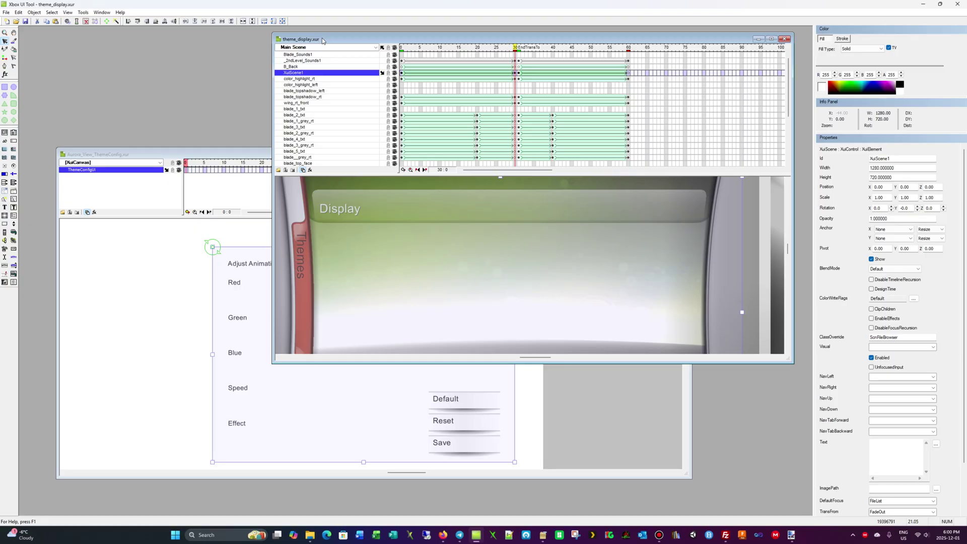
pyautogui.doubleClick(899, 158)
pyautogui.hotkey('ctrl', 'v')
pyautogui.press('Return')
# Make the theme_display.xur window taller and set its scene's ClassOverride to ScnThemeConfigUI, copied from Aurora_View_ThemeConfig.xur
pyautogui.moveTo(791, 363); pyautogui.dragTo(793, 482)
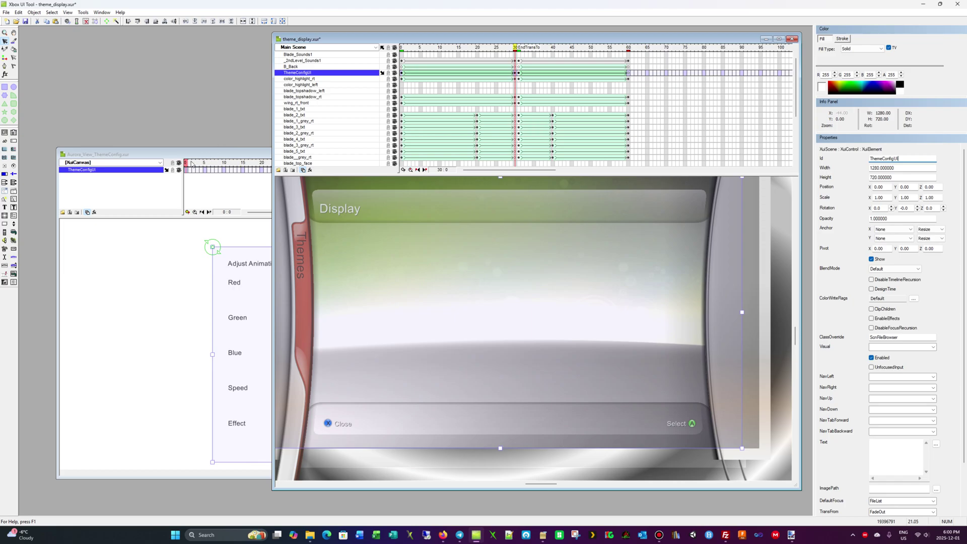
pyautogui.click(221, 155)
pyautogui.click(894, 338)
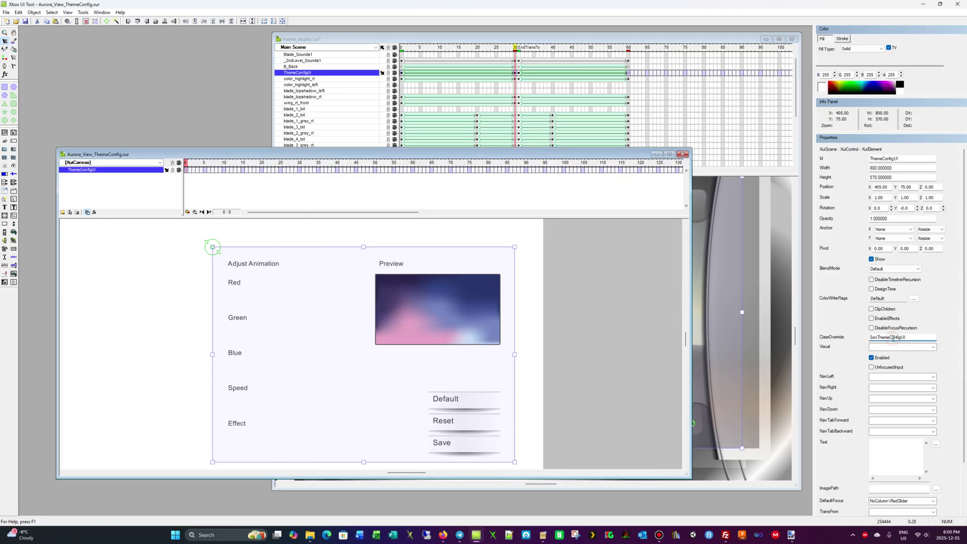
pyautogui.rightClick(894, 338)
pyautogui.click(902, 364)
pyautogui.click(322, 40)
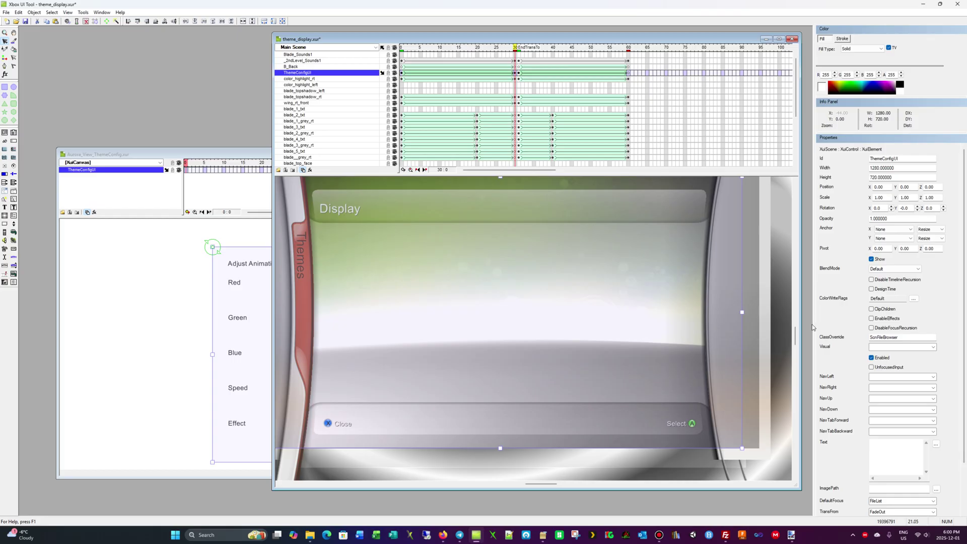
pyautogui.doubleClick(877, 338)
pyautogui.hotkey('ctrl', 'v')
# Open the ThemeConfigUI scene in both documents and copy all five elements, LeftTrigger_Block through RightPanel, from Aurora_View_ThemeConfig.xur
pyautogui.click(199, 155)
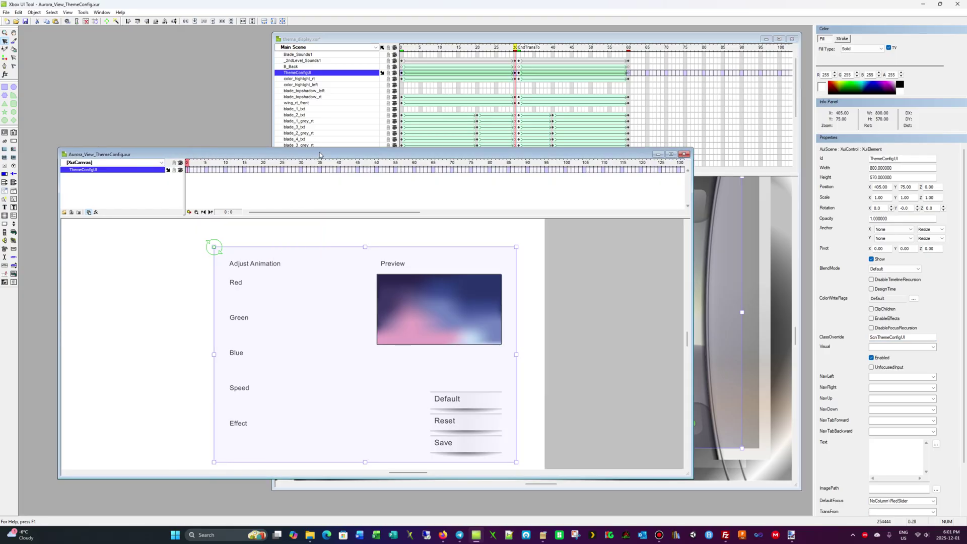
pyautogui.click(385, 78)
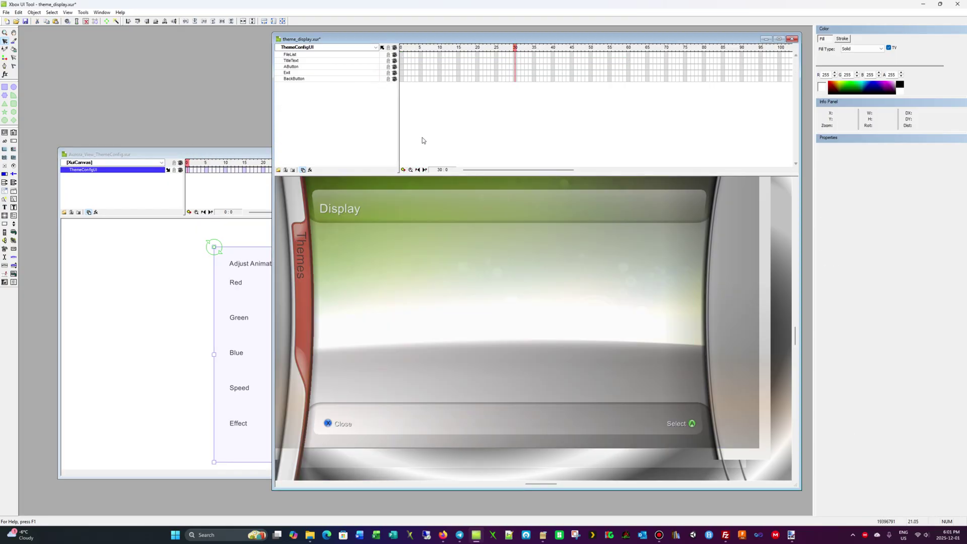
pyautogui.doubleClick(167, 170)
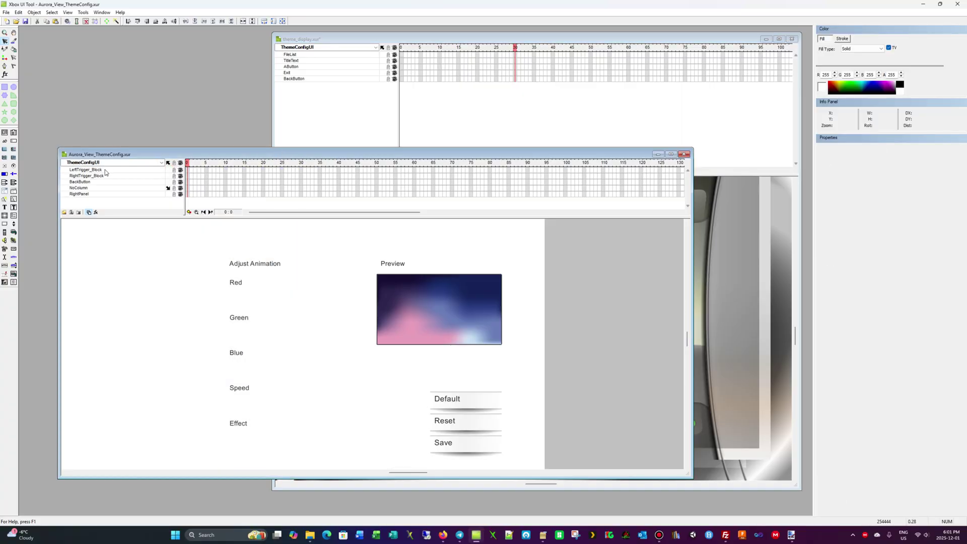
pyautogui.moveTo(105, 173); pyautogui.dragTo(102, 195)
pyautogui.rightClick(120, 182)
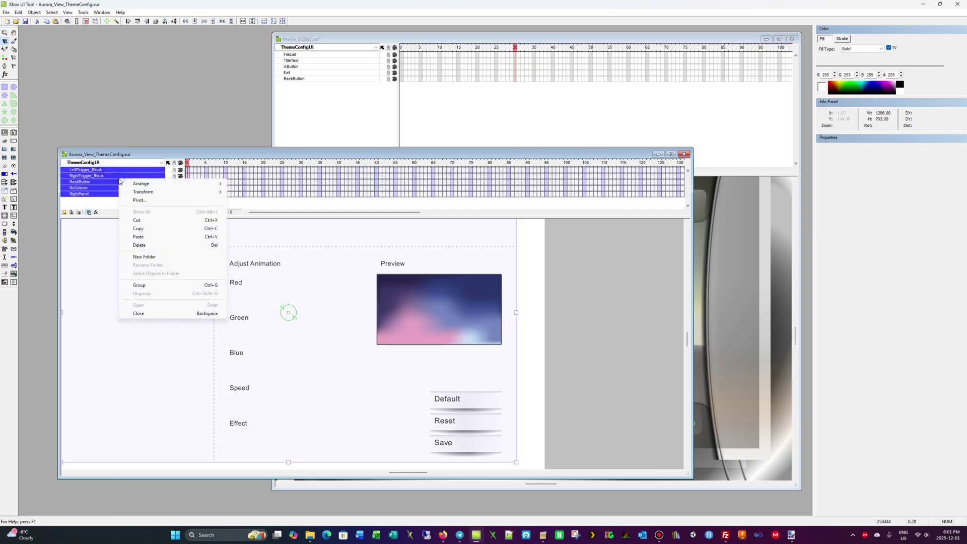
pyautogui.click(150, 230)
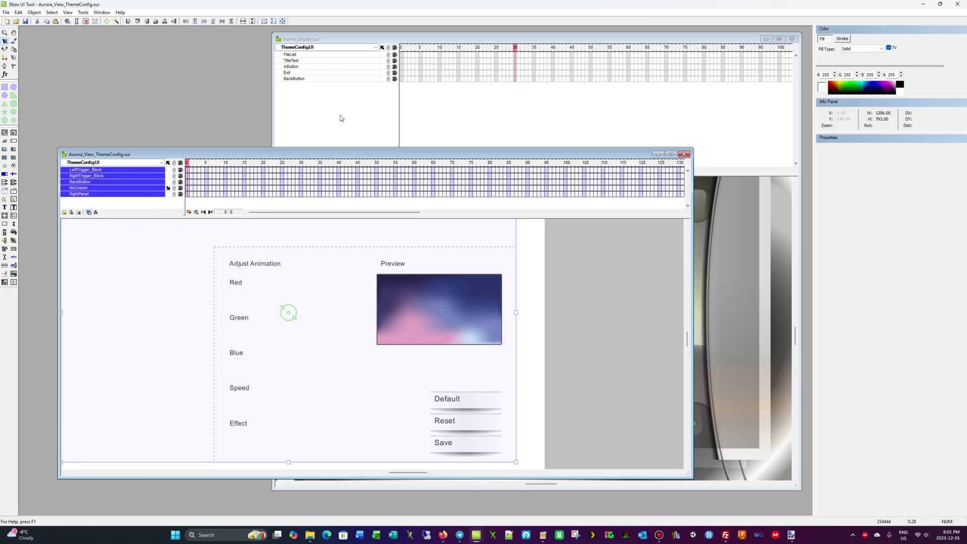
# Paste the copied elements into the ThemeConfigUI scene of theme_display.xur and move them together onto the Display panel
pyautogui.click(322, 98)
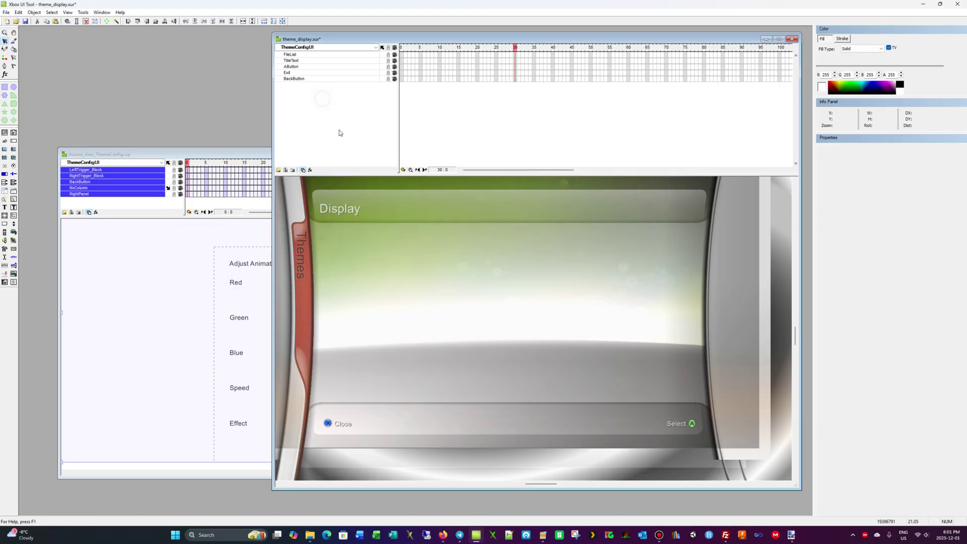
pyautogui.rightClick(312, 107)
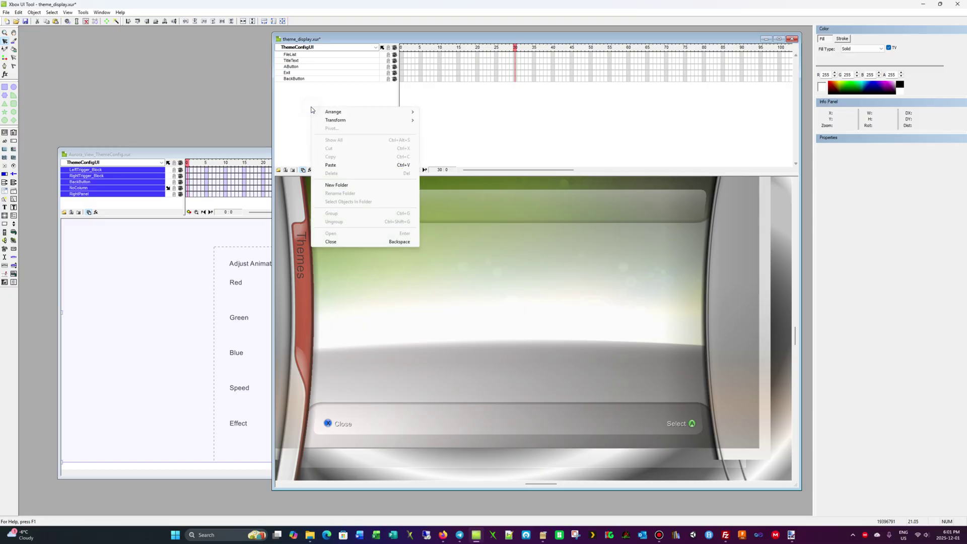
pyautogui.click(332, 165)
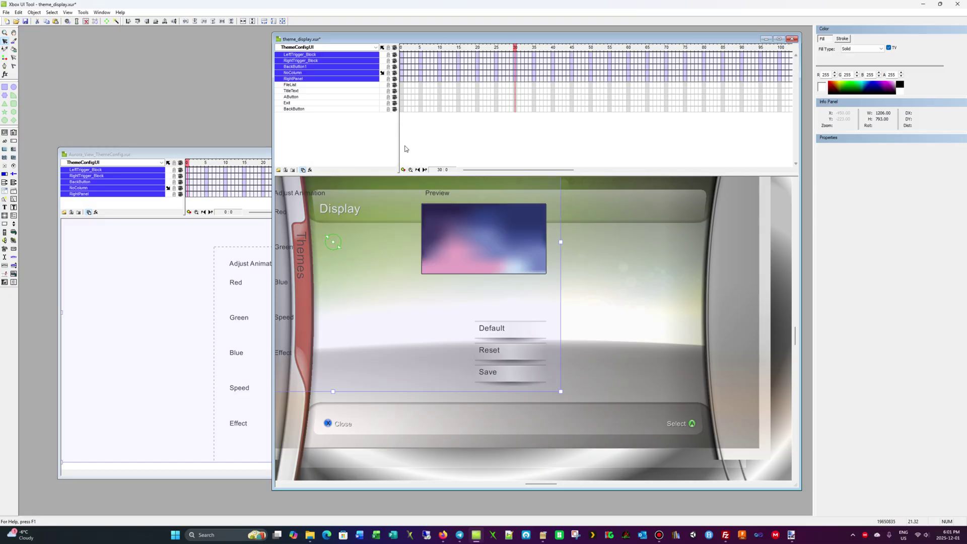
pyautogui.scroll(-2, 578, 285)
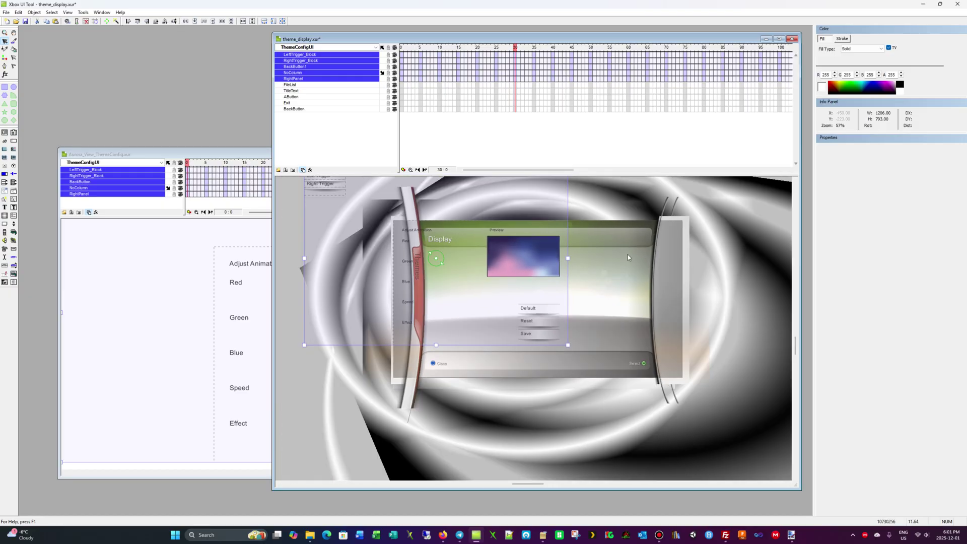
pyautogui.moveTo(467, 219); pyautogui.dragTo(544, 229)
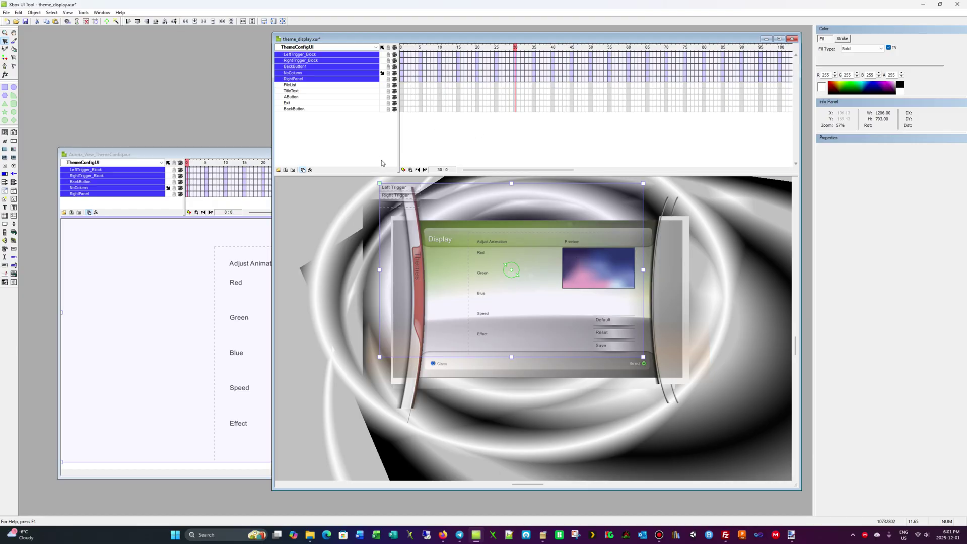
pyautogui.scroll(4, 620, 310)
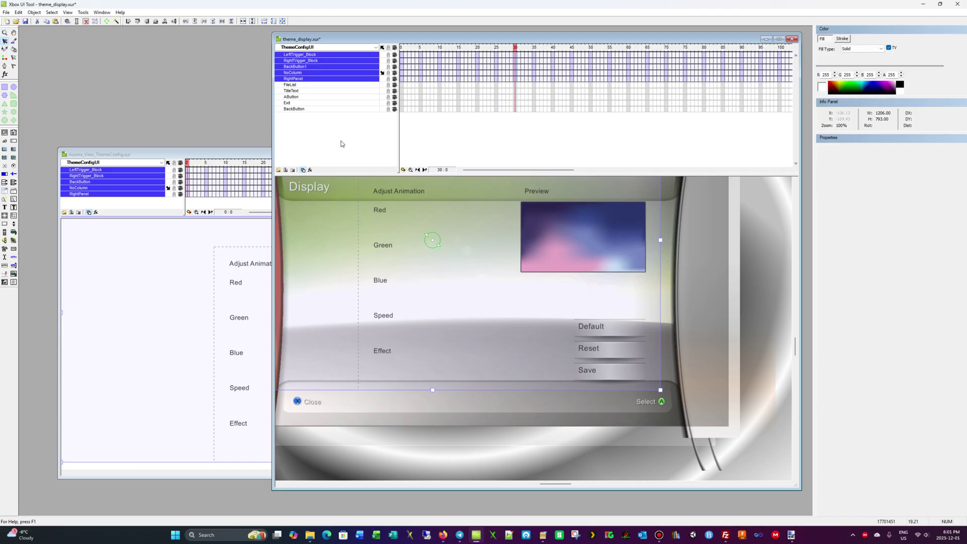
pyautogui.scroll(-1, 621, 316)
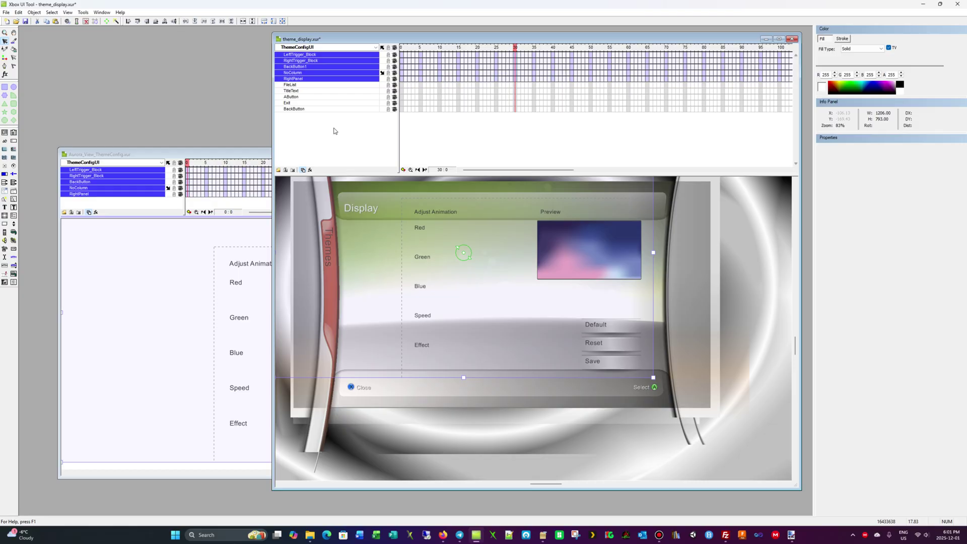
# Deselect the pasted elements and open the NoColumn scene in theme_display.xur to reach its child elements
pyautogui.click(731, 325)
pyautogui.click(588, 360)
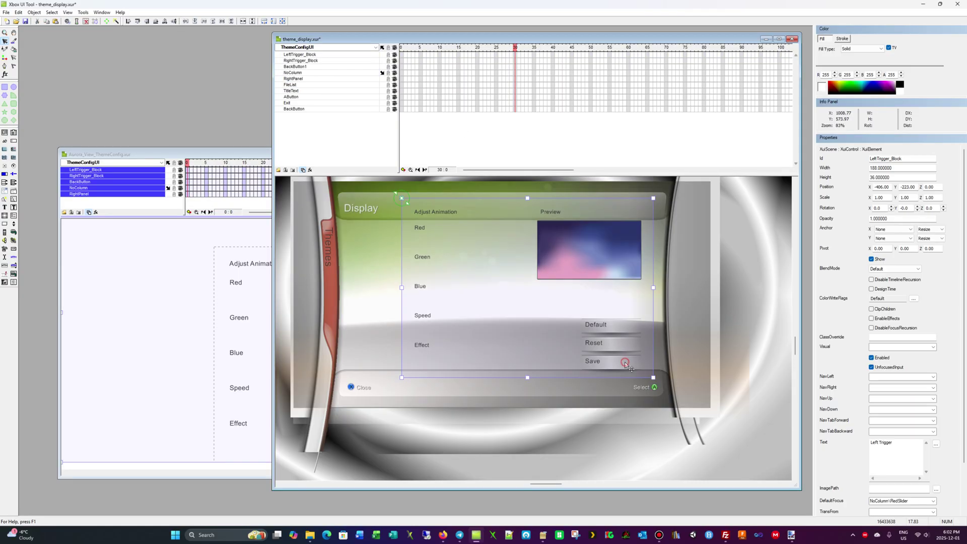
pyautogui.doubleClick(379, 74)
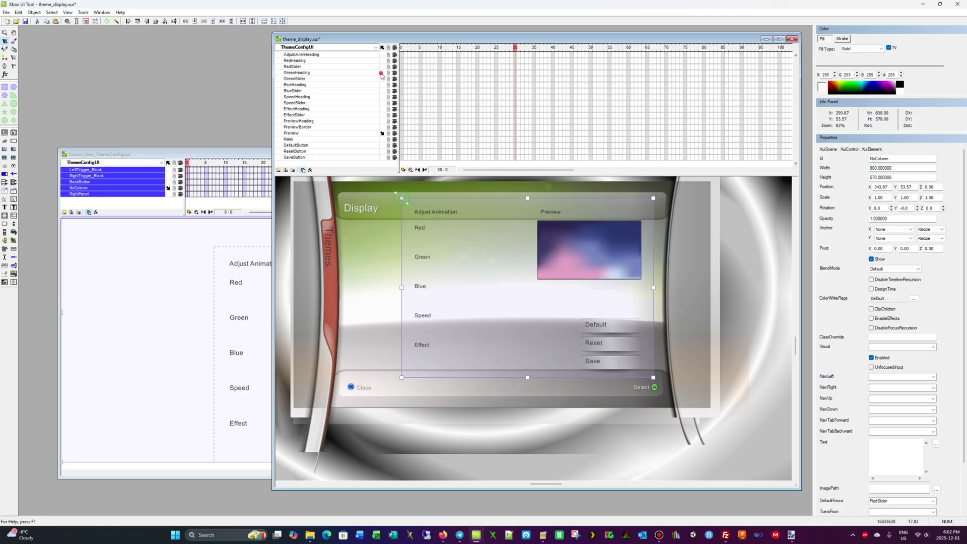
# Move SaveButton slightly up, to about Y 495.87, so it clears the edge of the panel's footer bar
pyautogui.click(322, 158)
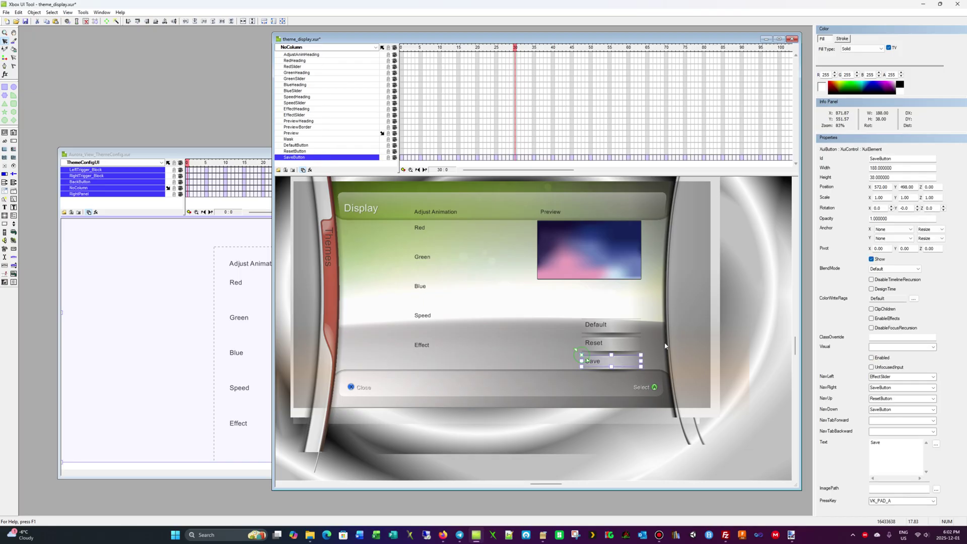
pyautogui.scroll(5, 631, 381)
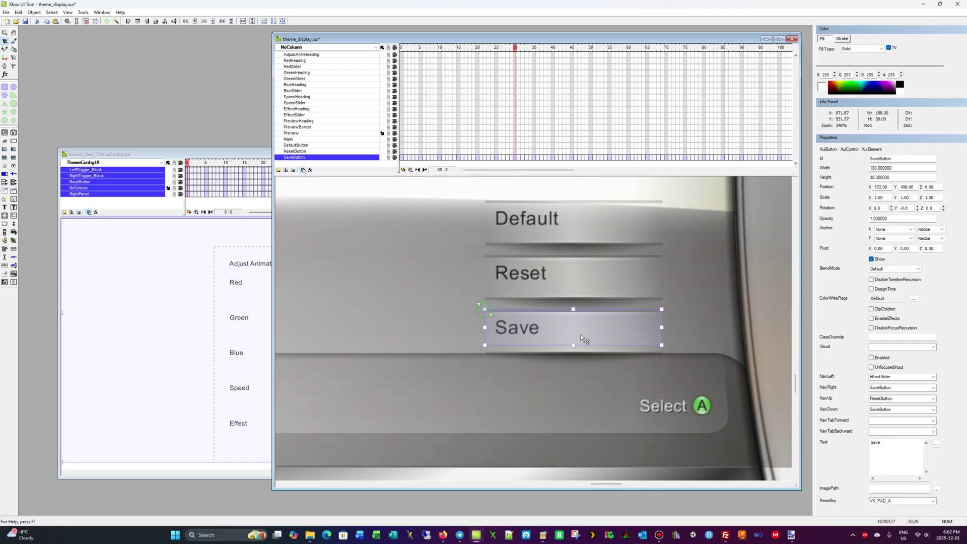
pyautogui.scroll(4, 575, 332)
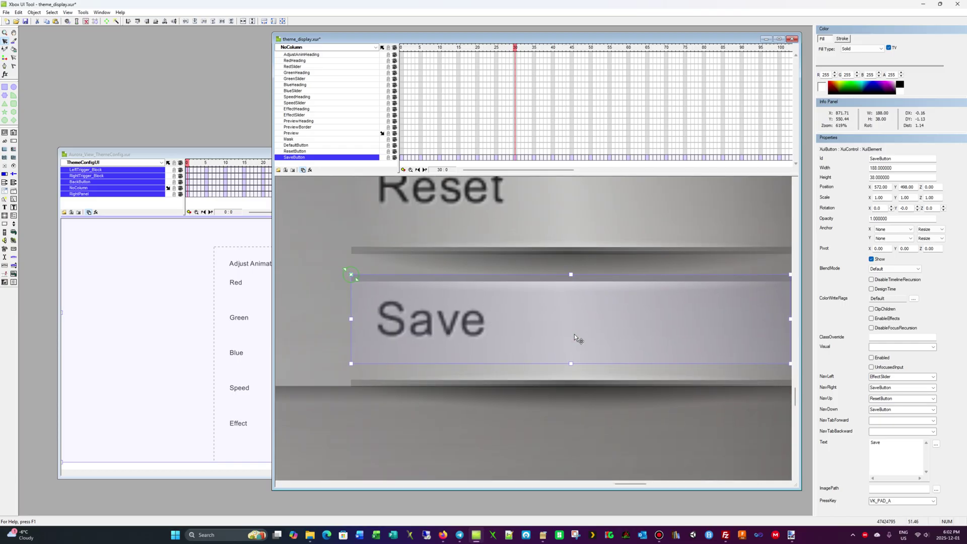
pyautogui.scroll(-2, 575, 337)
pyautogui.press('Up')
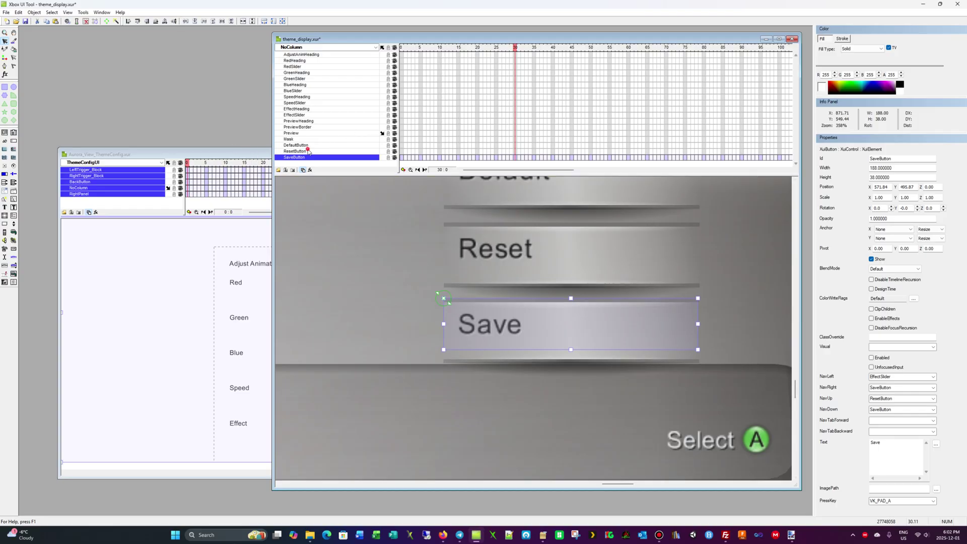
# Nudge ResetButton down to Y 451 so its lower border line meets the upper line of the Save button
pyautogui.click(308, 151)
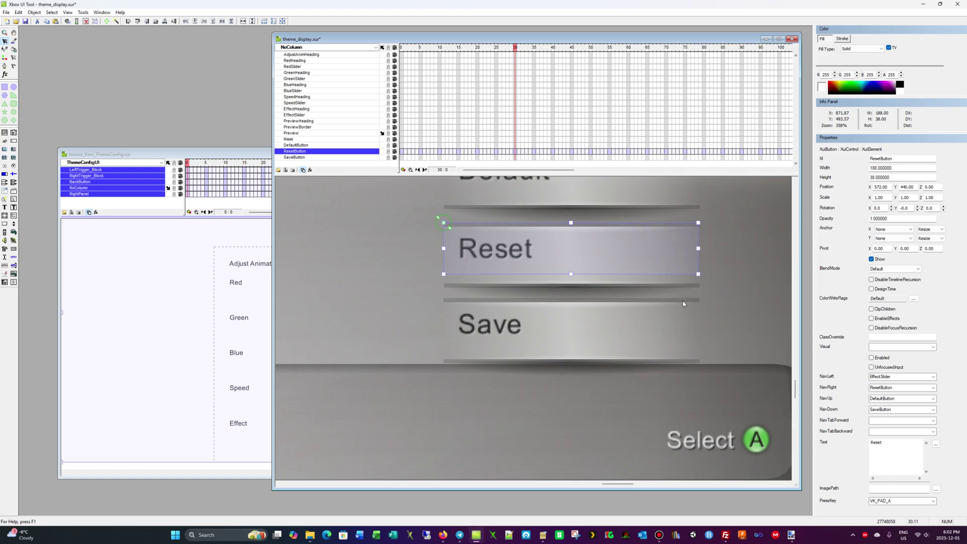
pyautogui.press('Down')
pyautogui.press('Down')
pyautogui.press('Down')
pyautogui.press('Down')
pyautogui.press('Down')
pyautogui.press('Down')
pyautogui.press('Down')
pyautogui.press('Down')
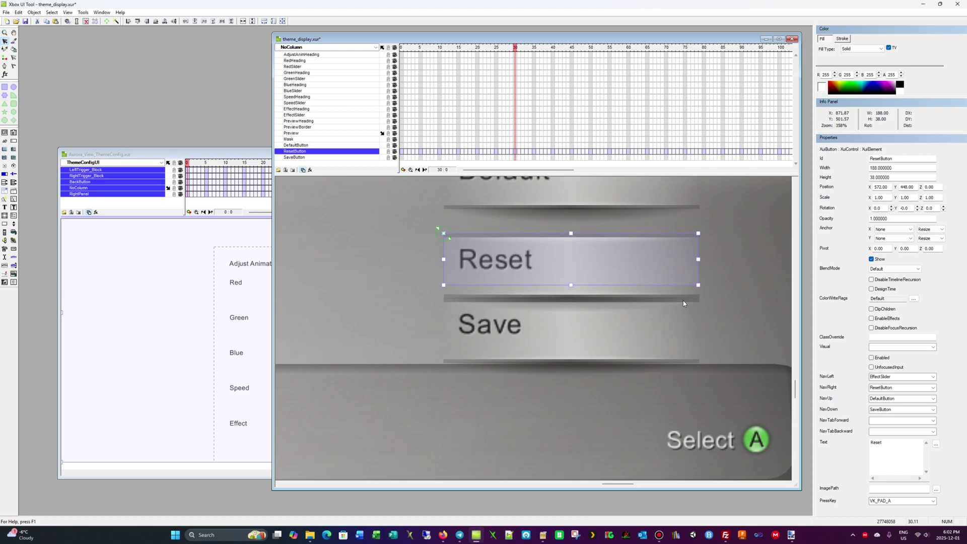
pyautogui.press('Down')
pyautogui.press('Down')
pyautogui.scroll(3, 444, 316)
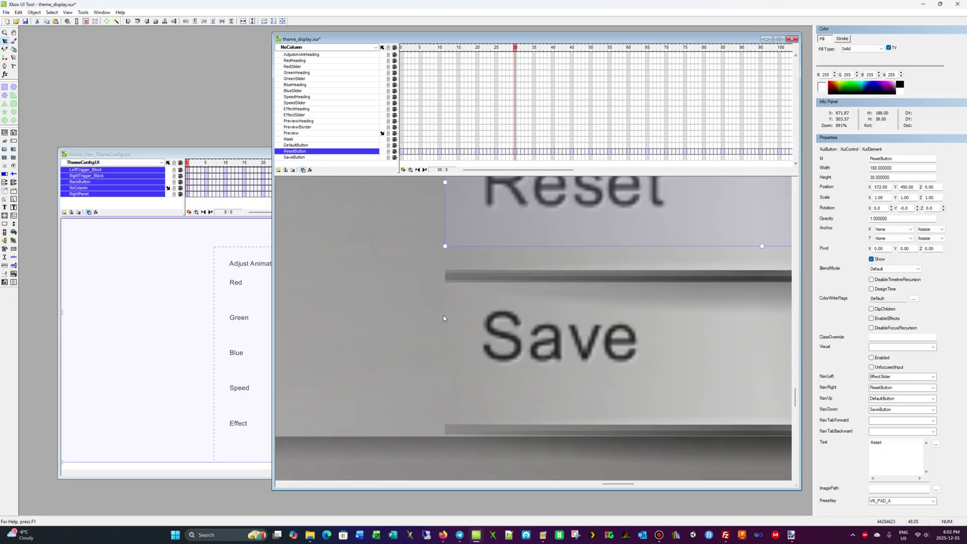
pyautogui.press('Down')
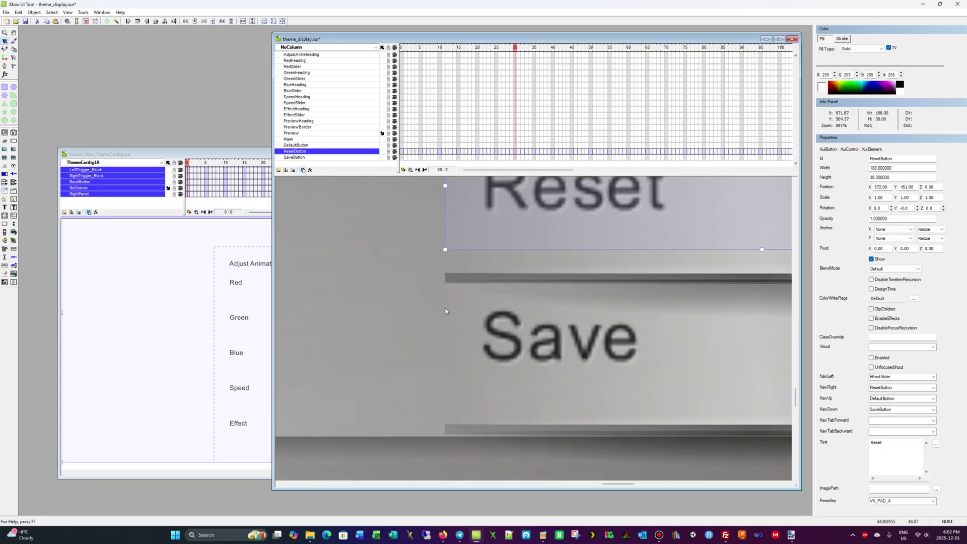
# Examine up close how the border lines of the Reset and Save buttons overlap, and check their spacing on the Display panel
pyautogui.scroll(3, 446, 307)
pyautogui.scroll(-2, 446, 307)
pyautogui.scroll(3, 499, 274)
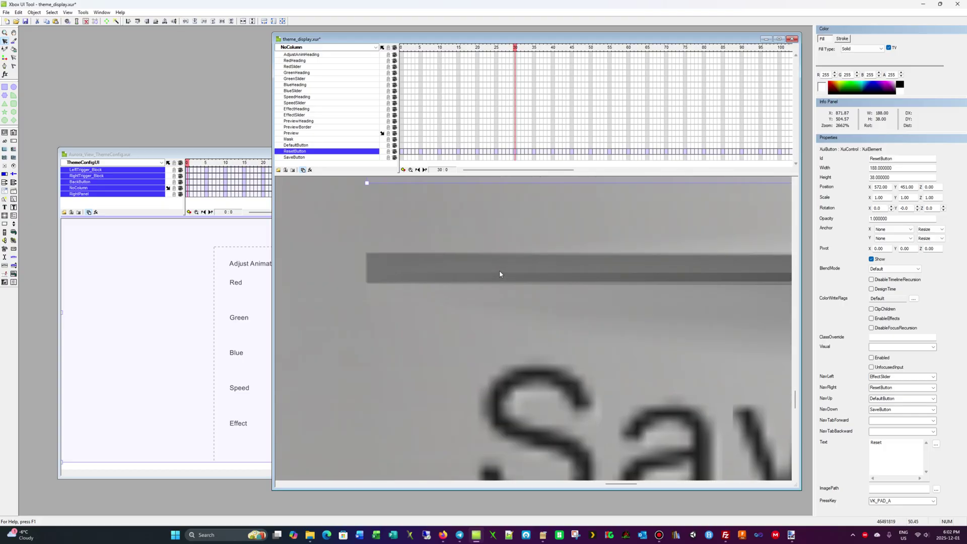
pyautogui.scroll(1, 476, 268)
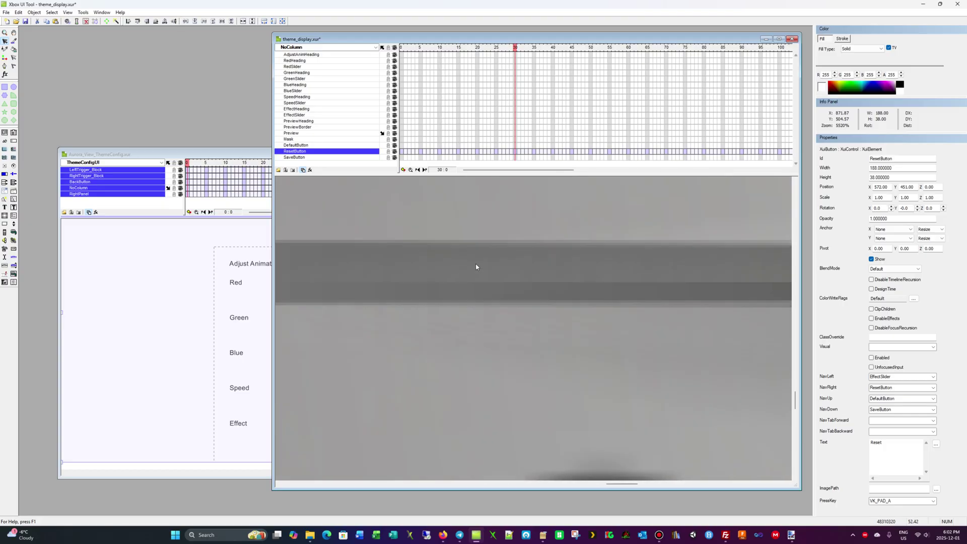
pyautogui.scroll(-2, 477, 267)
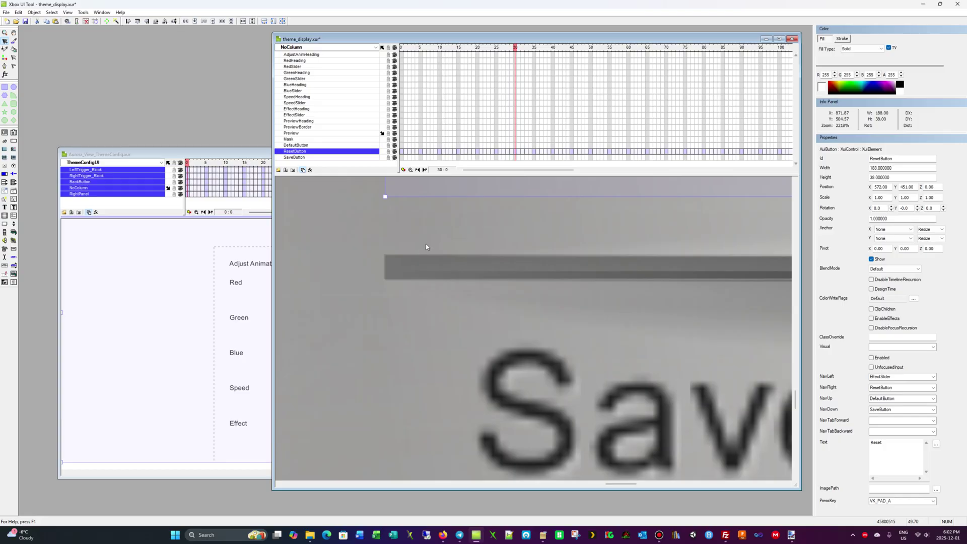
pyautogui.scroll(-3, 426, 247)
pyautogui.scroll(4, 426, 246)
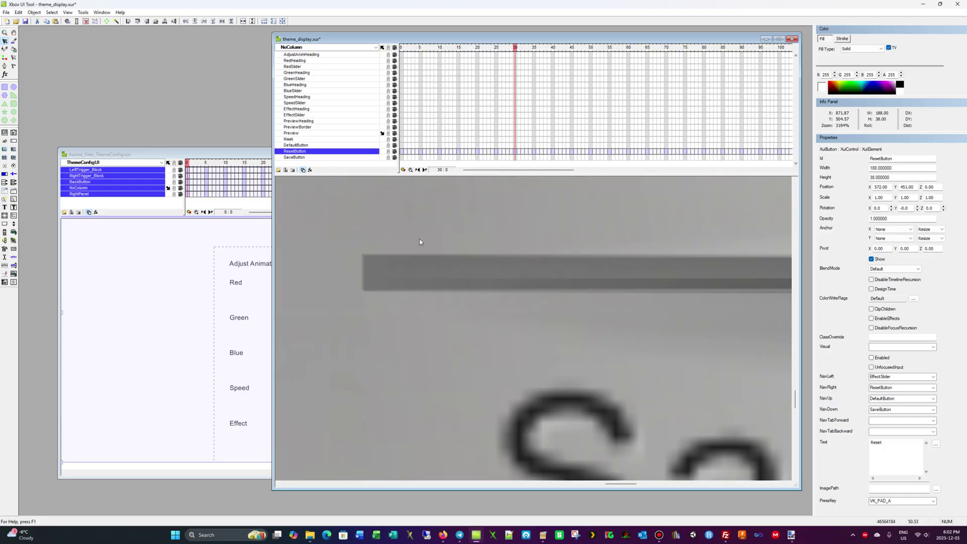
pyautogui.click(421, 242)
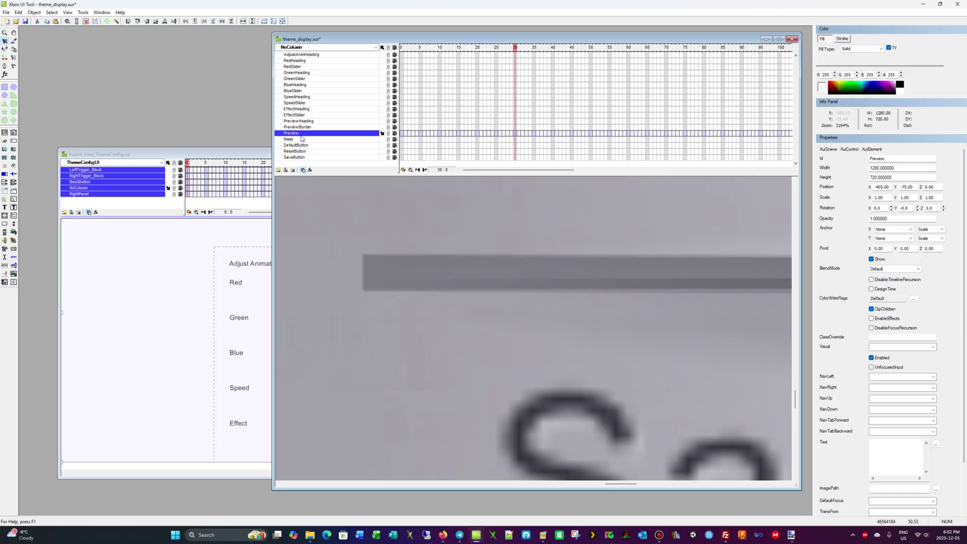
pyautogui.scroll(-8, 379, 210)
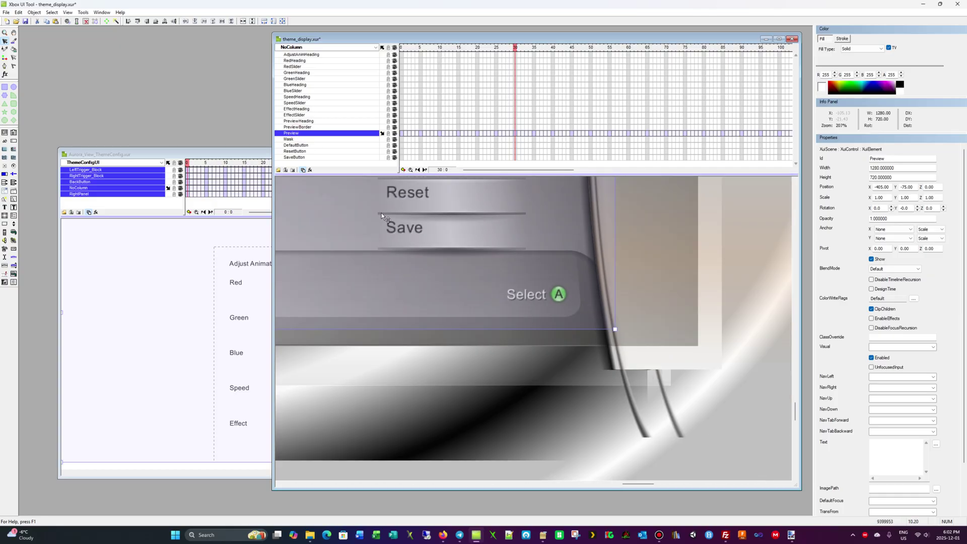
pyautogui.scroll(-3, 519, 262)
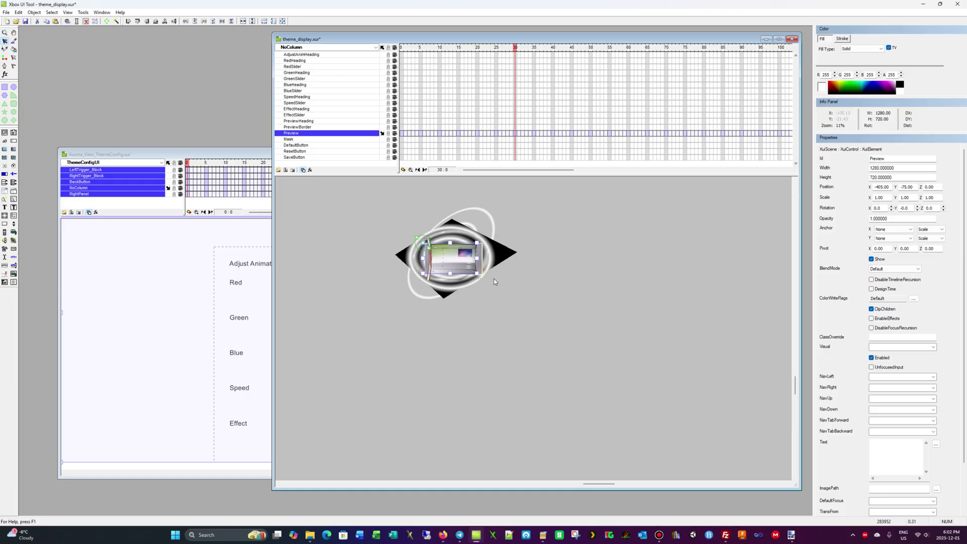
pyautogui.scroll(-2, 529, 281)
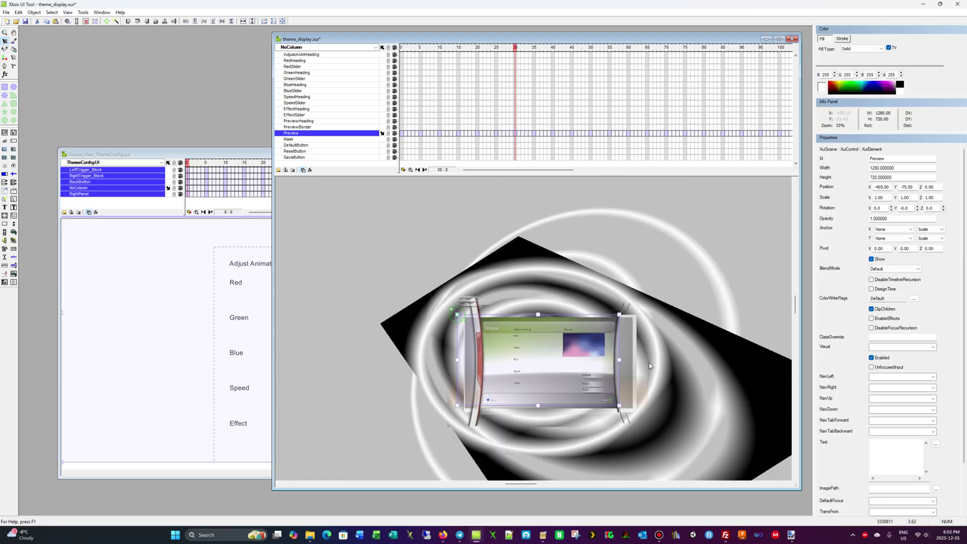
pyautogui.scroll(5, 650, 366)
pyautogui.scroll(-4, 614, 404)
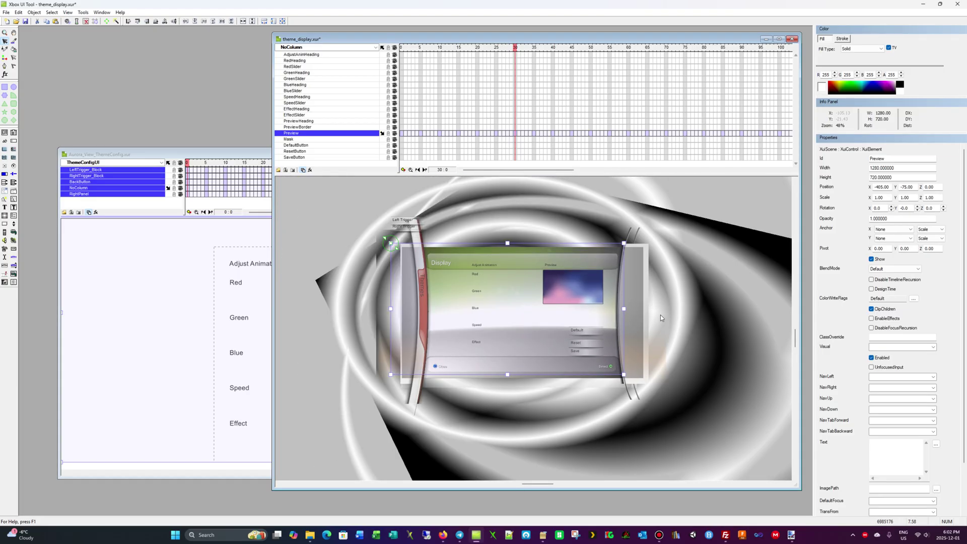
pyautogui.click(668, 316)
pyautogui.scroll(5, 644, 351)
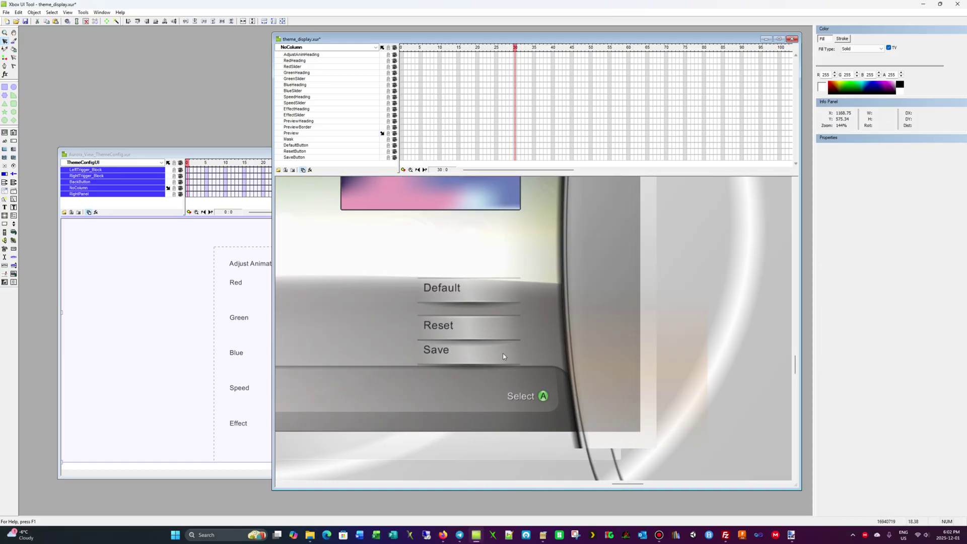
# Nudge DefaultButton down to Y 406 so its lower border line meets the upper line of the Reset button
pyautogui.click(309, 127)
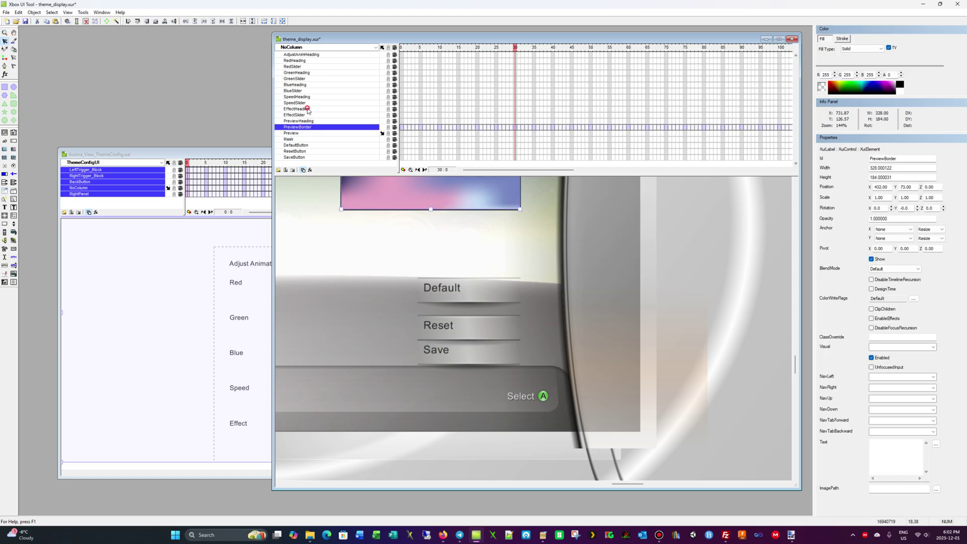
pyautogui.click(309, 109)
pyautogui.scroll(-3, 545, 265)
pyautogui.scroll(5, 454, 270)
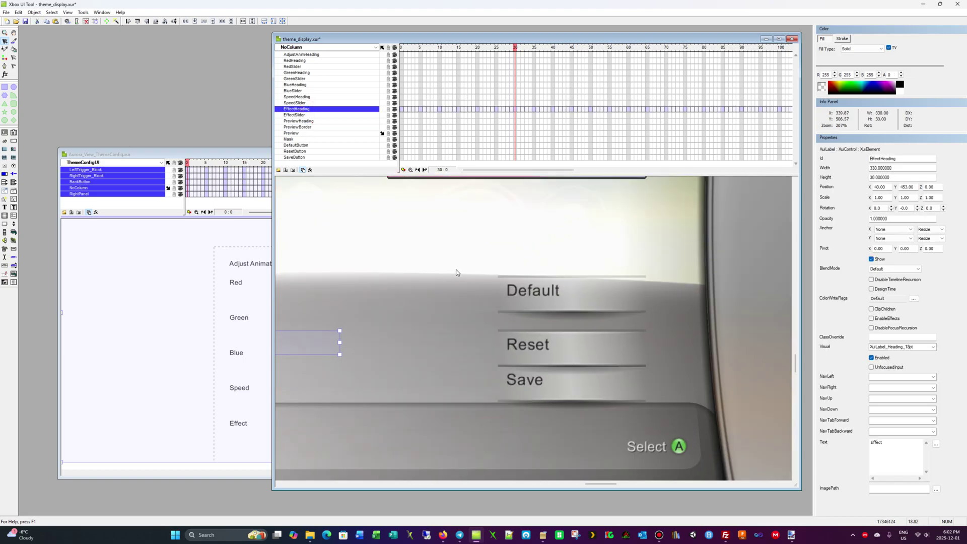
pyautogui.scroll(2, 457, 272)
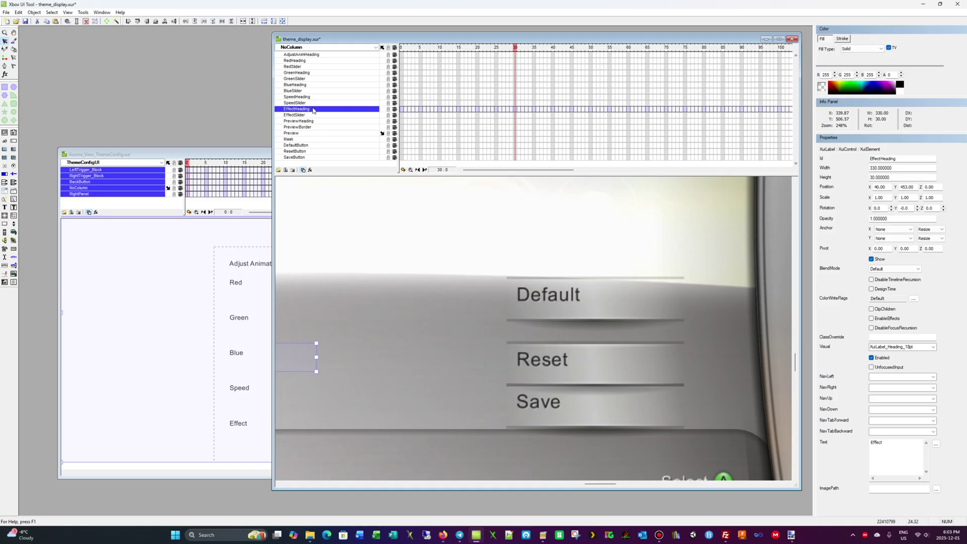
pyautogui.click(303, 146)
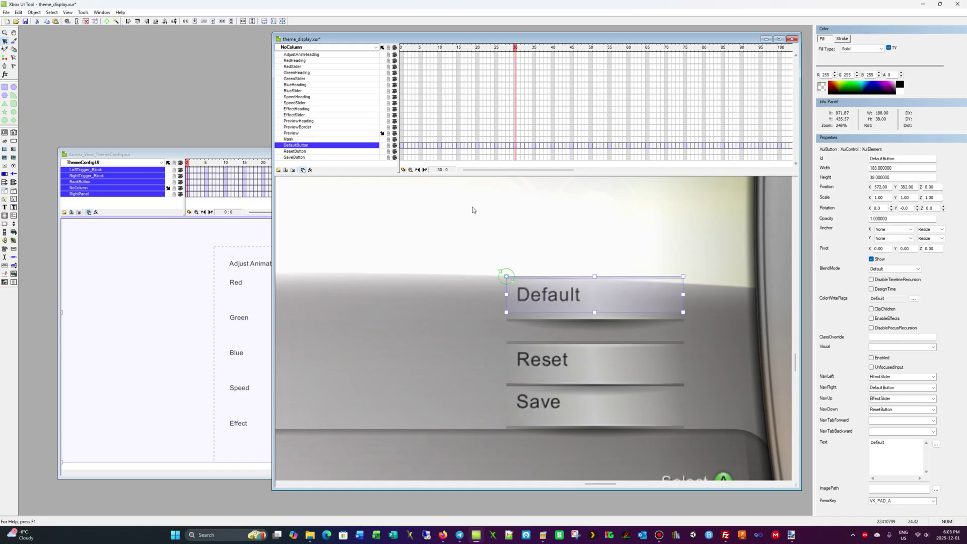
pyautogui.press('Down')
pyautogui.press('Down')
pyautogui.press('Down')
pyautogui.press('Down')
pyautogui.press('Down')
pyautogui.press('Down')
pyautogui.press('Down')
pyautogui.press('Down')
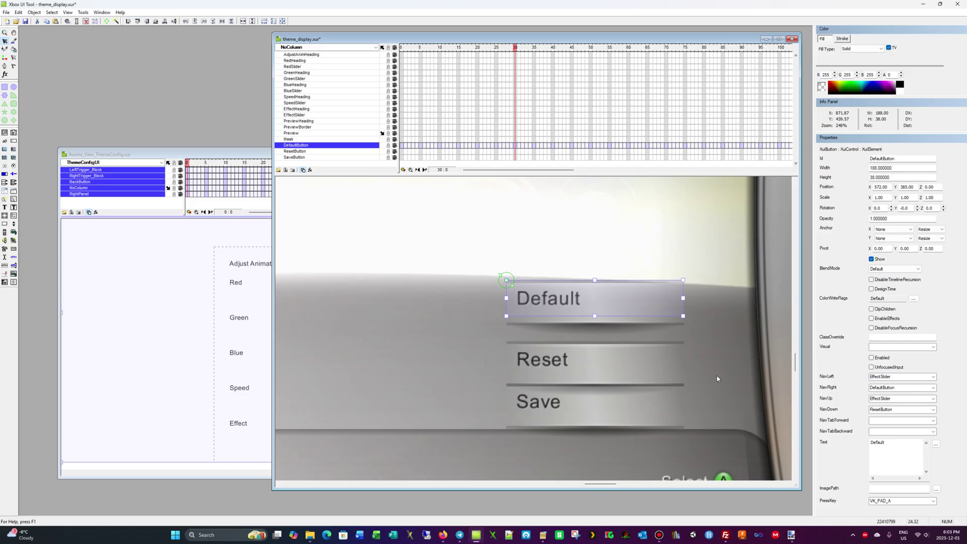
pyautogui.press('Down')
pyautogui.press('Down')
pyautogui.press('Down')
pyautogui.press('Down')
pyautogui.press('Down')
pyautogui.press('Down')
pyautogui.press('Down')
pyautogui.press('Down')
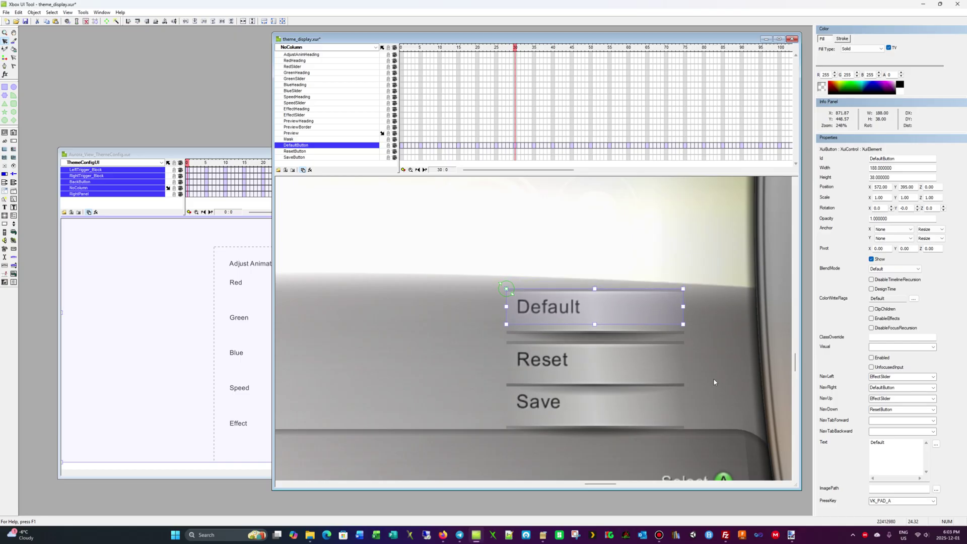
pyautogui.scroll(5, 694, 401)
pyautogui.press('Down')
pyautogui.press('Down')
pyautogui.press('Down')
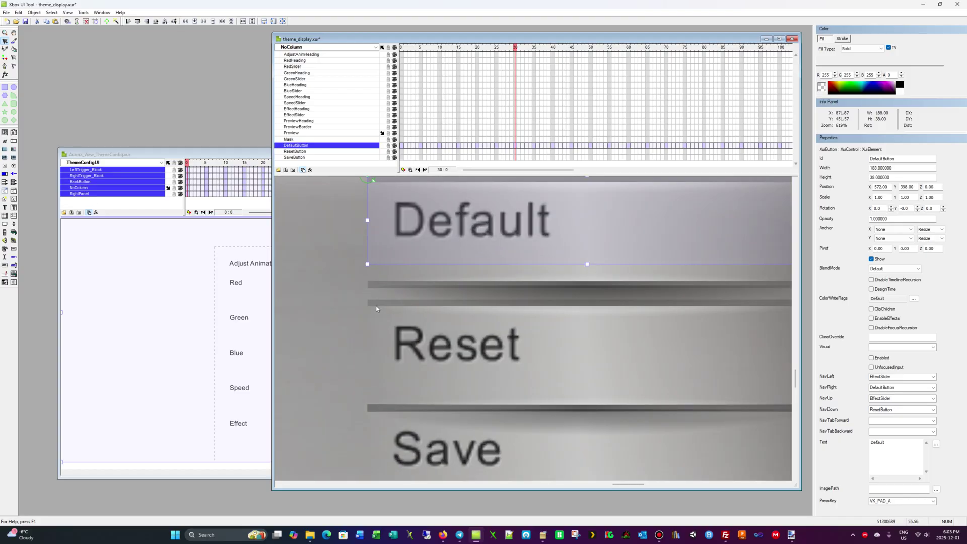
pyautogui.press('Down')
pyautogui.press('Down')
pyautogui.press('Down')
pyautogui.press('Down')
pyautogui.press('Down')
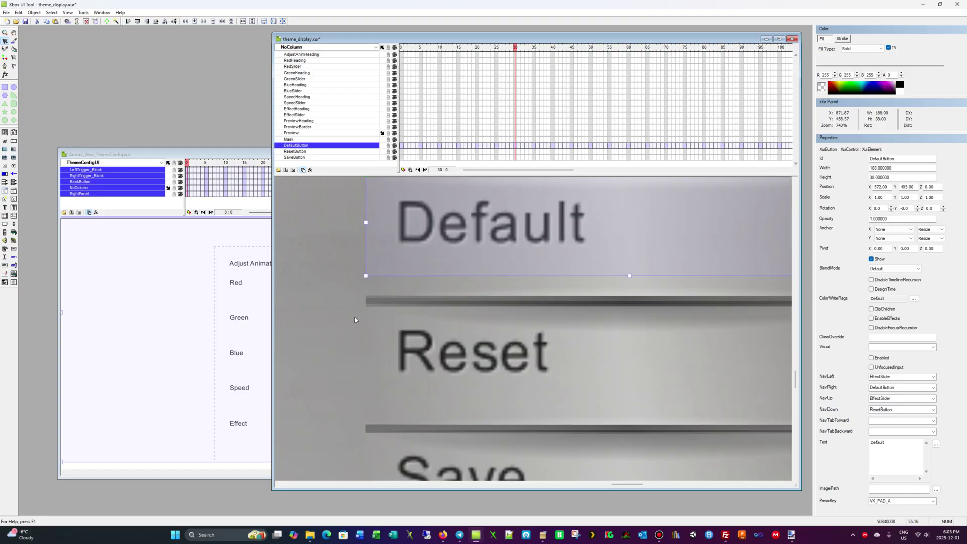
pyautogui.scroll(-6, 434, 319)
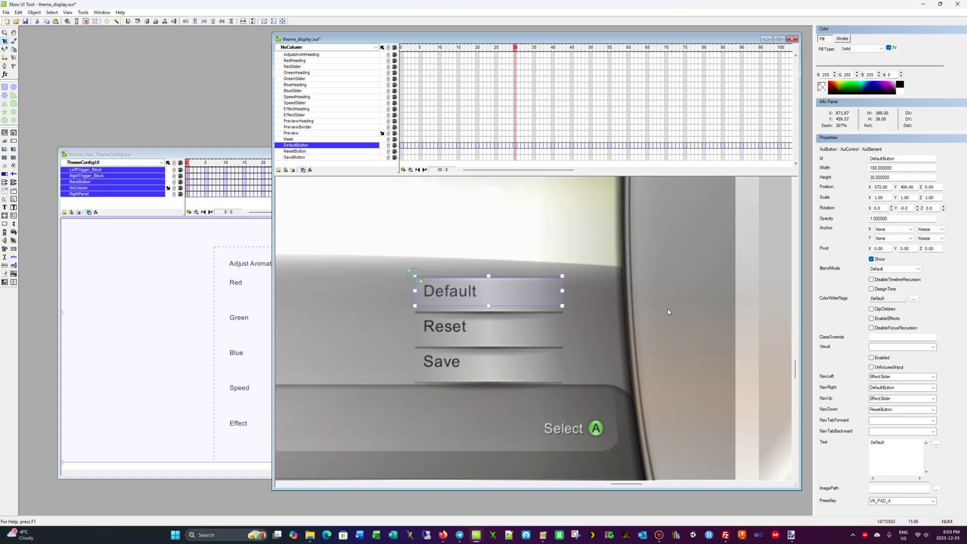
# Inspect AdjustAnimHeading, RedHeading and BlueSlider on the Display panel, and open a preview of the theme_display.xur scene
pyautogui.scroll(-6, 668, 310)
pyautogui.scroll(3, 513, 248)
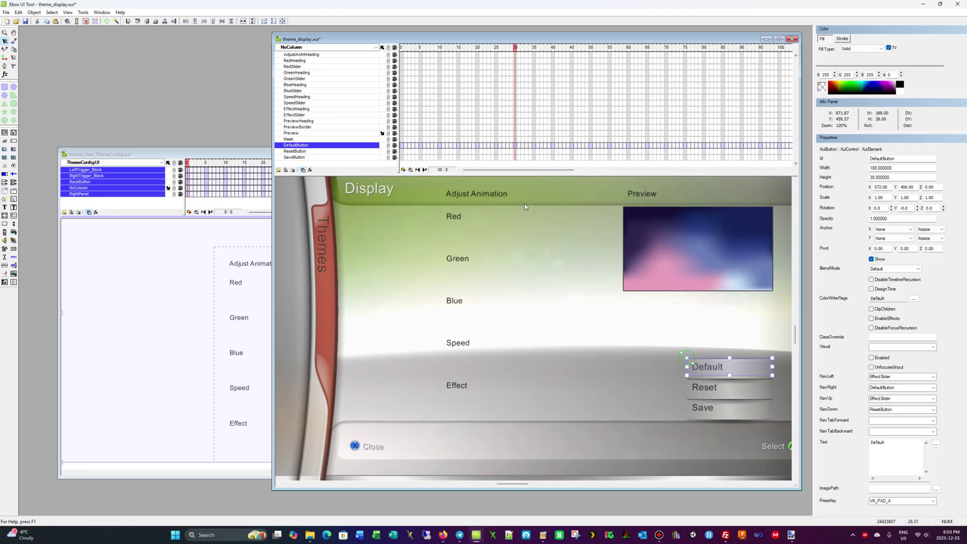
pyautogui.click(311, 55)
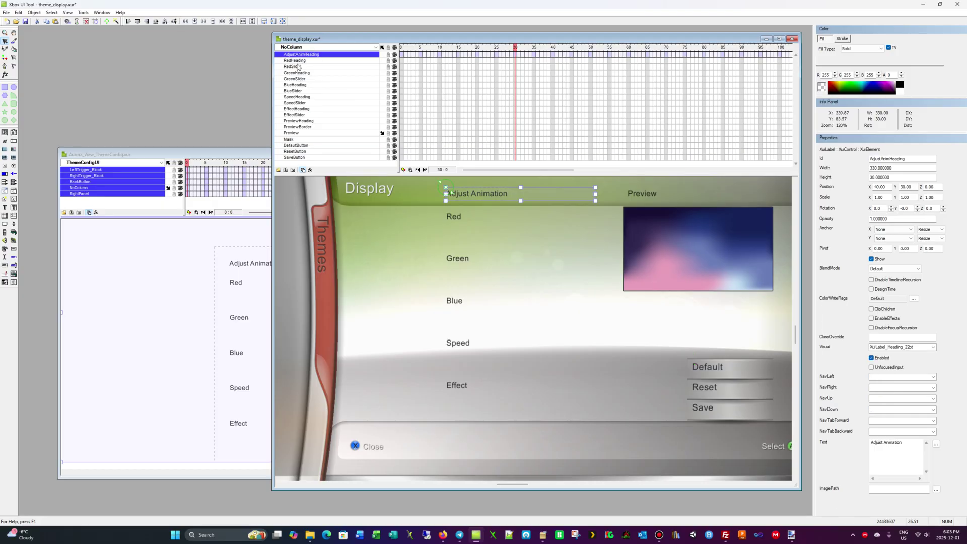
pyautogui.click(299, 61)
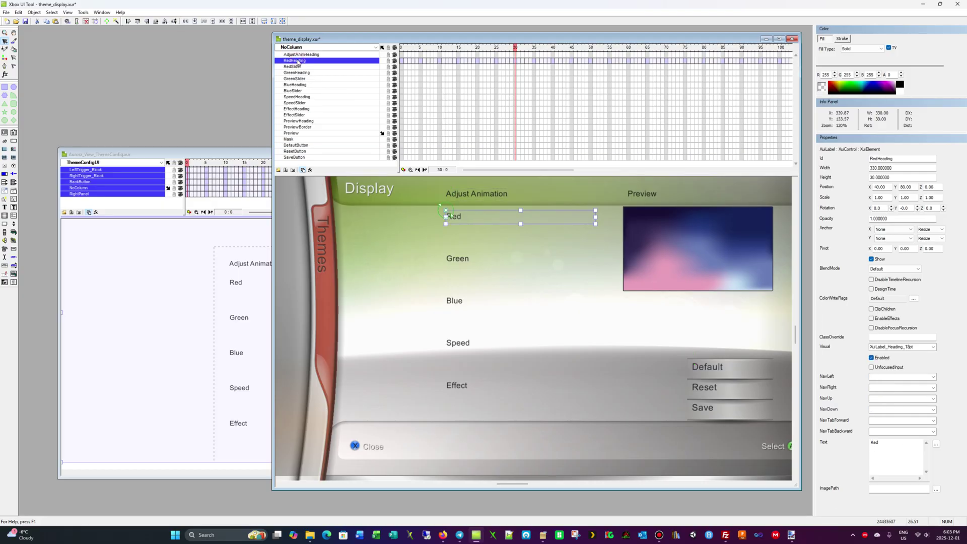
pyautogui.click(294, 91)
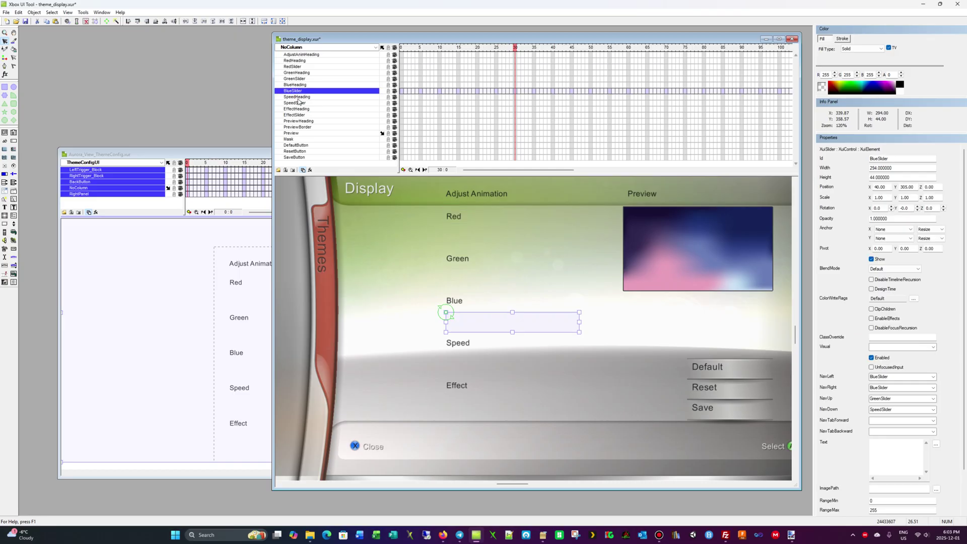
pyautogui.click(7, 15)
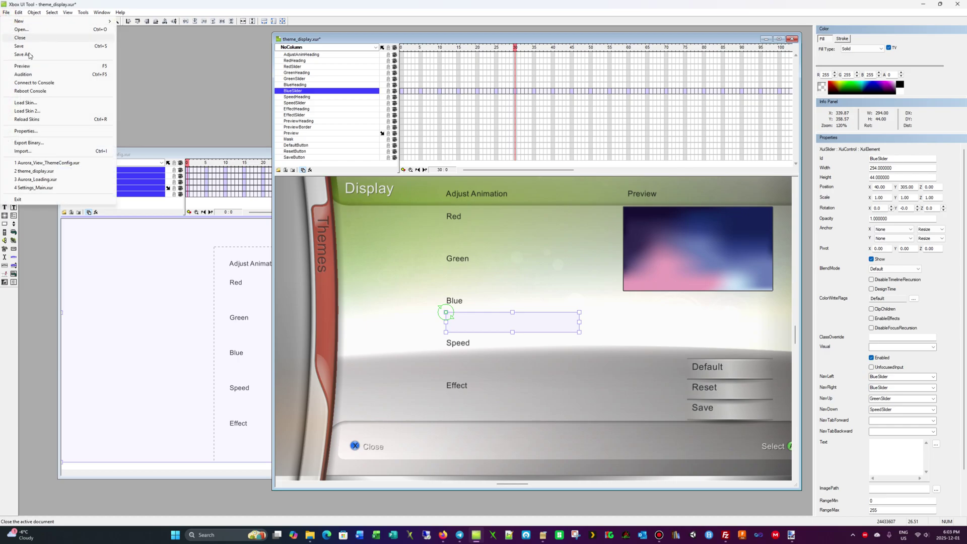
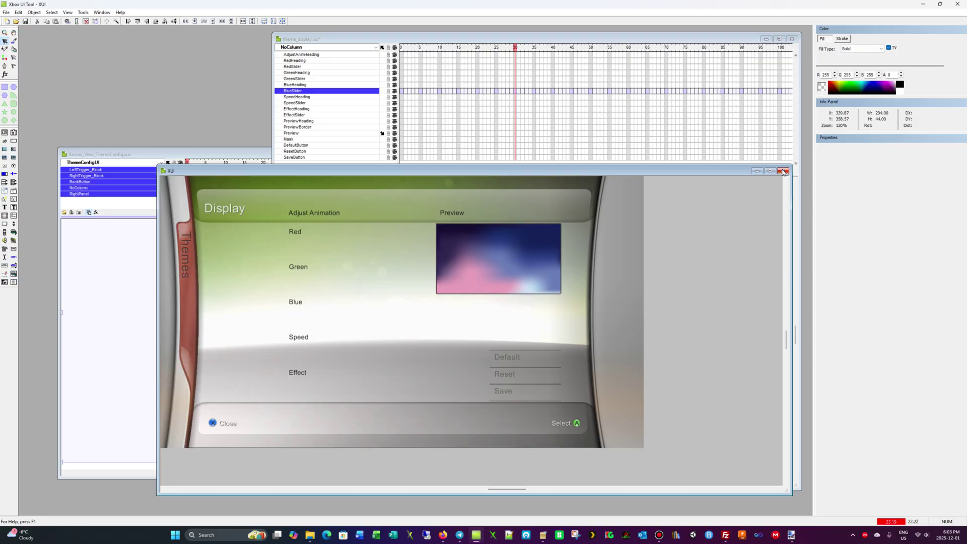
# Close the scene preview and inspect the Preview element's placement on the Display panel
pyautogui.moveTo(441, 173); pyautogui.dragTo(409, 146)
pyautogui.click(751, 144)
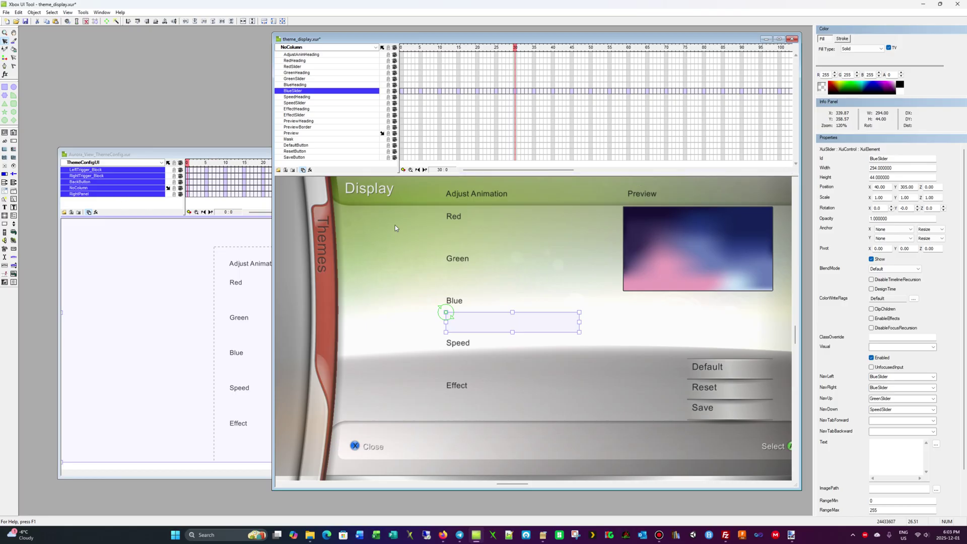
pyautogui.click(301, 134)
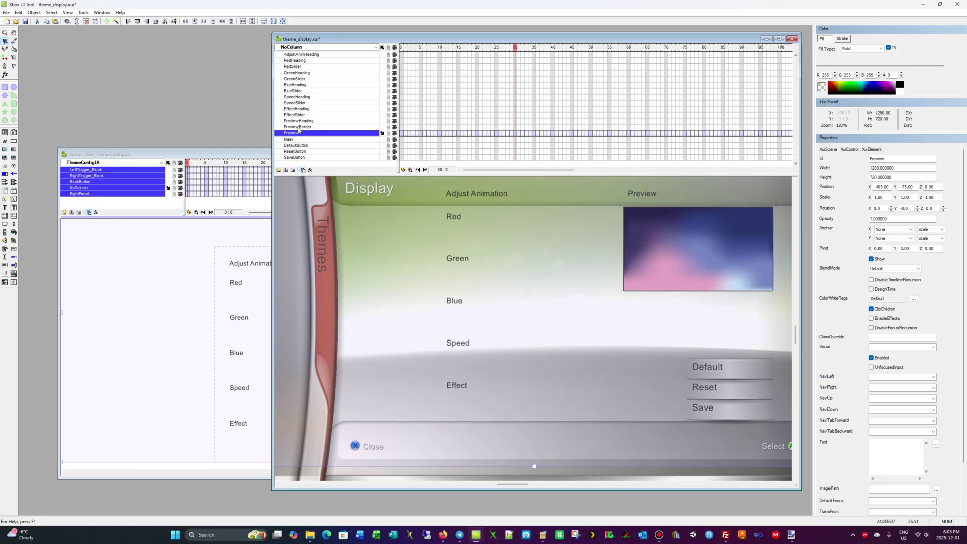
# Try to nudge PreviewBorder down below the Preview heading, and move it back up
pyautogui.click(299, 128)
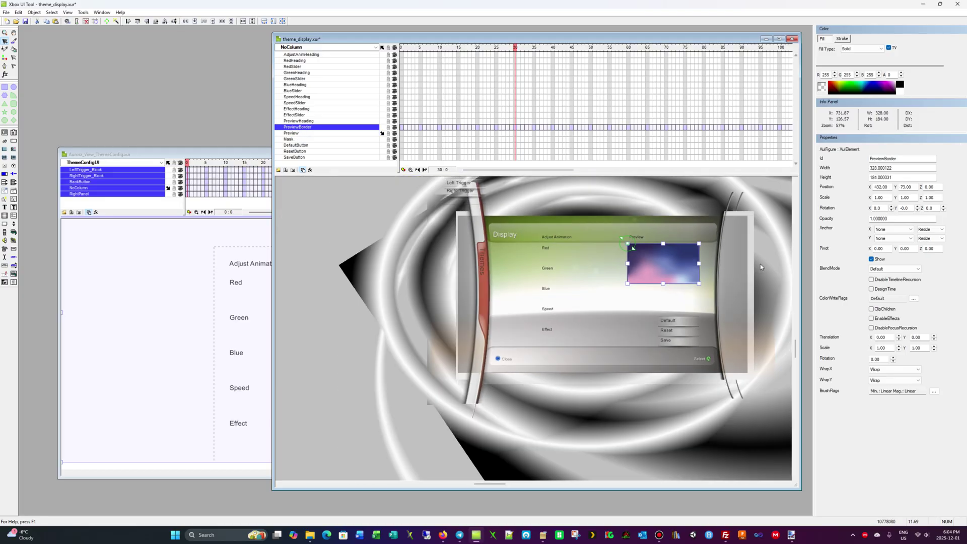
pyautogui.hscroll(3, 760, 264)
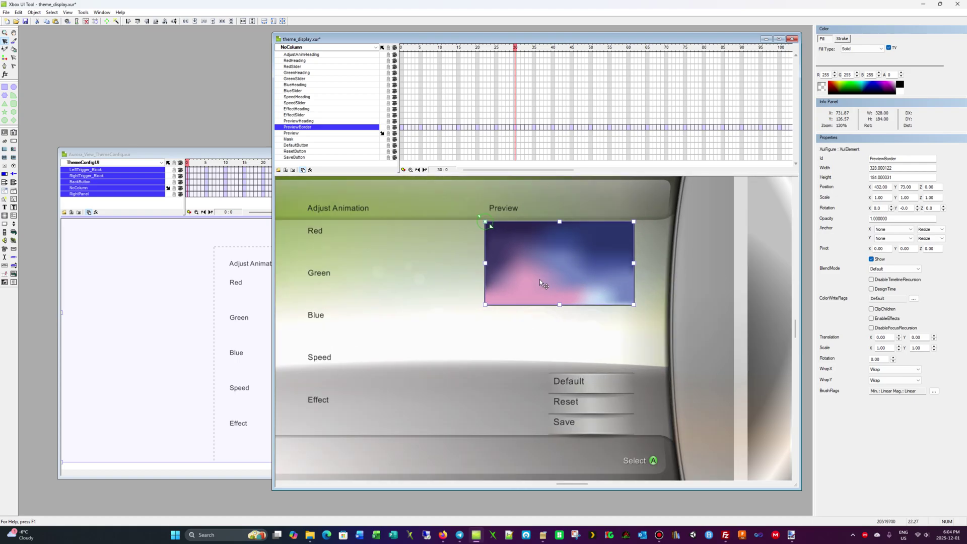
pyautogui.press('Down')
pyautogui.press('Down')
pyautogui.press('Down')
pyautogui.press('Down')
pyautogui.press('Down')
pyautogui.press('Down')
pyautogui.press('Down')
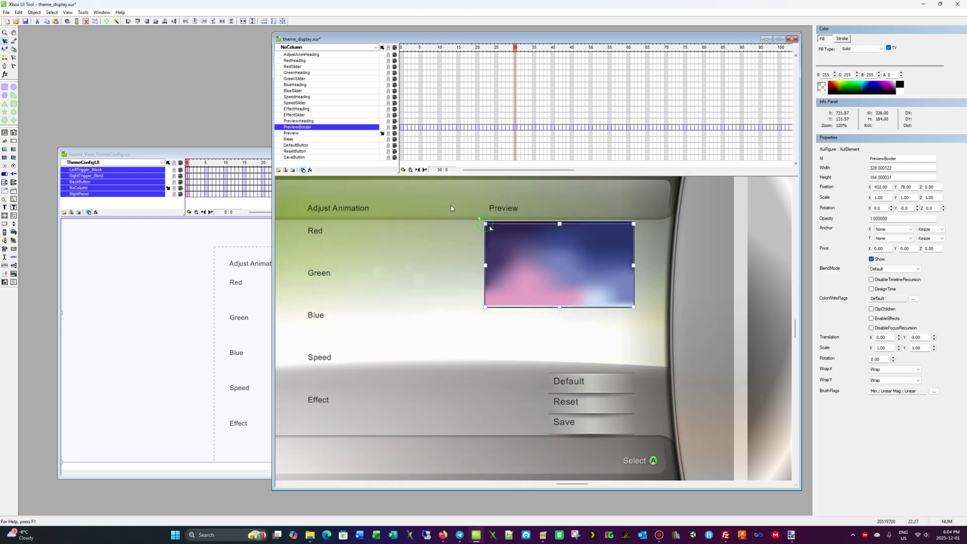
pyautogui.press('Up')
pyautogui.press('Up')
pyautogui.press('Up')
pyautogui.press('Up')
pyautogui.press('Up')
pyautogui.press('Up')
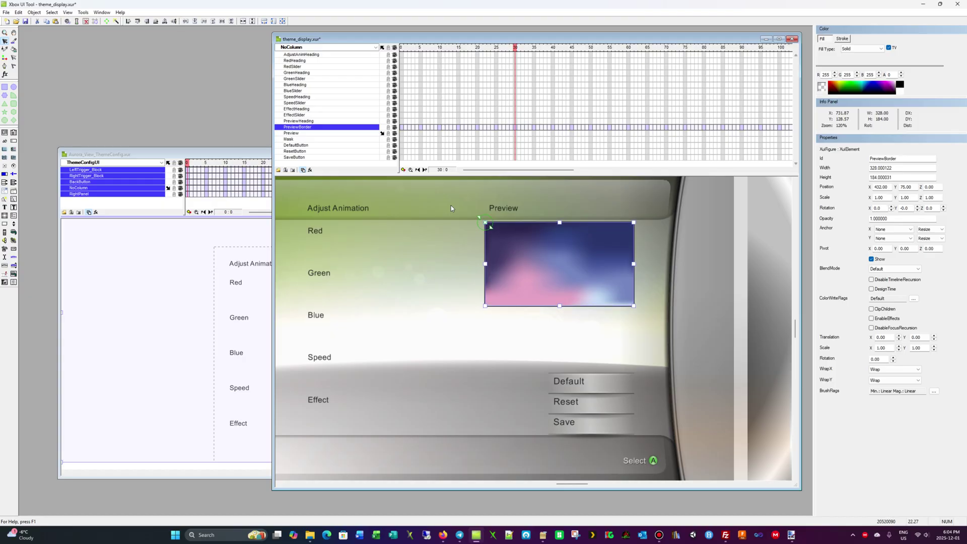
# Inspect the nested Renderer scene and its BackgroundImage inside Preview, and return to the NoColumn level
pyautogui.click(308, 133)
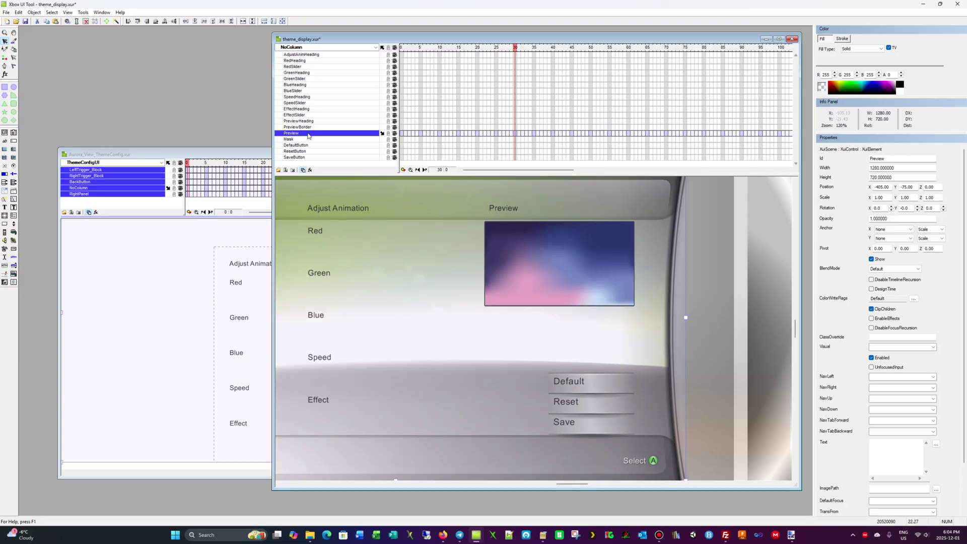
pyautogui.click(383, 133)
pyautogui.click(323, 54)
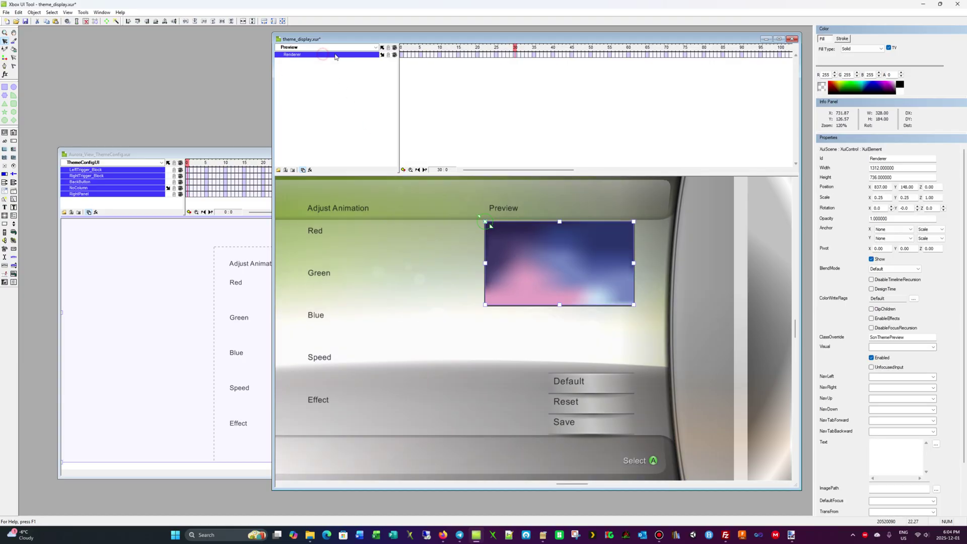
pyautogui.click(382, 55)
pyautogui.click(349, 55)
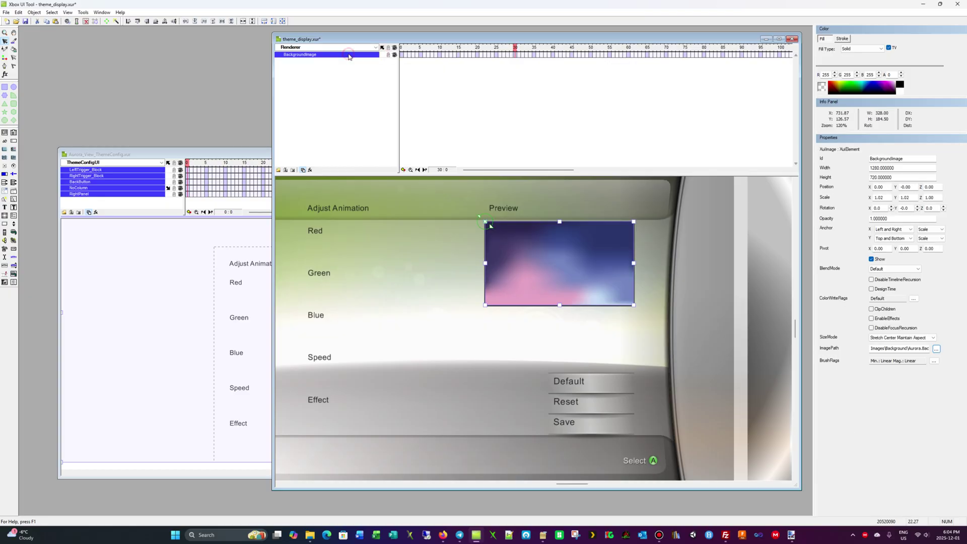
pyautogui.click(382, 48)
pyautogui.click(381, 47)
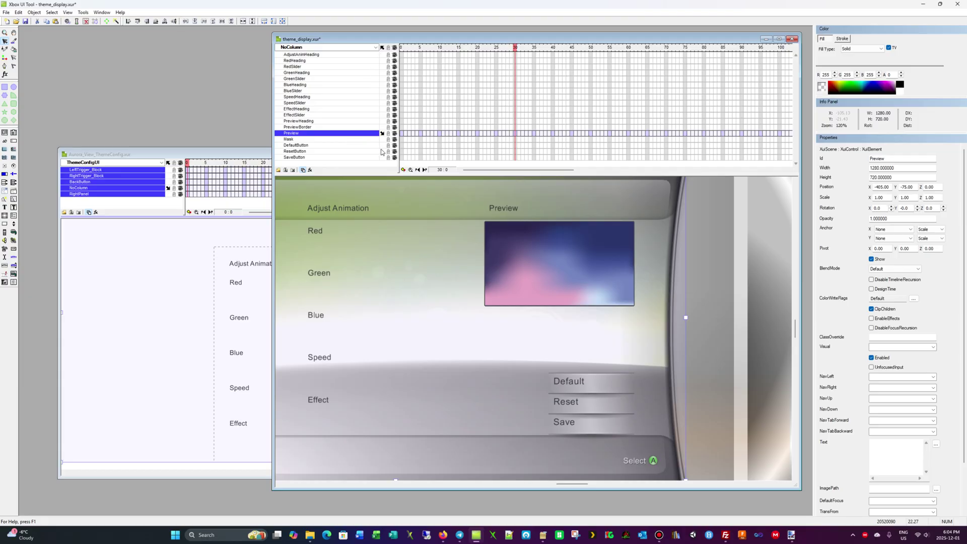
# Try shifting the Renderer scene inside Preview down slightly and back up, and return to the NoColumn level
pyautogui.click(382, 134)
pyautogui.click(314, 56)
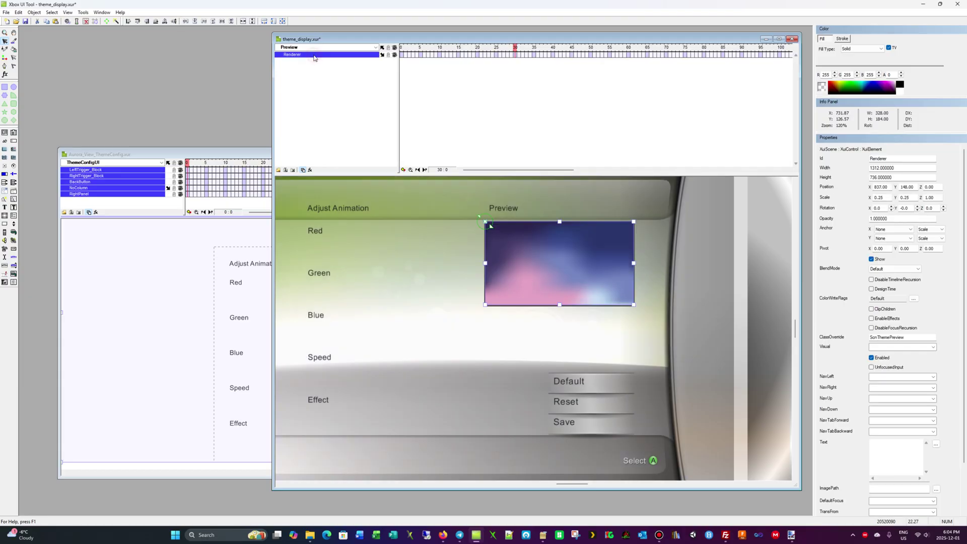
pyautogui.press('Down')
pyautogui.press('Down')
pyautogui.press('Down')
pyautogui.press('Up')
pyautogui.press('Up')
pyautogui.click(382, 48)
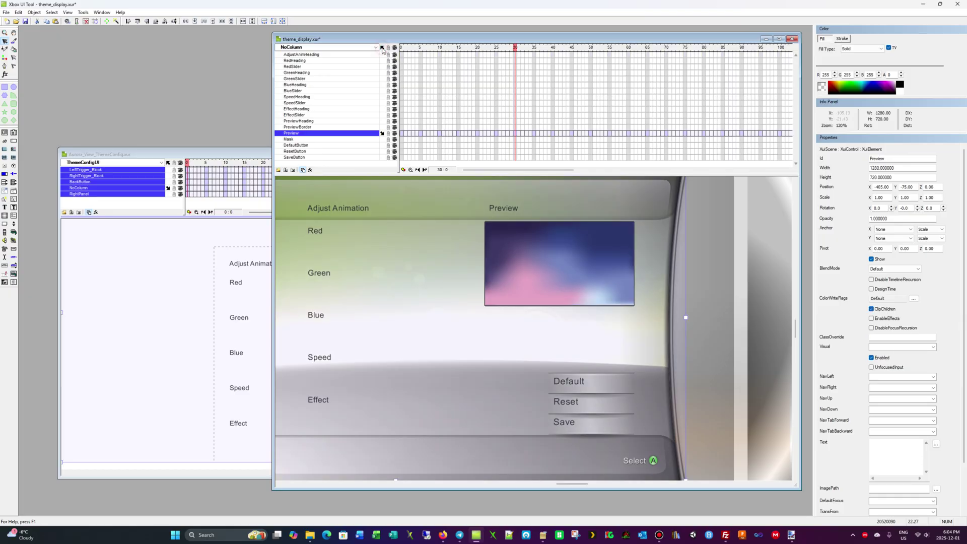
# Try to nudge PreviewBorder and Preview down together, and move both back up
pyautogui.keyDown('ctrl'); pyautogui.click(312, 128); pyautogui.keyUp('ctrl')
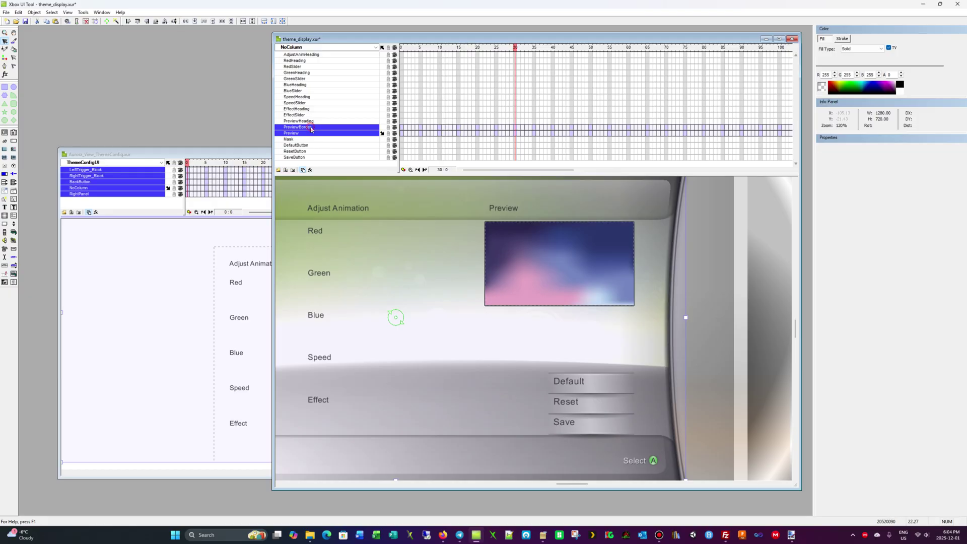
pyautogui.press('Down')
pyautogui.press('Down')
pyautogui.press('Down')
pyautogui.press('Down')
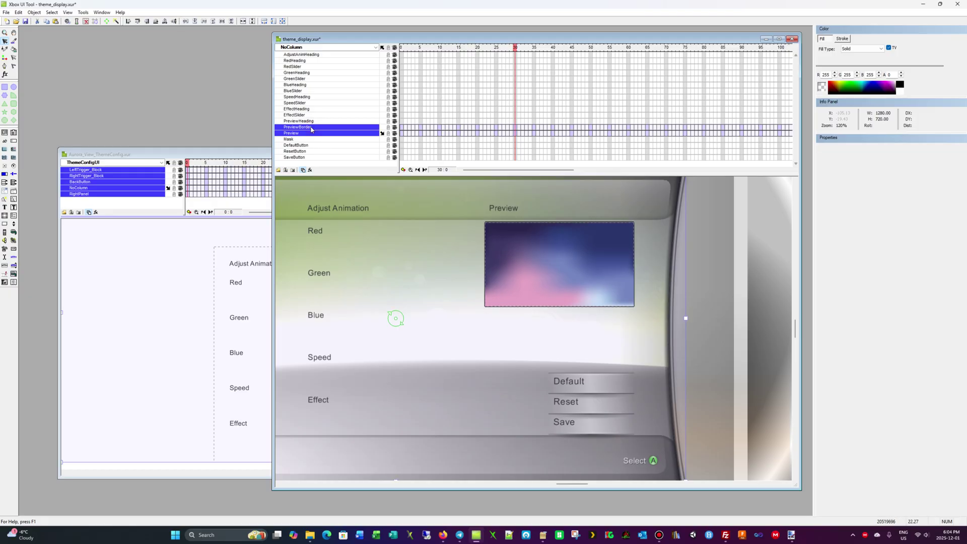
pyautogui.press('Up')
pyautogui.press('Up')
pyautogui.press('Up')
pyautogui.press('Up')
# Check the placement of the headings and sliders from AdjustAnimHeading down to SpeedSlider on the Display panel
pyautogui.click(306, 85)
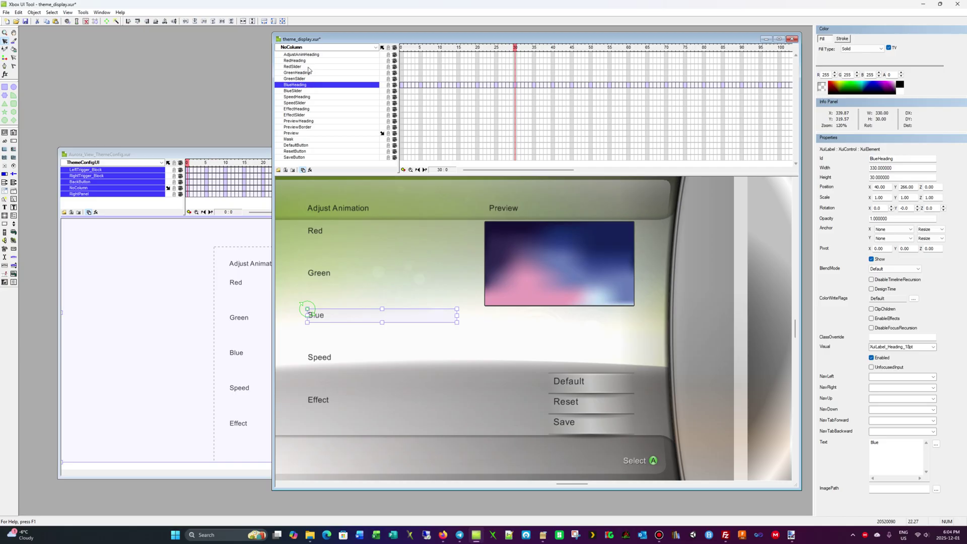
pyautogui.scroll(-3, 568, 223)
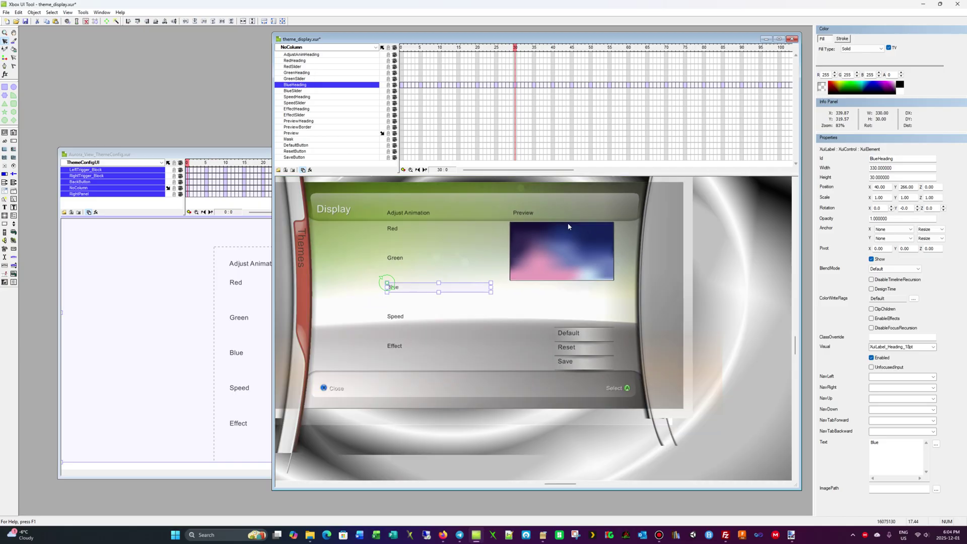
pyautogui.click(302, 55)
pyautogui.click(303, 61)
pyautogui.click(301, 67)
pyautogui.click(298, 79)
pyautogui.click(295, 91)
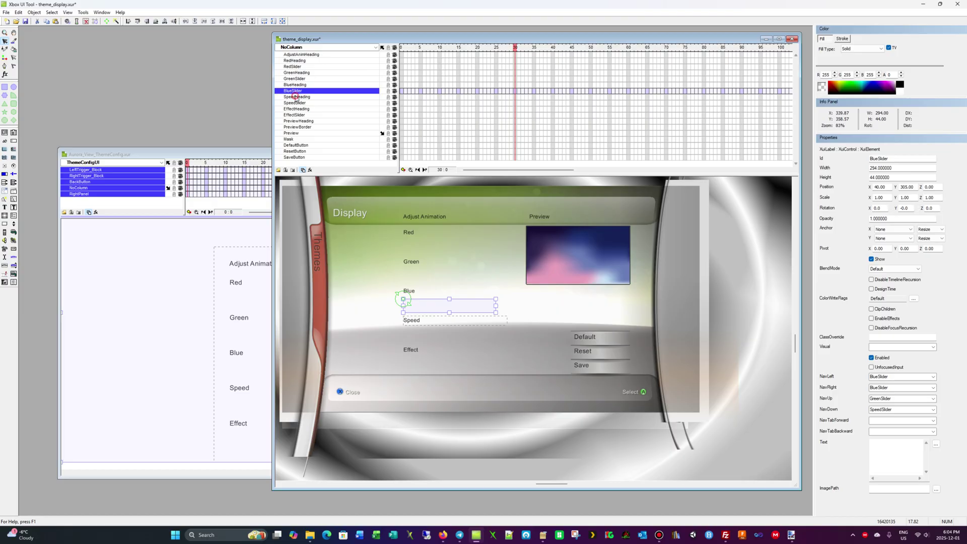
pyautogui.click(296, 97)
pyautogui.click(297, 103)
pyautogui.click(297, 127)
pyautogui.click(298, 103)
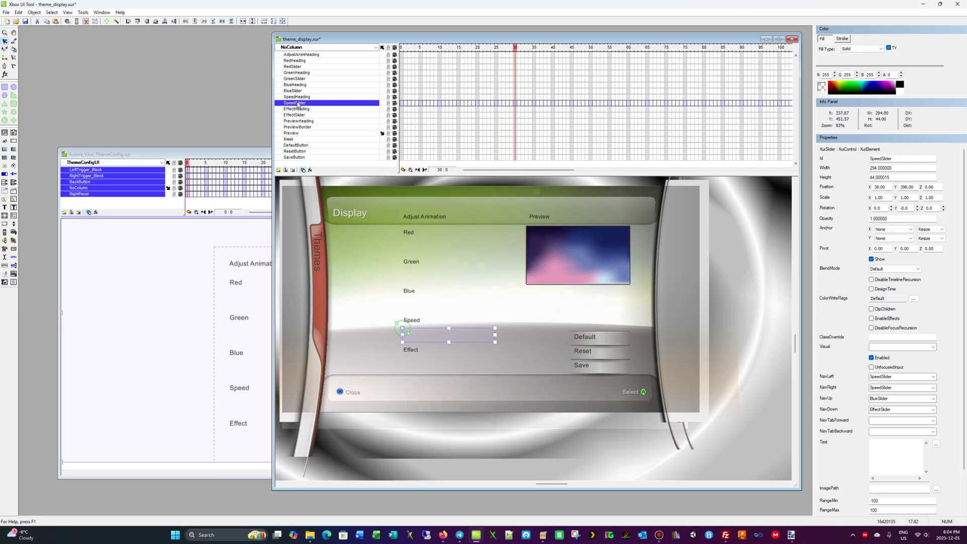
# Recheck the positions of the headings and sliders from SpeedHeading back up to RedHeading and RedSlider
pyautogui.click(298, 97)
pyautogui.click(299, 91)
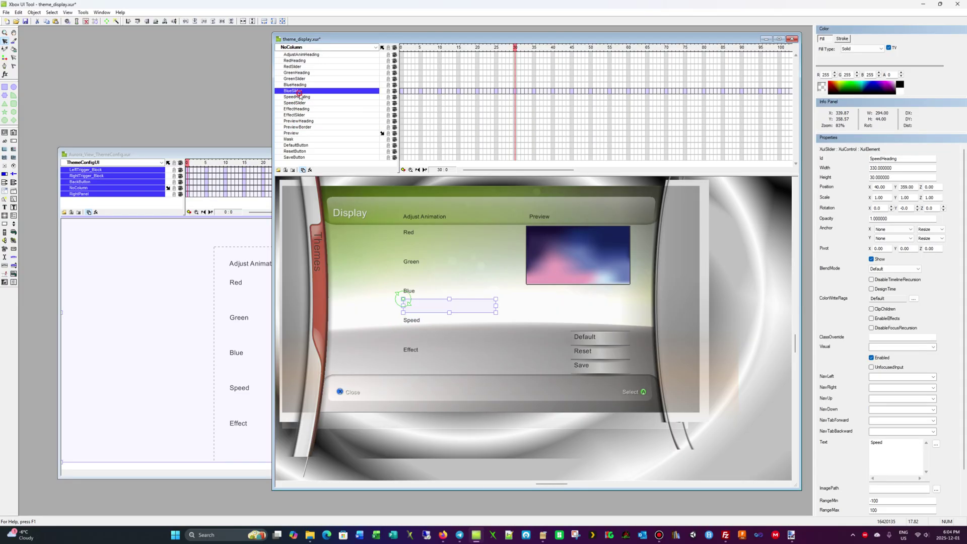
pyautogui.click(298, 85)
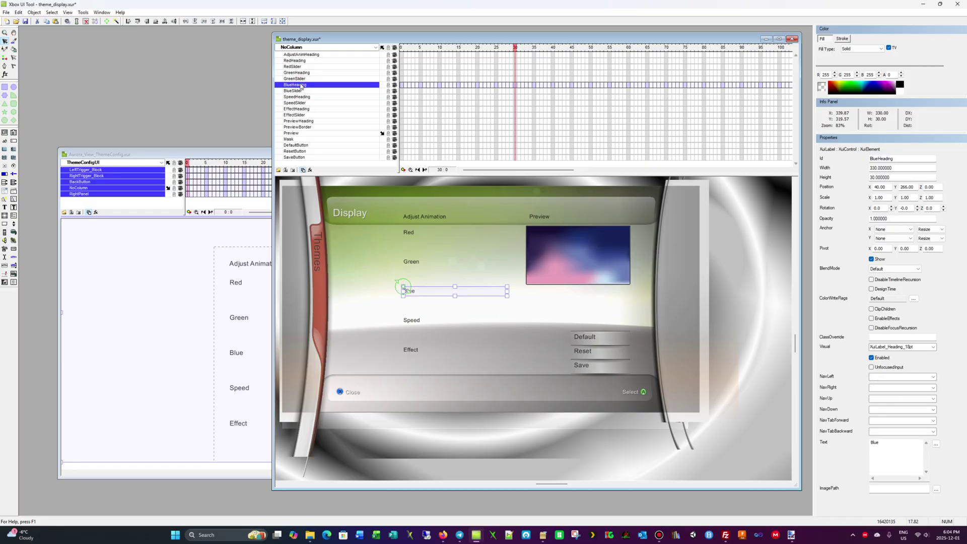
pyautogui.click(313, 79)
pyautogui.click(313, 74)
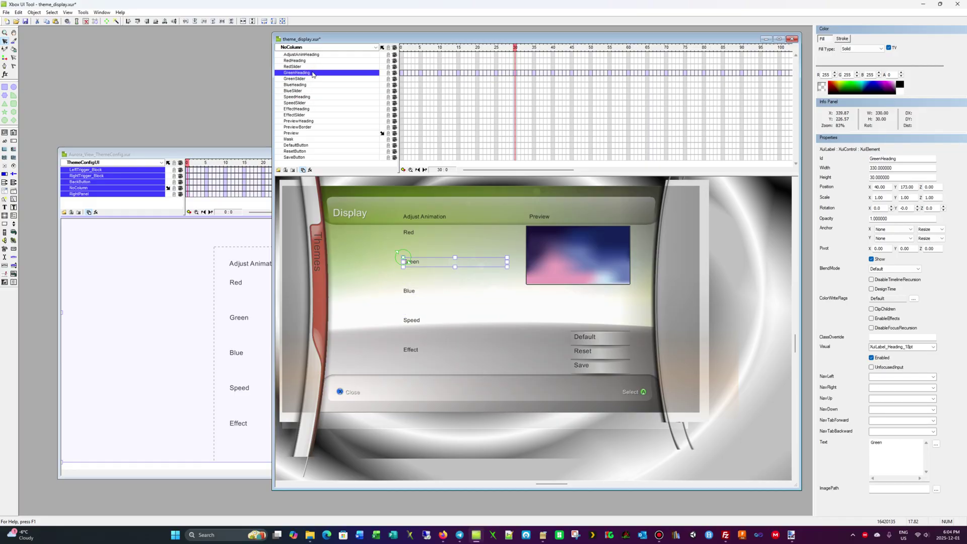
pyautogui.click(302, 68)
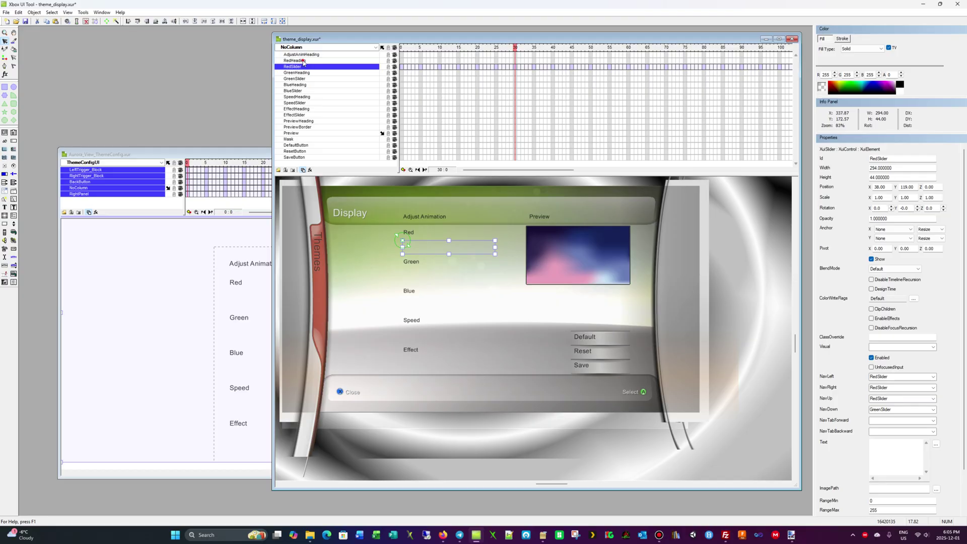
pyautogui.click(304, 61)
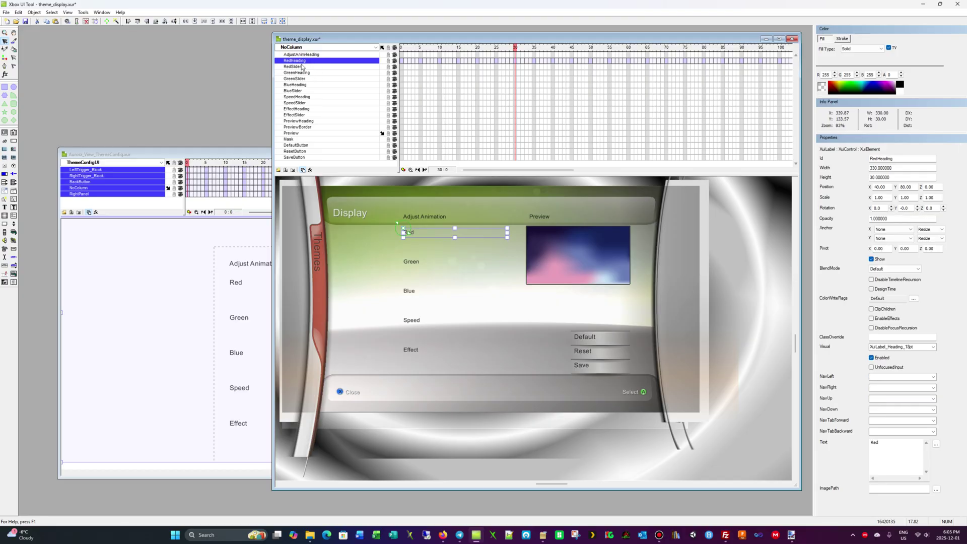
pyautogui.click(302, 68)
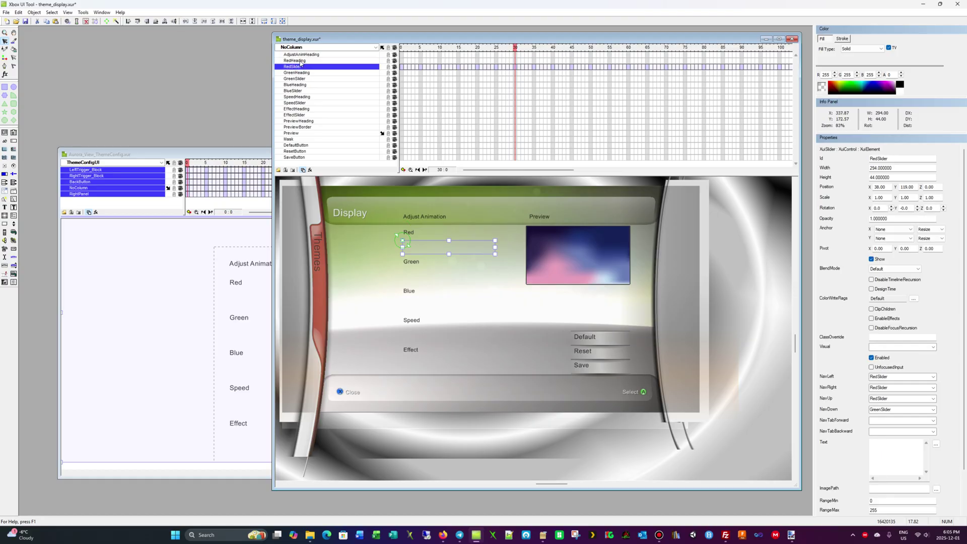
# Nudge all Red, Green, Blue, Speed and Effect headings and sliders down together by 4 units
pyautogui.click(299, 61)
pyautogui.keyDown('ctrl'); pyautogui.click(300, 67); pyautogui.keyUp('ctrl')
pyautogui.keyDown('ctrl'); pyautogui.click(299, 73); pyautogui.keyUp('ctrl')
pyautogui.keyDown('ctrl'); pyautogui.click(299, 85); pyautogui.keyUp('ctrl')
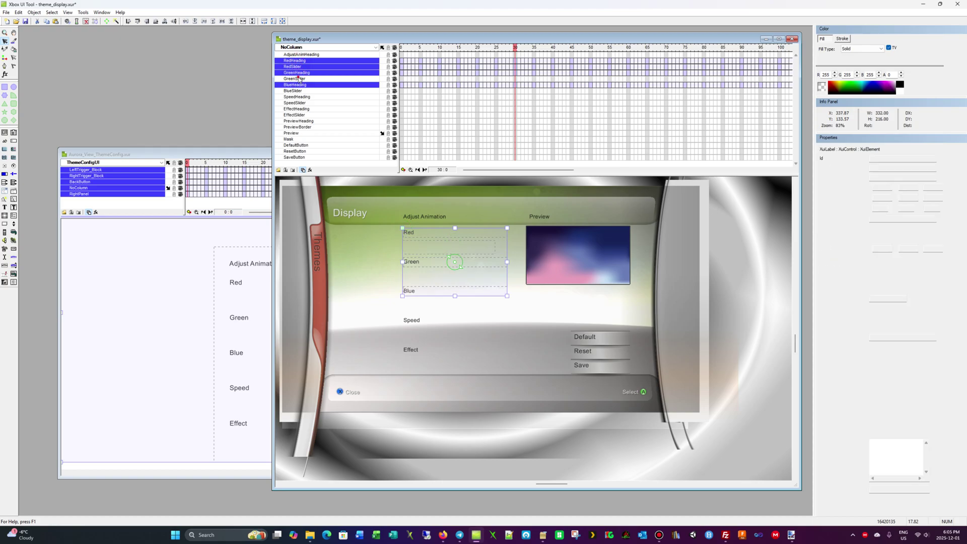
pyautogui.keyDown('ctrl'); pyautogui.click(300, 79); pyautogui.keyUp('ctrl')
pyautogui.keyDown('ctrl'); pyautogui.click(301, 91); pyautogui.keyUp('ctrl')
pyautogui.keyDown('ctrl'); pyautogui.click(300, 97); pyautogui.keyUp('ctrl')
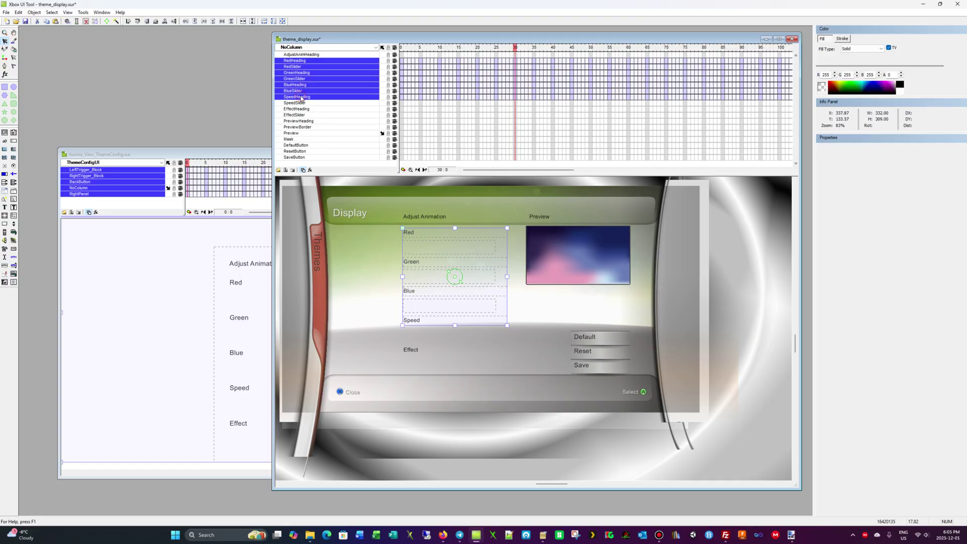
pyautogui.keyDown('ctrl'); pyautogui.click(301, 103); pyautogui.keyUp('ctrl')
pyautogui.keyDown('ctrl'); pyautogui.click(303, 109); pyautogui.keyUp('ctrl')
pyautogui.keyDown('ctrl'); pyautogui.click(302, 115); pyautogui.keyUp('ctrl')
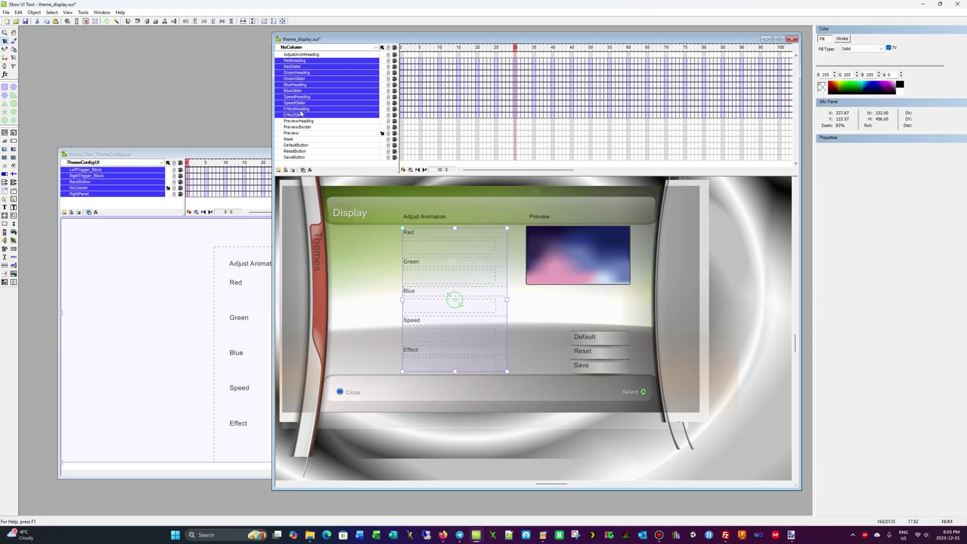
pyautogui.press('Down')
pyautogui.press('Down')
pyautogui.press('Down')
pyautogui.press('Down')
pyautogui.press('Down')
pyautogui.press('Up')
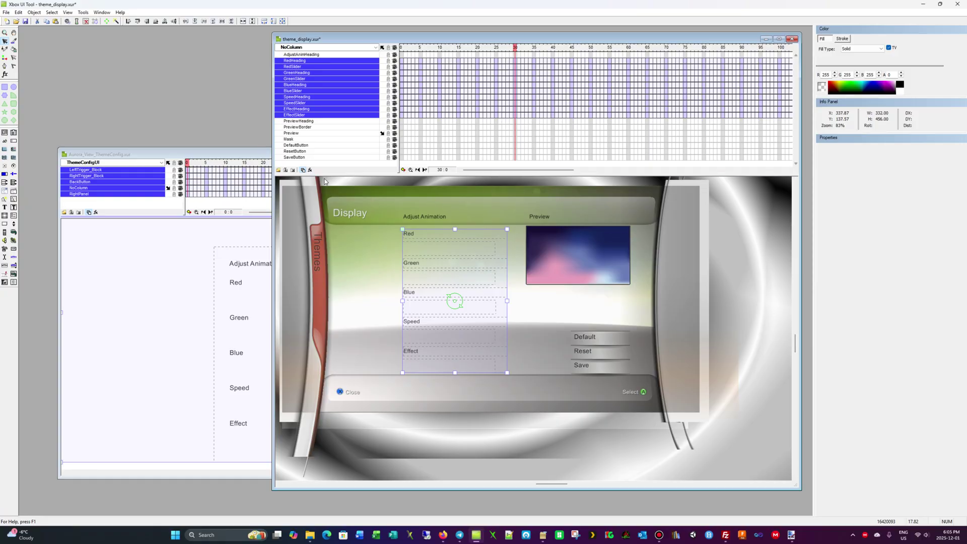
# Shorten AdjustAnimHeading from its right edge to a width of about 187
pyautogui.click(309, 47)
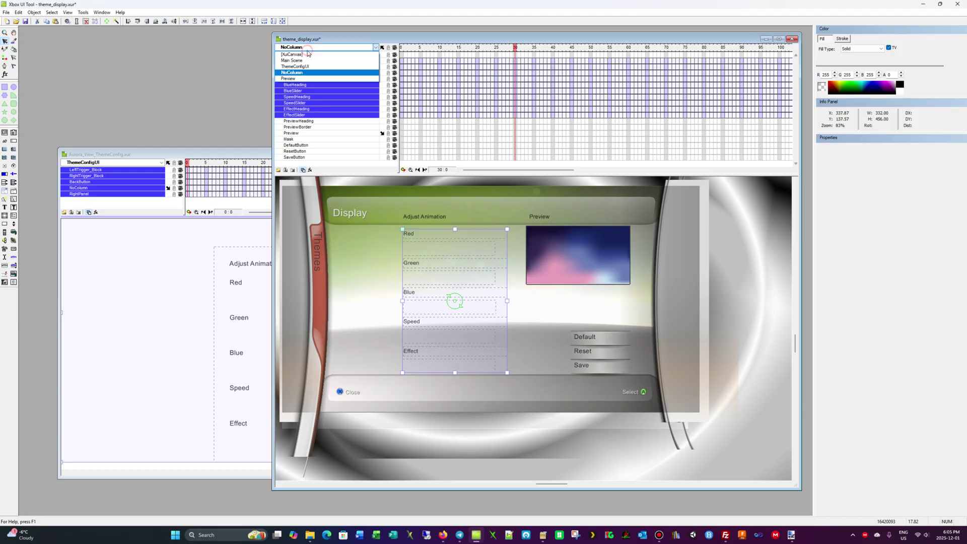
pyautogui.click(425, 221)
pyautogui.click(422, 218)
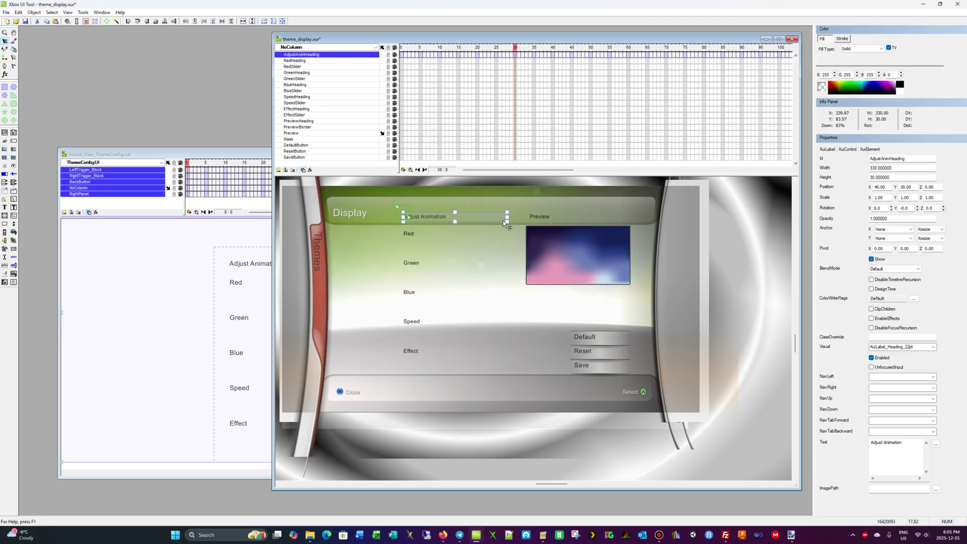
pyautogui.moveTo(507, 217); pyautogui.dragTo(462, 217)
# Preview the theme_display.xur scene to check the control layout, and close the preview
pyautogui.click(6, 12)
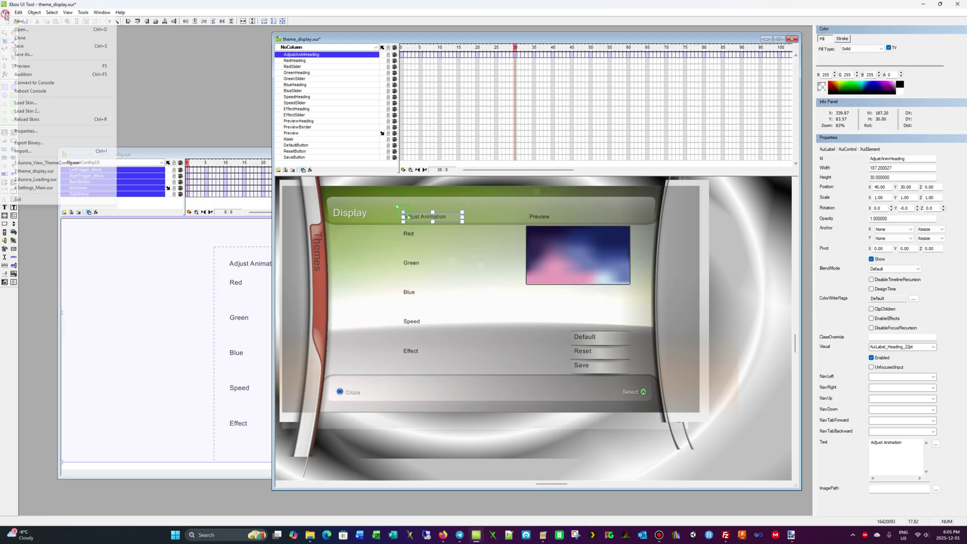
pyautogui.click(46, 71)
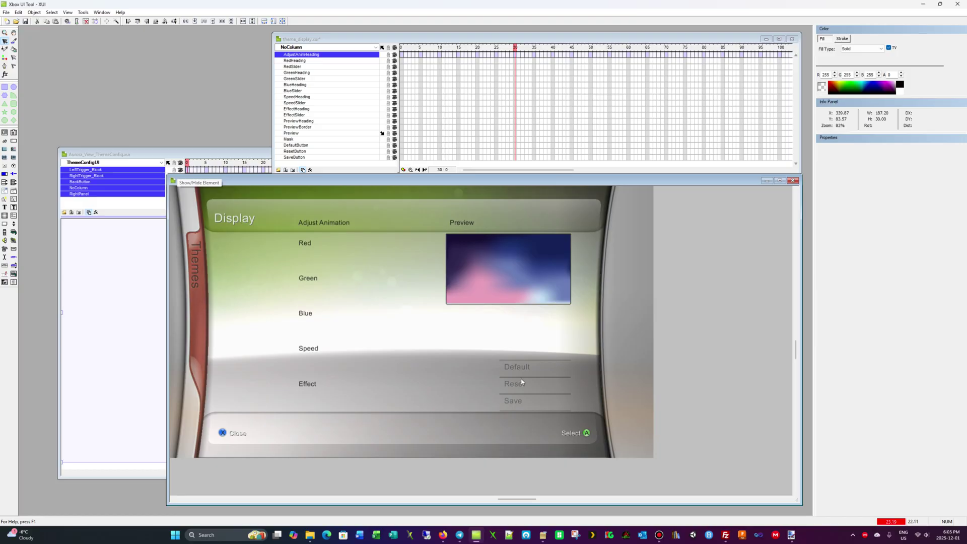
pyautogui.click(793, 180)
# Go up to the ThemeConfigUI level in theme_display.xur, and show the ThemeConfigUI scene's properties in Aurora_View_ThemeConfig.xur for comparison
pyautogui.click(383, 48)
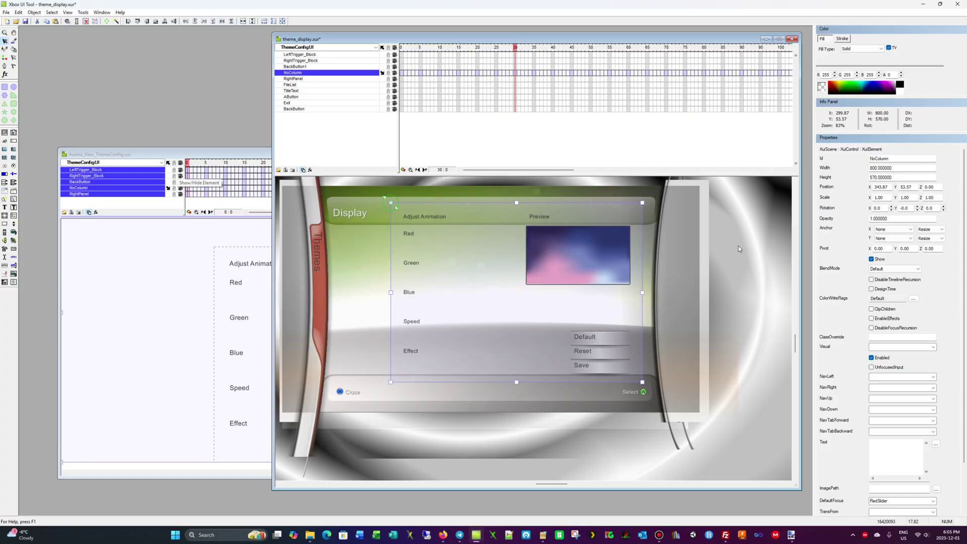
pyautogui.click(738, 247)
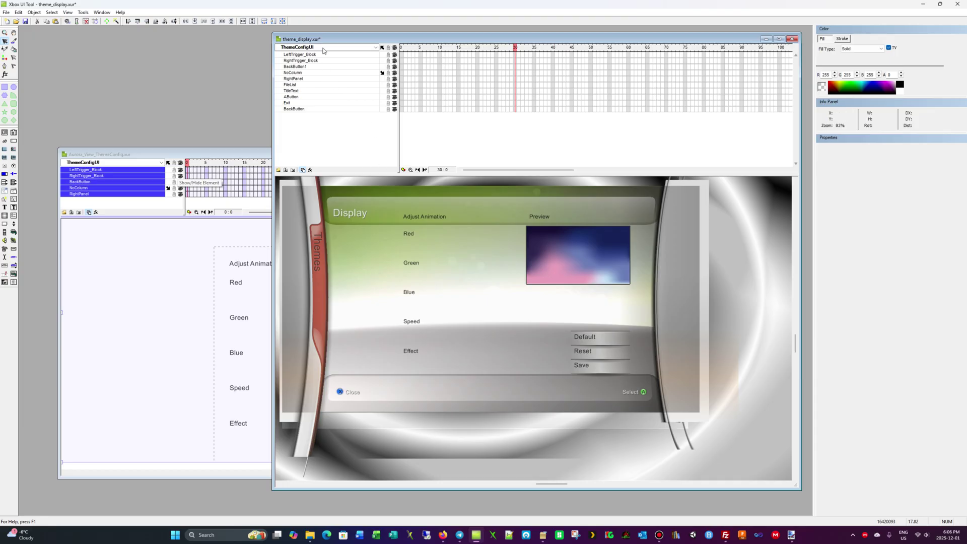
pyautogui.click(126, 201)
pyautogui.click(170, 163)
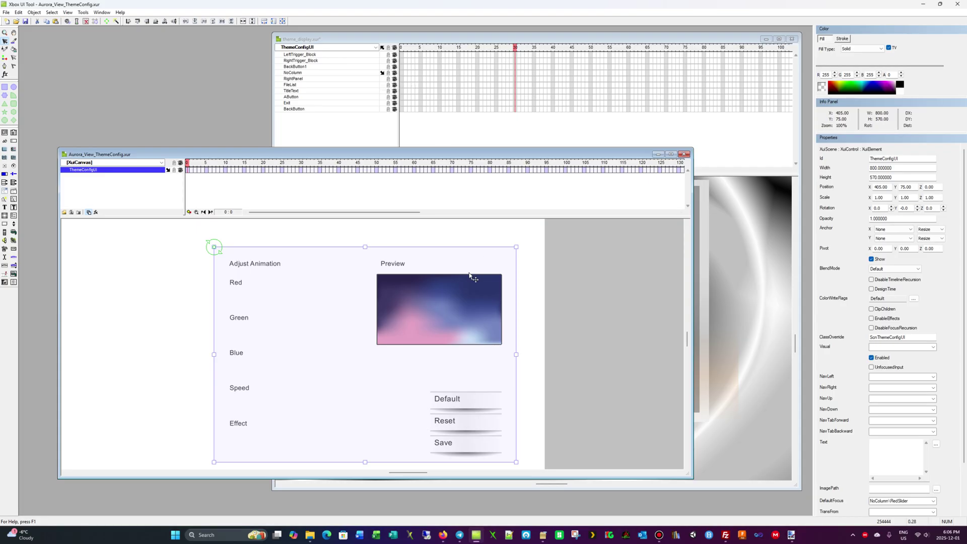
# Set the default focus of Main Scene in theme_display.xur to ThemeConfigUI
pyautogui.moveTo(467, 150); pyautogui.dragTo(487, 125)
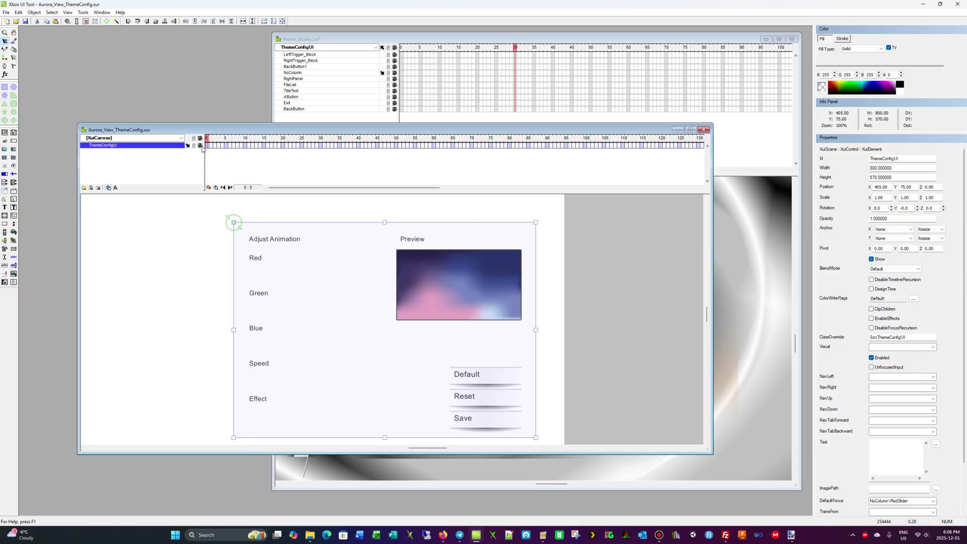
pyautogui.click(460, 42)
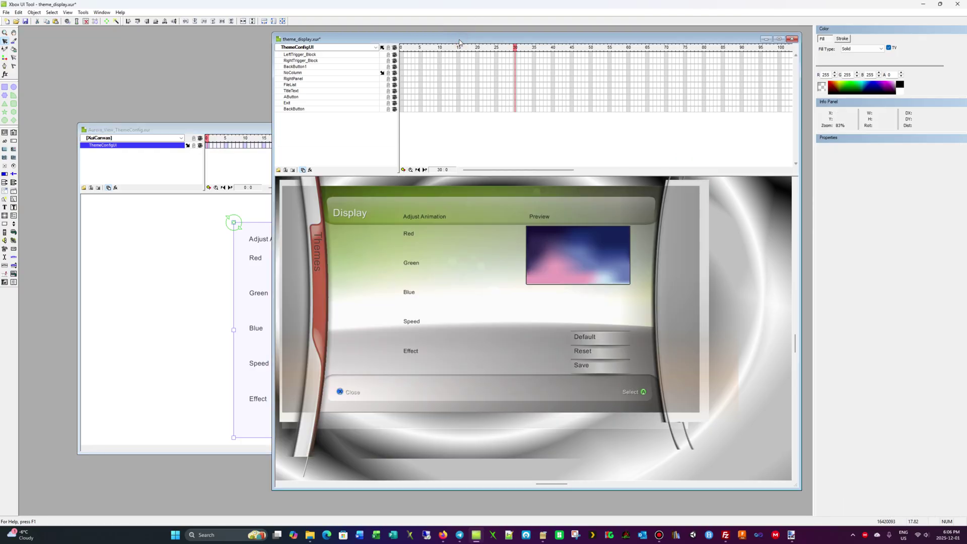
pyautogui.click(382, 49)
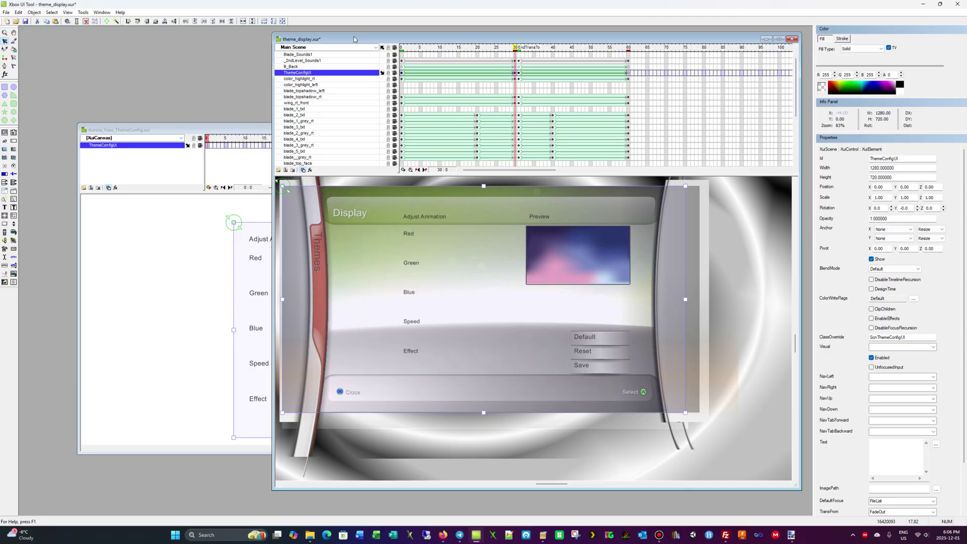
pyautogui.click(381, 48)
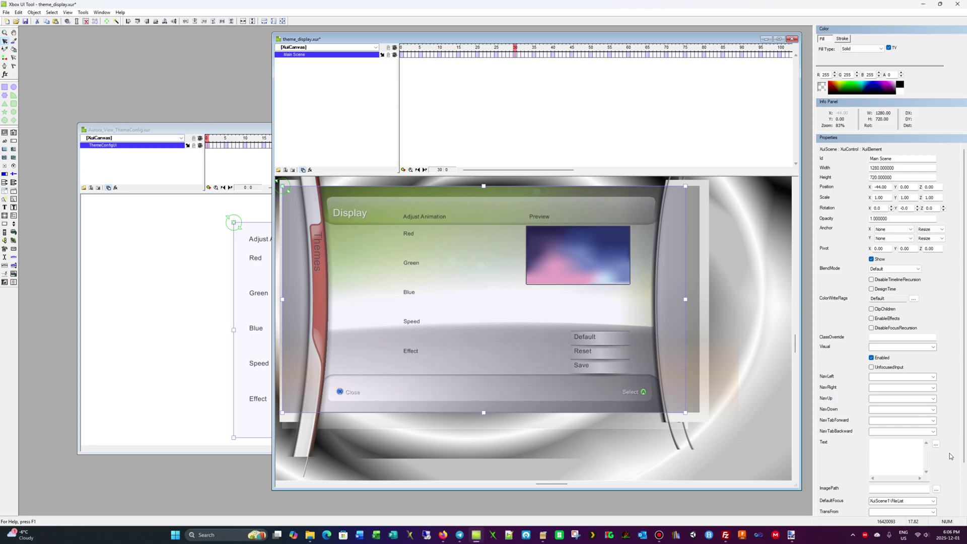
pyautogui.click(933, 501)
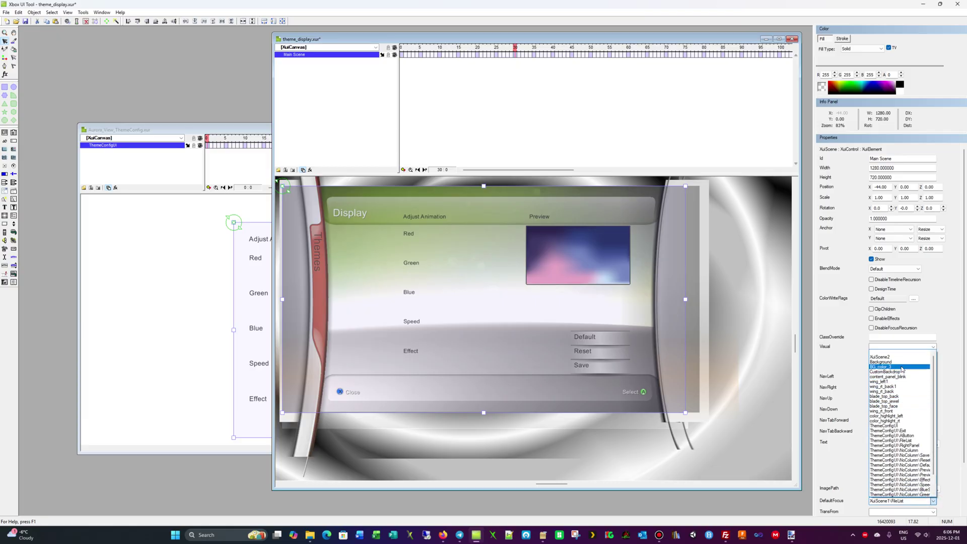
pyautogui.scroll(-1, 897, 392)
pyautogui.scroll(-1, 897, 393)
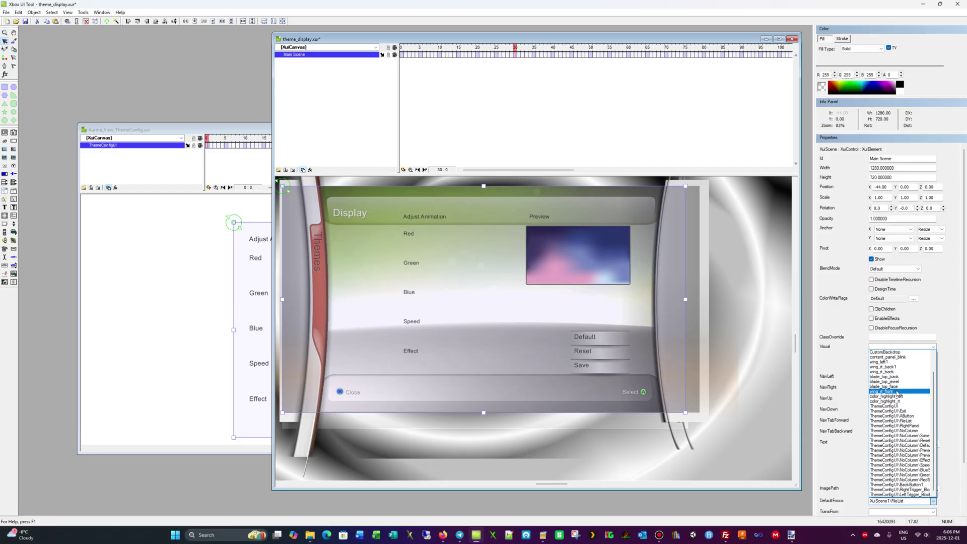
pyautogui.scroll(1, 897, 393)
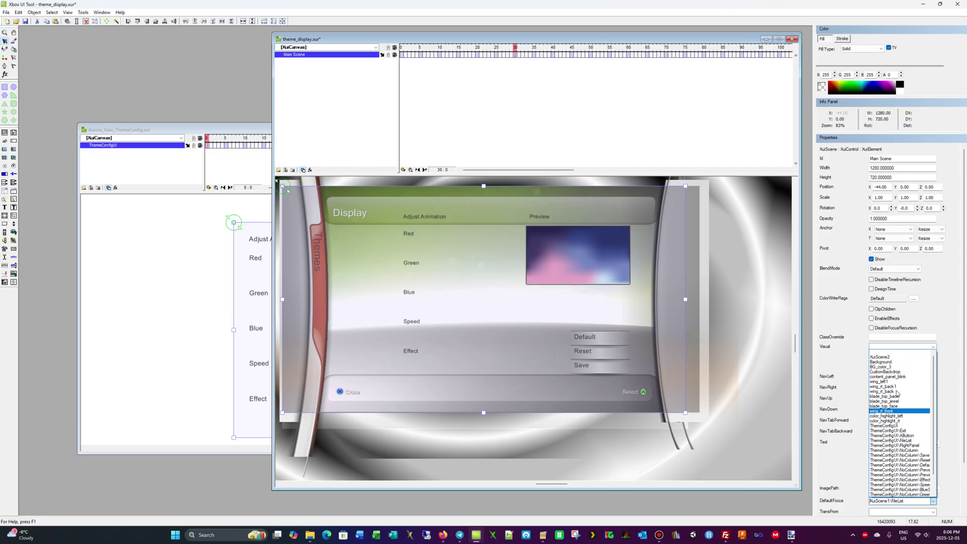
pyautogui.click(901, 427)
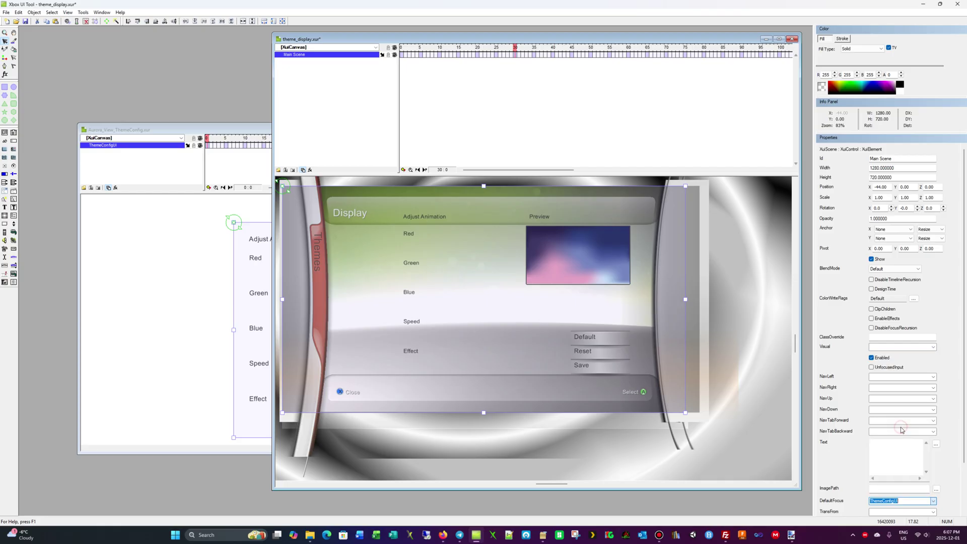
# Set the ThemeConfigUI scene's default focus in theme_display.xur to NoColumn\RedSlider, matching the scene in Aurora_View_ThemeConfig.xur
pyautogui.click(117, 146)
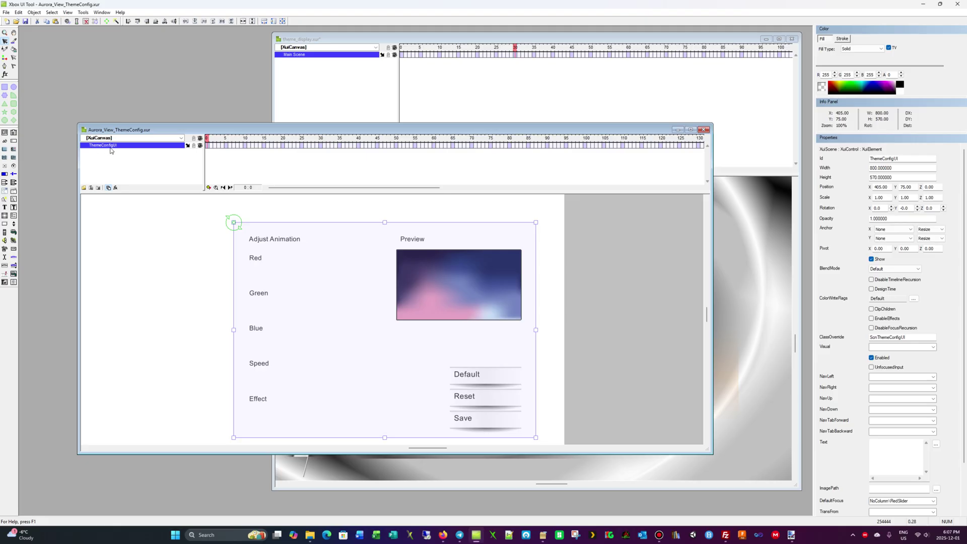
pyautogui.click(404, 36)
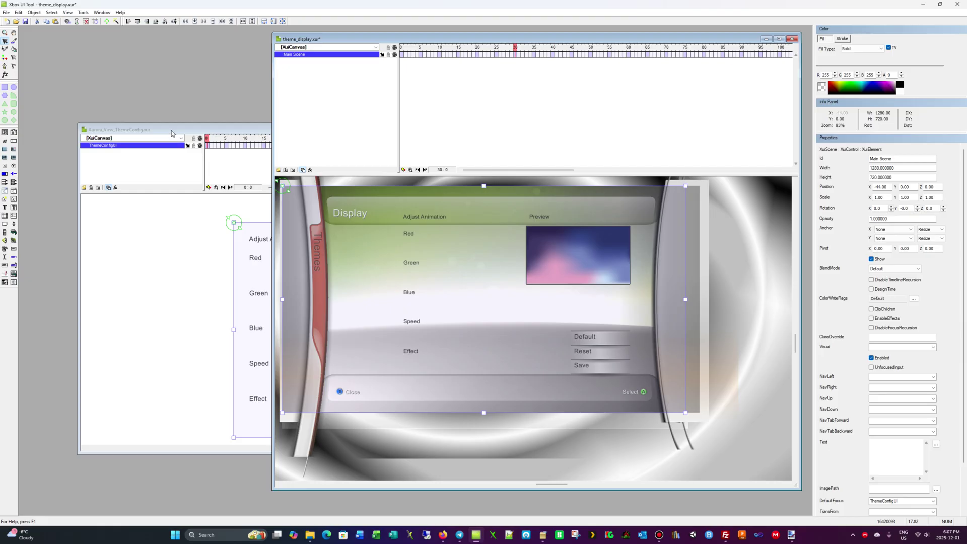
pyautogui.click(383, 54)
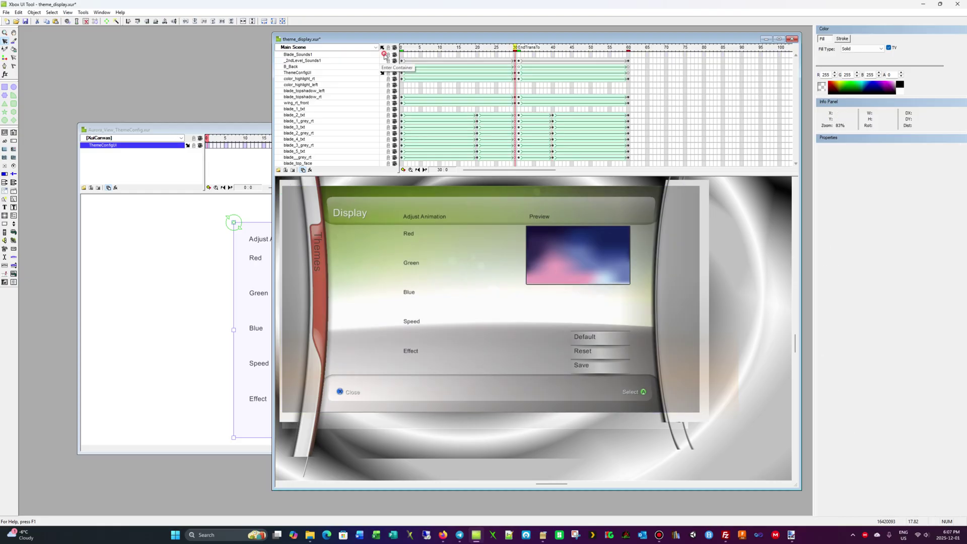
pyautogui.click(310, 73)
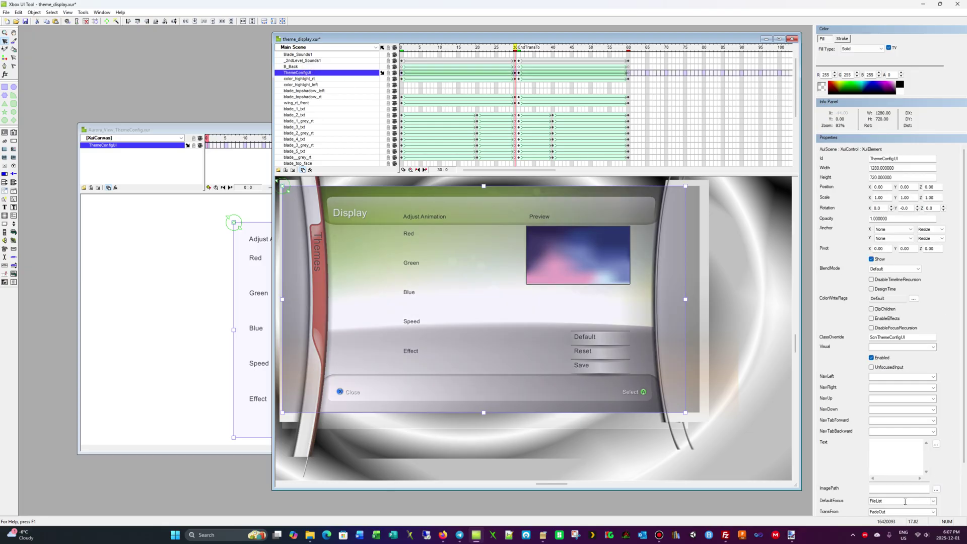
pyautogui.click(176, 130)
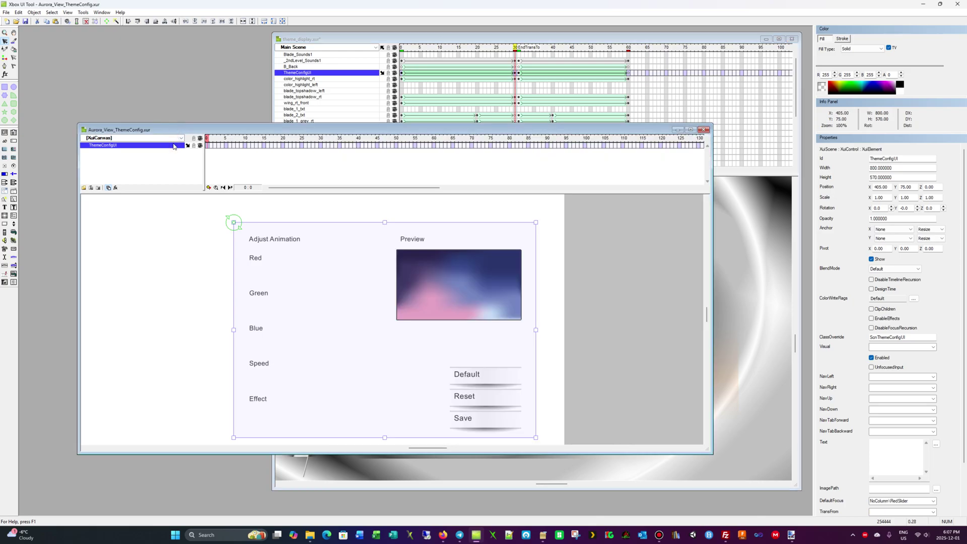
pyautogui.click(187, 145)
pyautogui.click(187, 138)
pyautogui.click(353, 78)
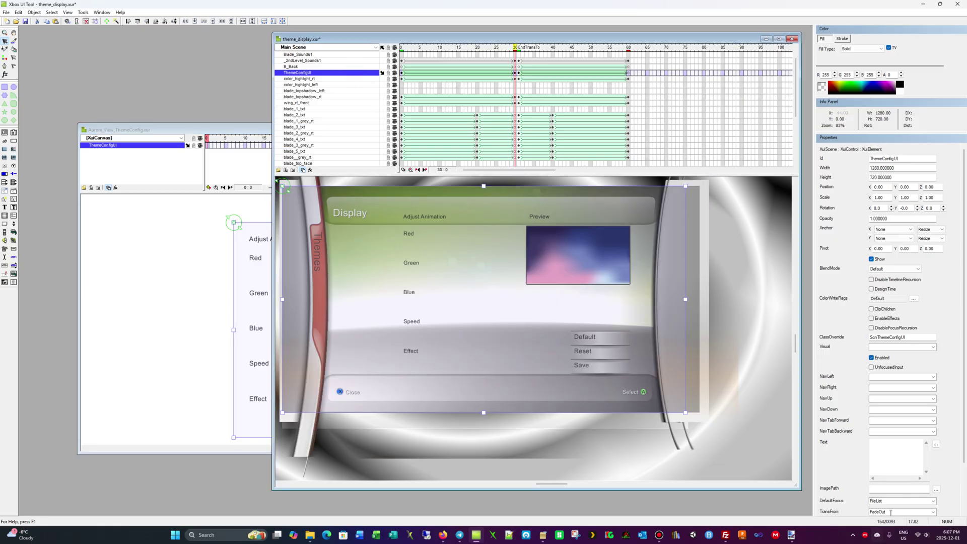
pyautogui.click(934, 502)
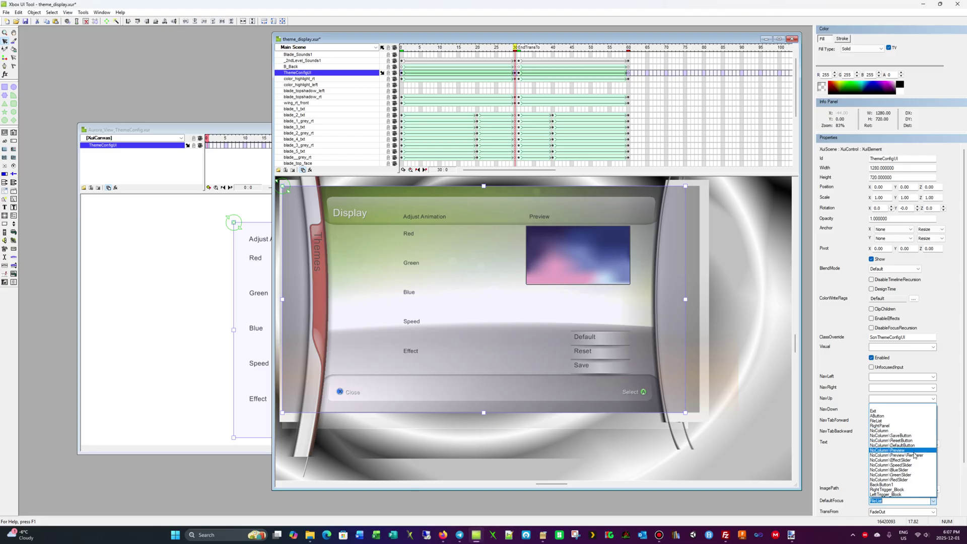
pyautogui.click(919, 480)
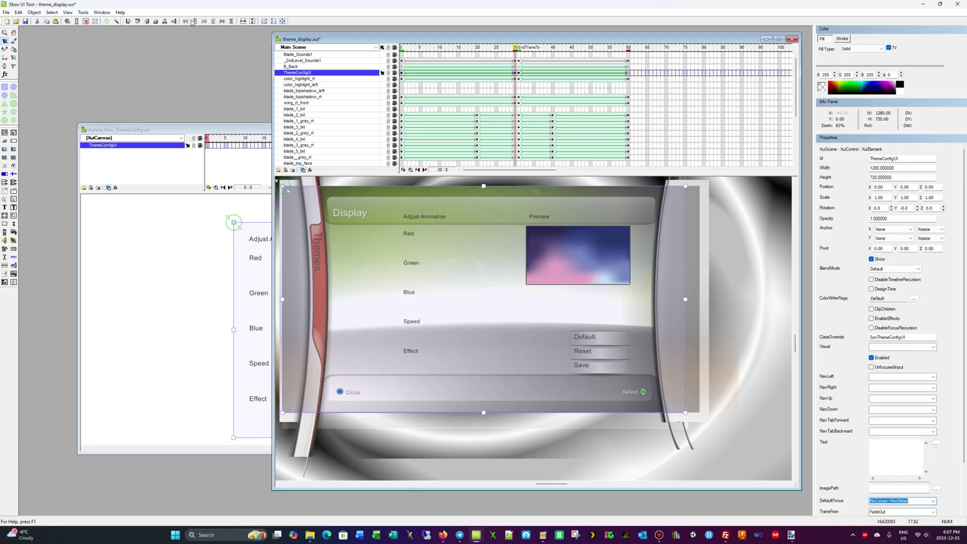
# Export the scene to binary as theme_display.xur in the Blade2025Update folder, replacing the existing file
pyautogui.click(7, 12)
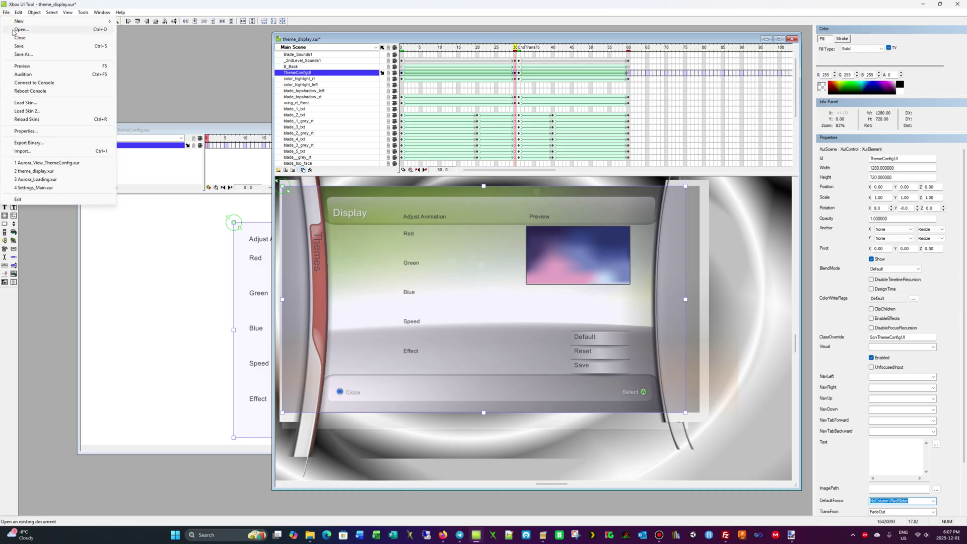
pyautogui.click(29, 144)
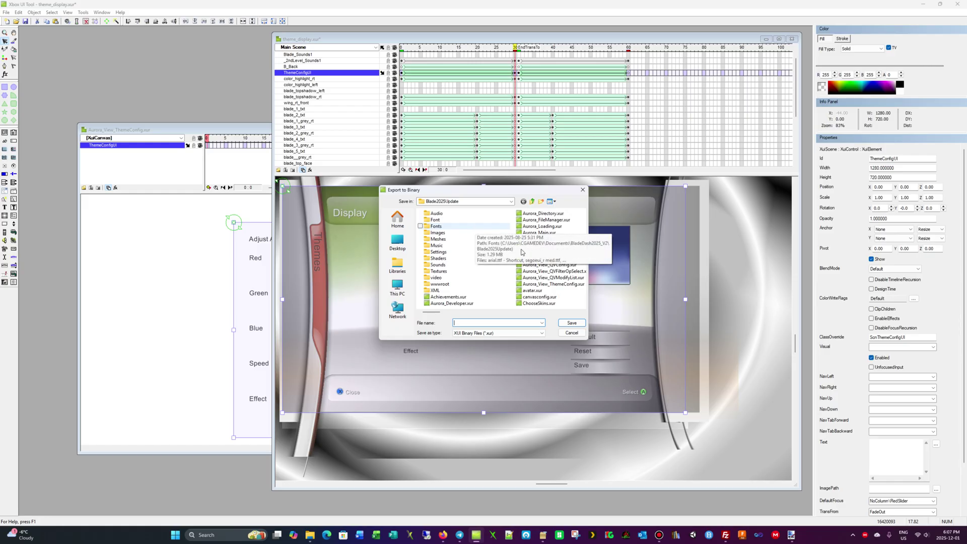
pyautogui.scroll(-1, 504, 241)
pyautogui.scroll(-1, 564, 240)
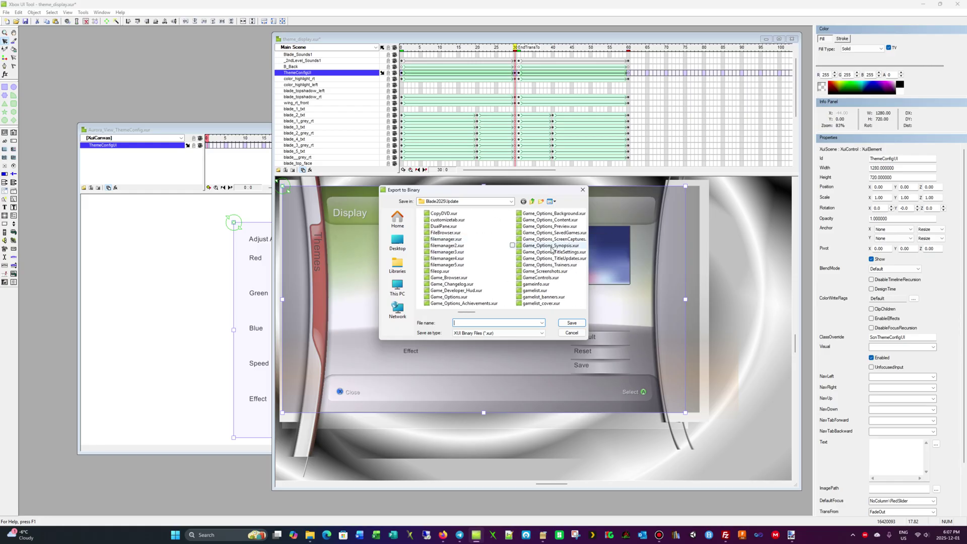
pyautogui.scroll(-1, 550, 252)
pyautogui.scroll(-1, 550, 252)
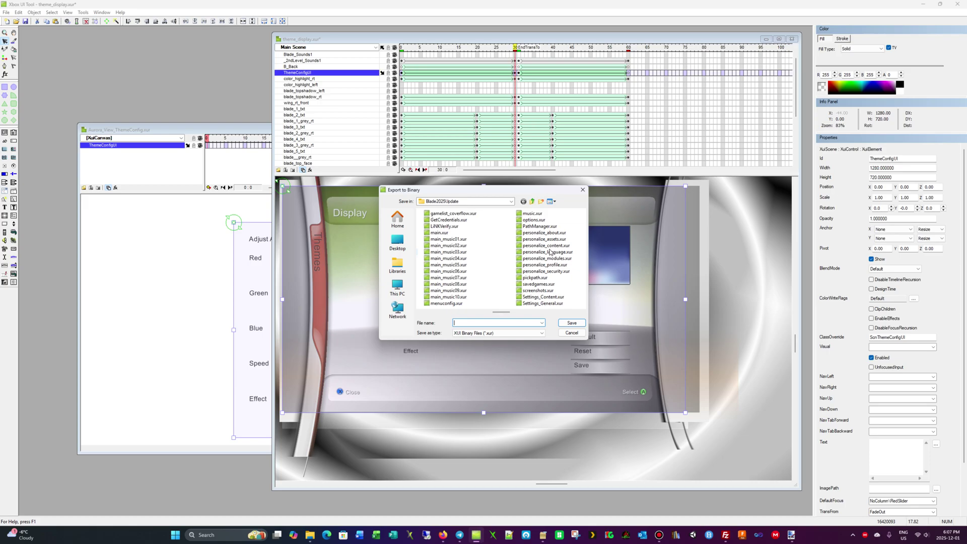
pyautogui.scroll(-1, 551, 252)
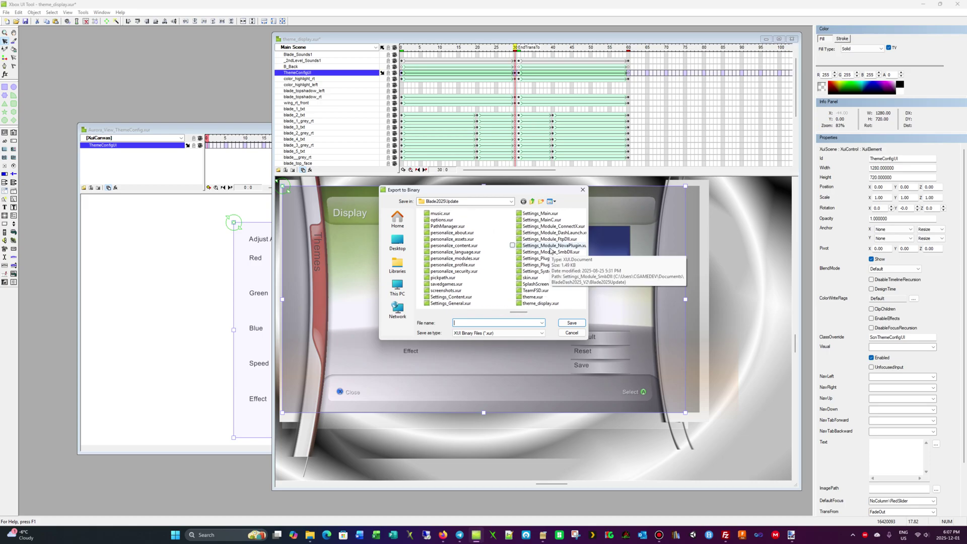
pyautogui.scroll(-1, 550, 261)
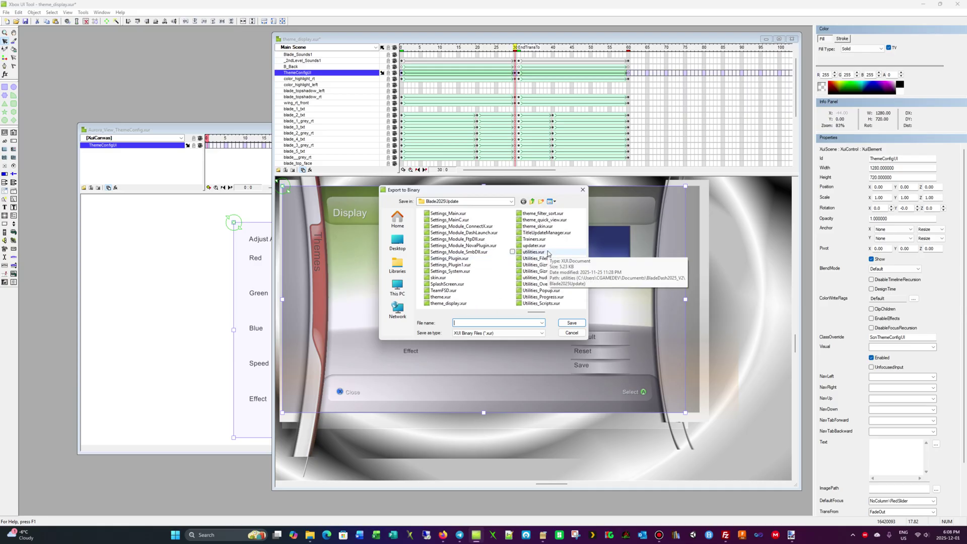
pyautogui.click(456, 303)
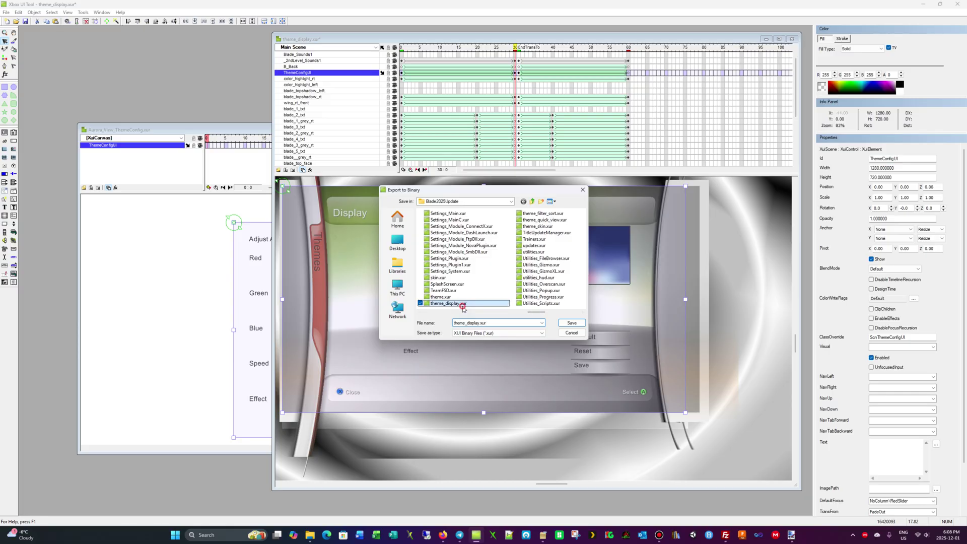
pyautogui.click(569, 323)
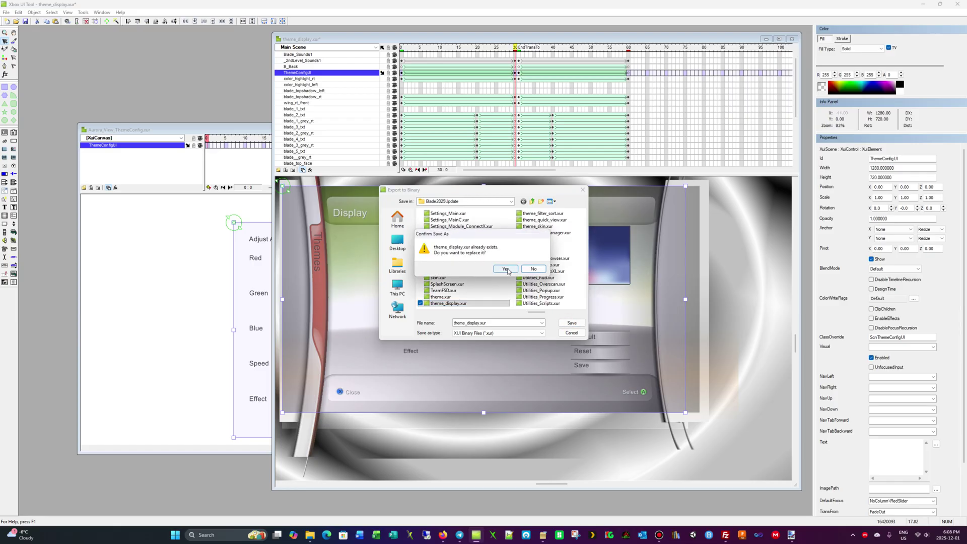
pyautogui.click(506, 271)
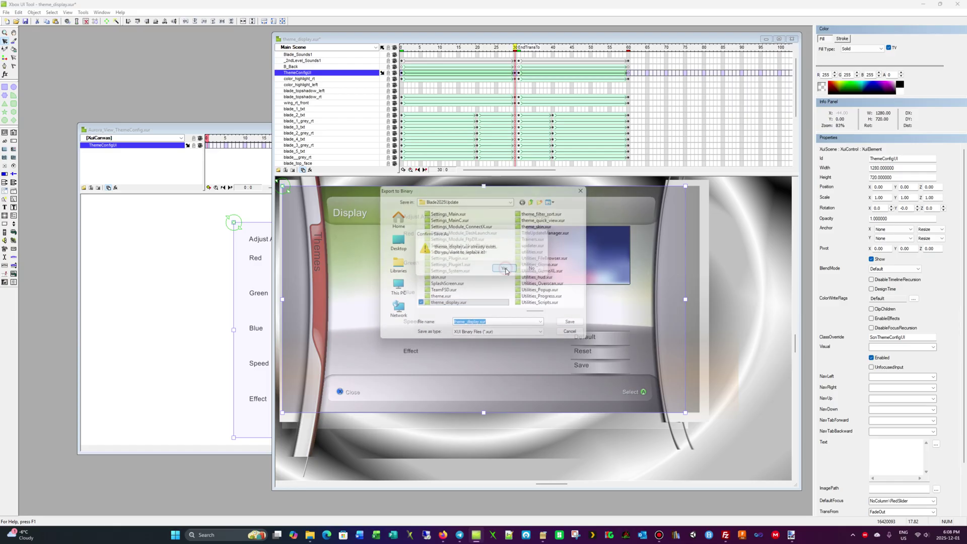
pyautogui.click(486, 292)
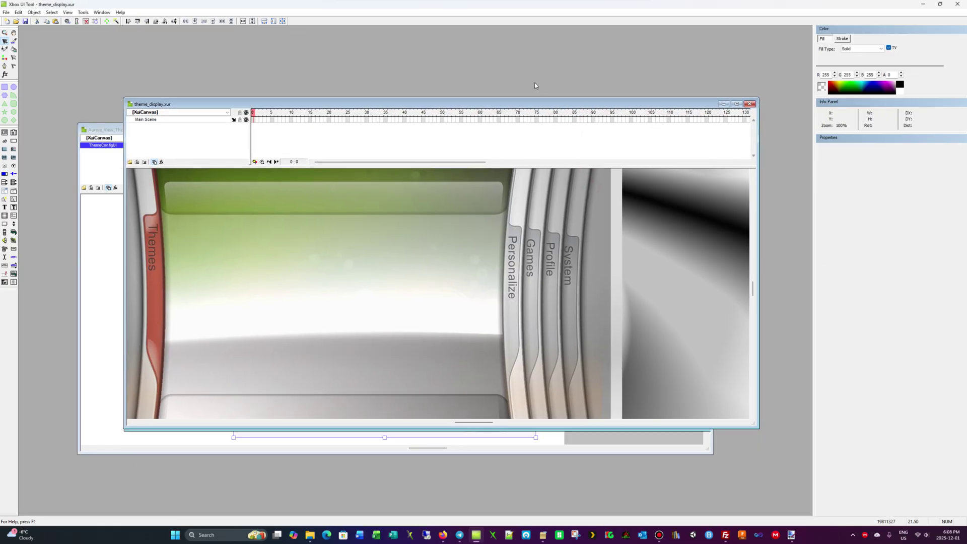
# Close the theme_display.xur and Aurora_View_ThemeConfig.xur documents
pyautogui.moveTo(535, 104); pyautogui.dragTo(532, 50)
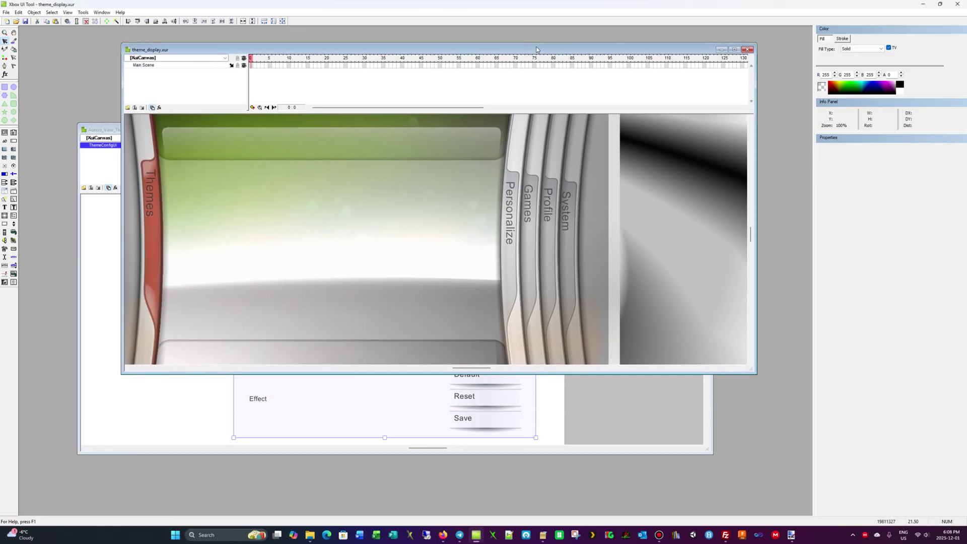
pyautogui.click(750, 49)
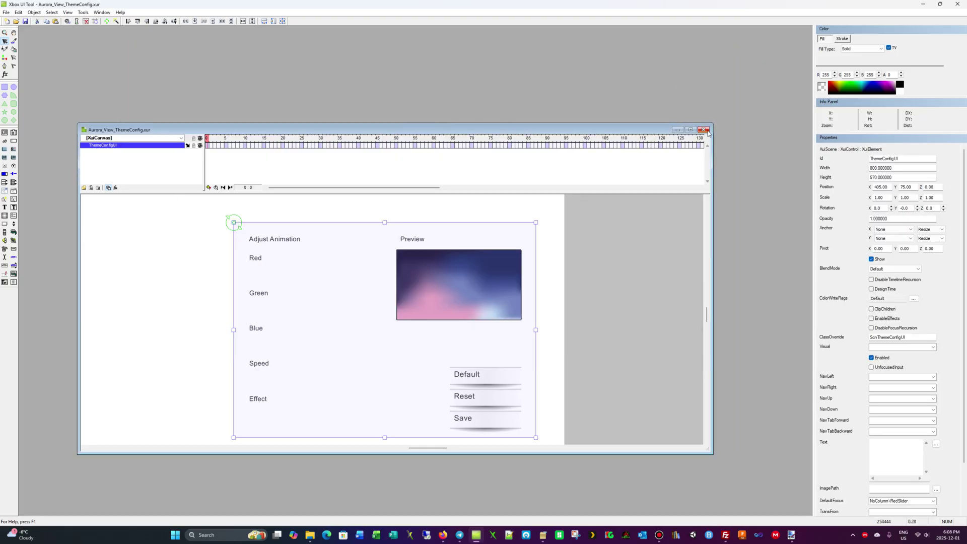
pyautogui.click(704, 129)
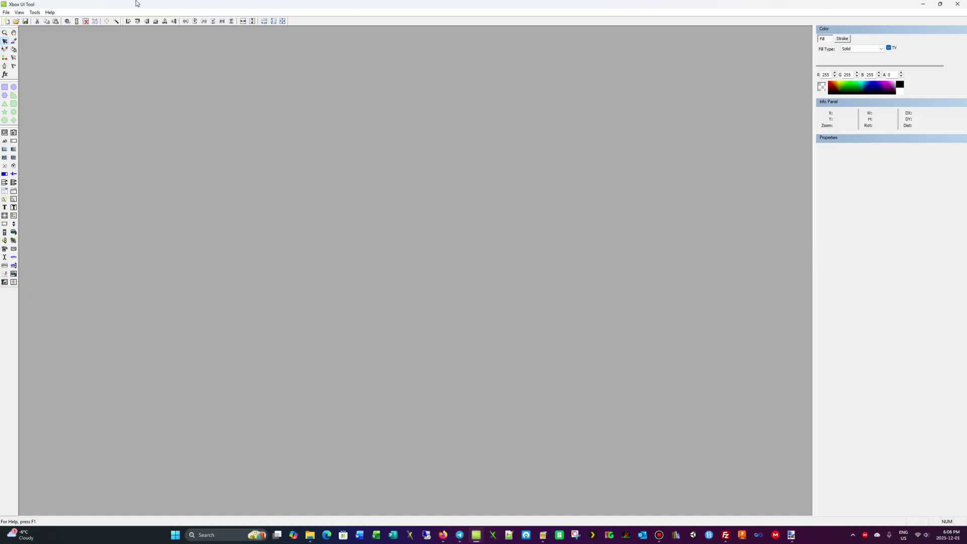
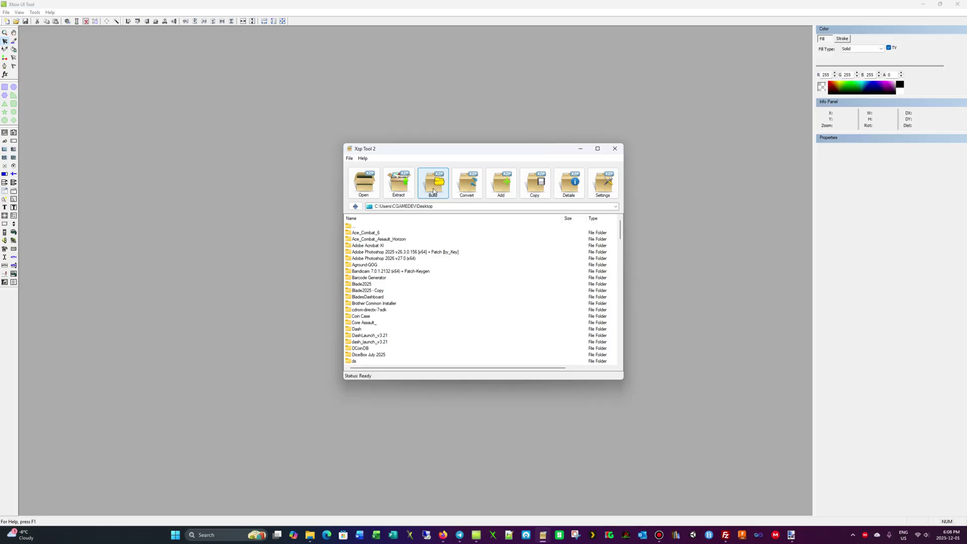
# Build the XZP archive from the Documents\BladeDash2025_V2\Blade2025Update folder, overwriting the existing file, and minimize Xzp Tool
pyautogui.click(437, 191)
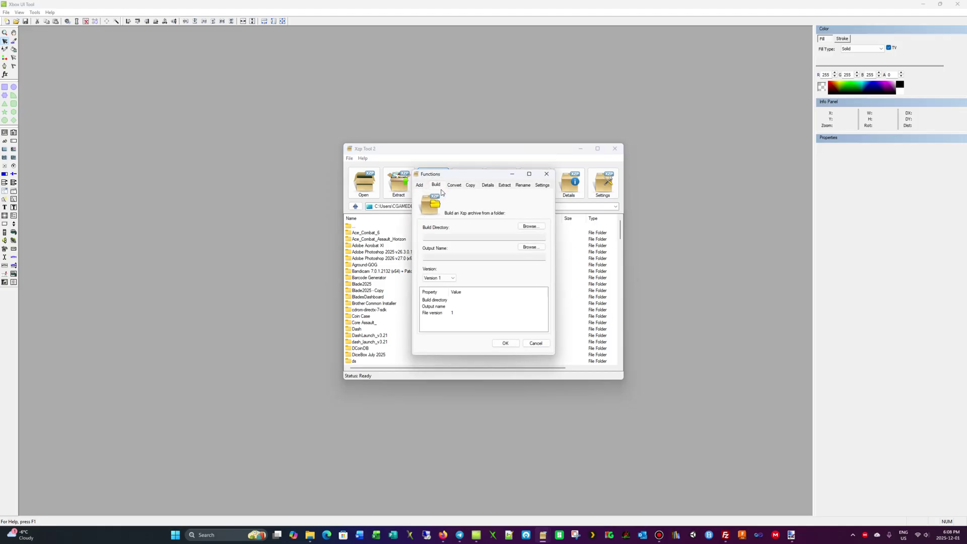
pyautogui.click(532, 228)
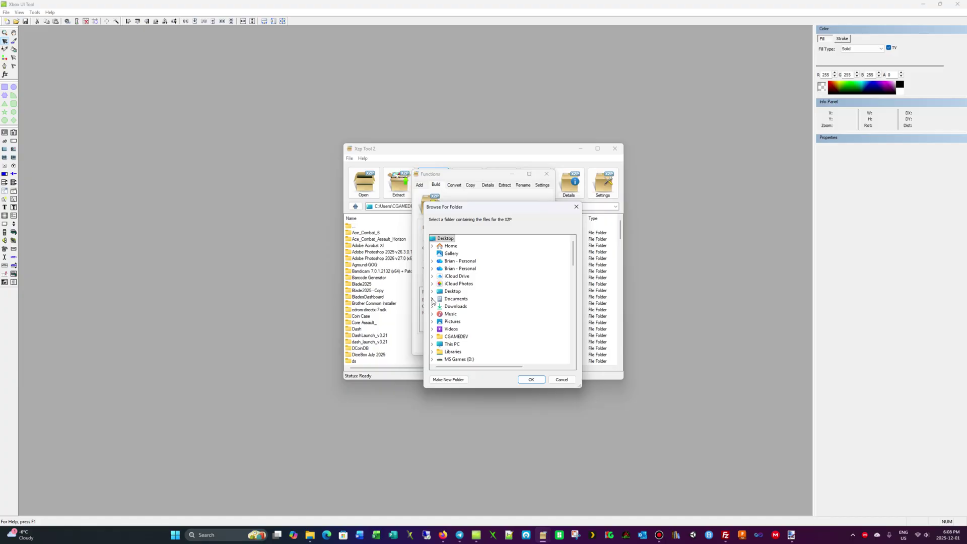
pyautogui.click(432, 300)
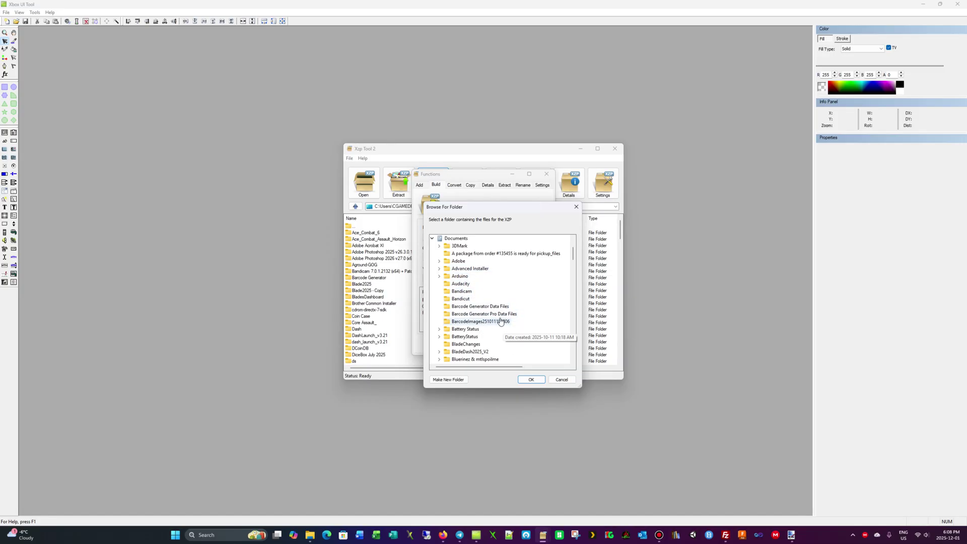
pyautogui.click(471, 351)
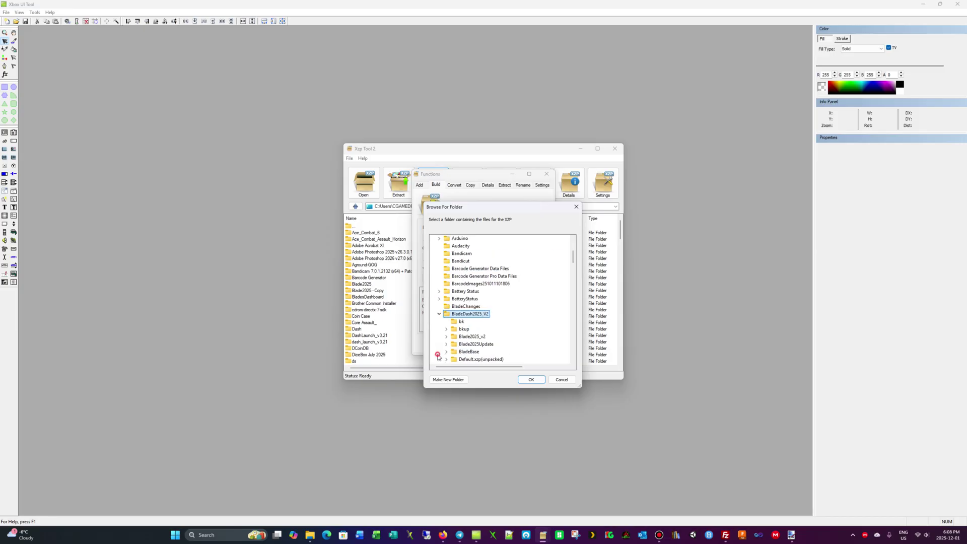
pyautogui.click(477, 344)
pyautogui.click(528, 380)
pyautogui.click(505, 343)
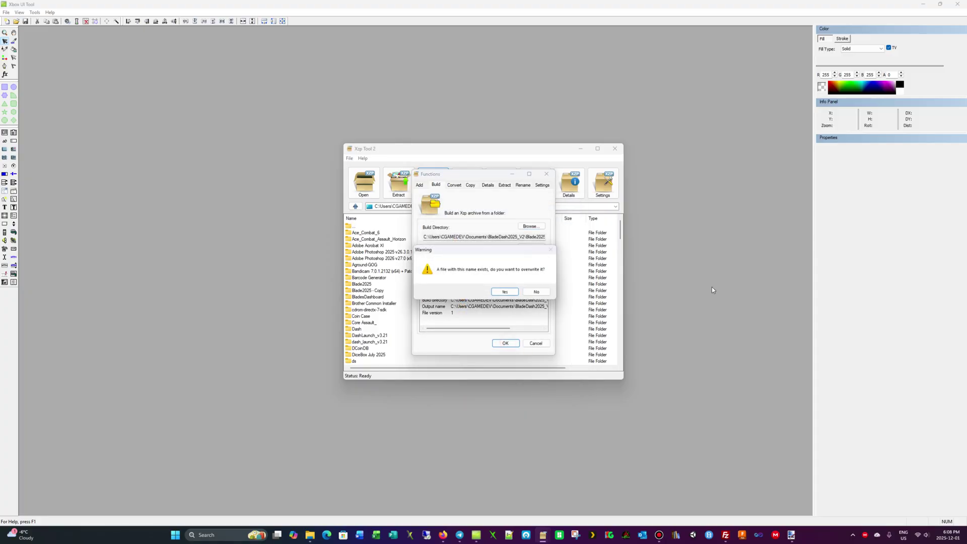
pyautogui.click(494, 294)
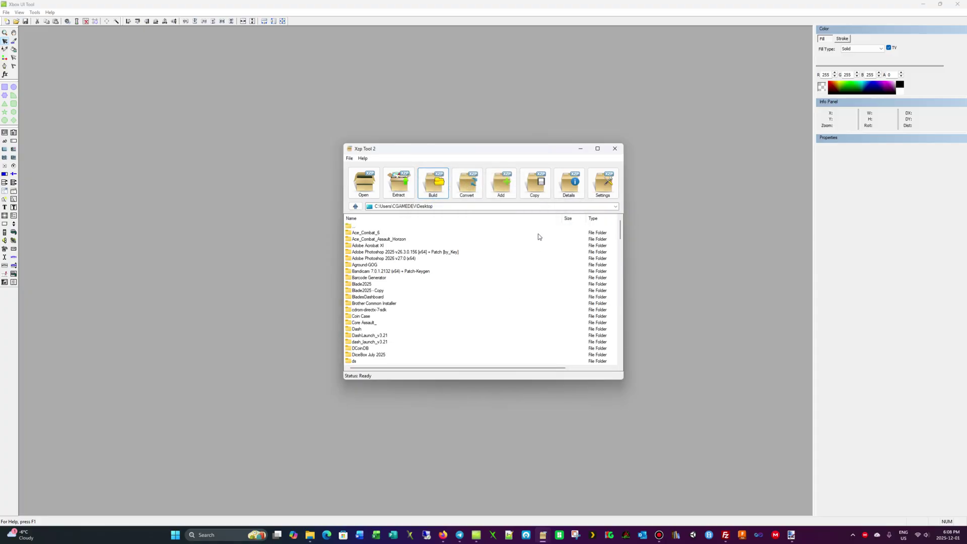
pyautogui.click(581, 149)
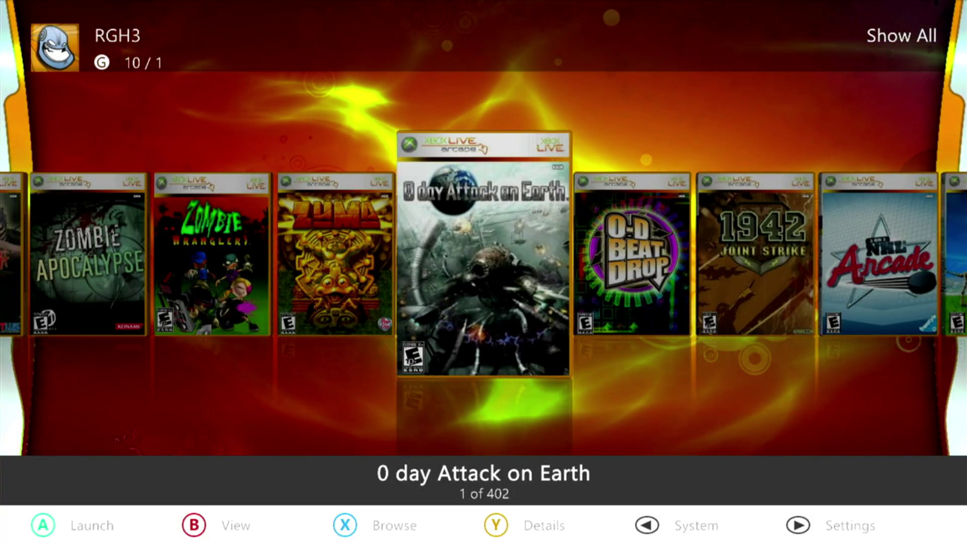
# In the Aurora dashboard on the Xbox 360, open the File Manager and browse to Hdd1\Apps
pyautogui.press('Escape')
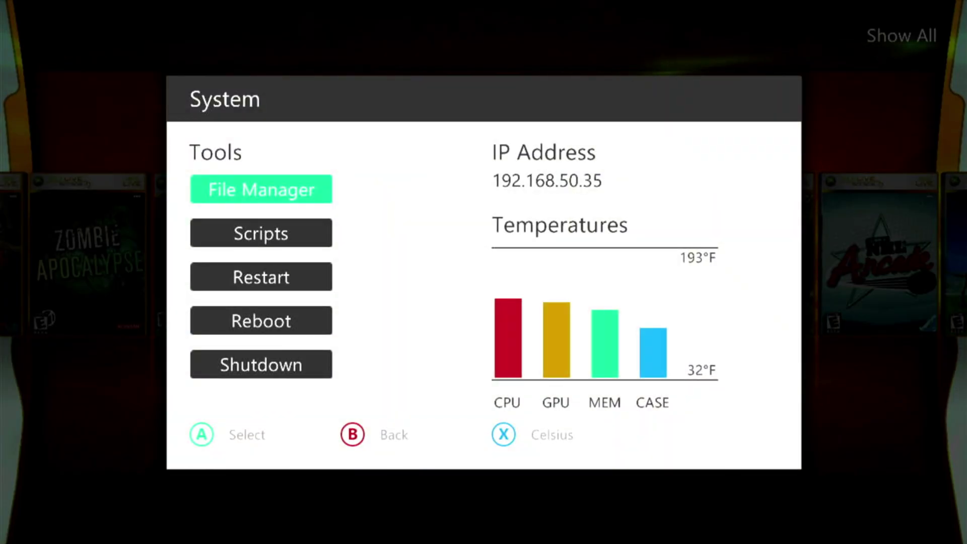
pyautogui.press('Return')
pyautogui.press('Down')
pyautogui.press('Down')
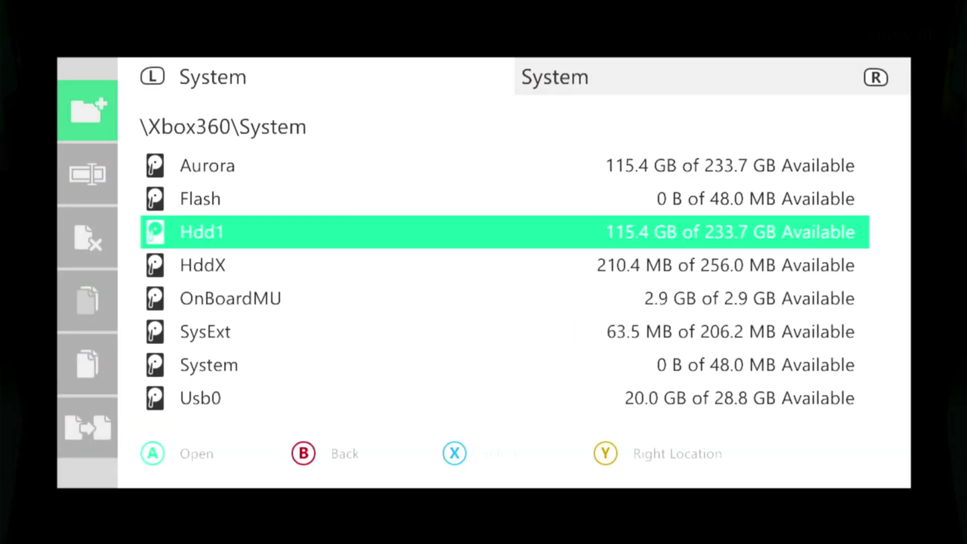
pyautogui.press('Return')
pyautogui.press('Return')
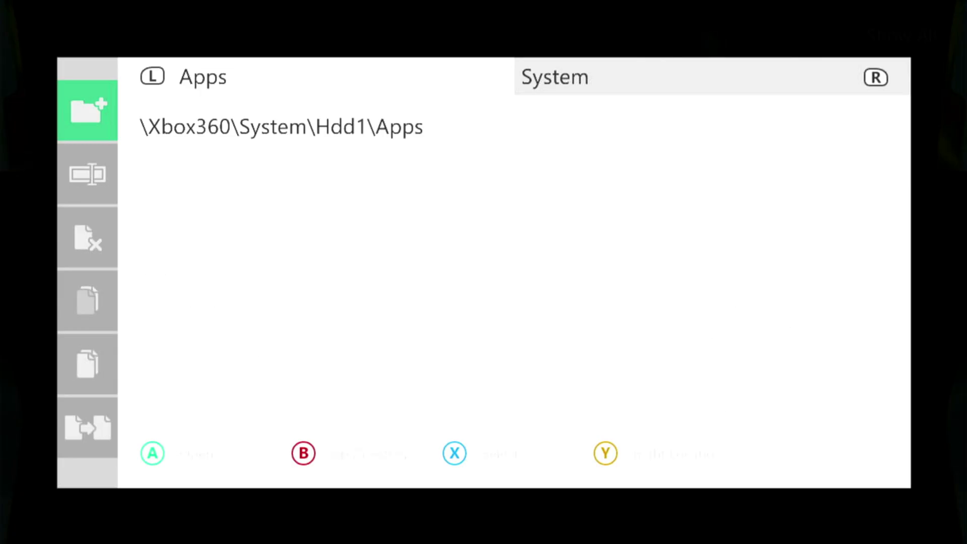
# Browse to the Aurora\Skins folder and locate Blade2025Update.xzp
pyautogui.press('Return')
pyautogui.press('Down')
pyautogui.press('Down')
pyautogui.press('Down')
pyautogui.press('Return')
pyautogui.press('Down')
pyautogui.press('Down')
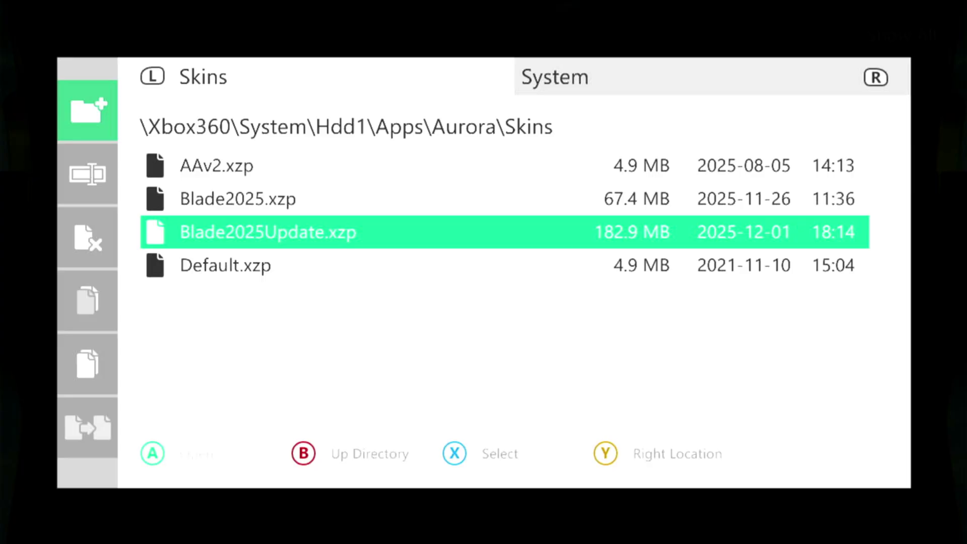
# Go back to the Aurora folder and examine the layout files in Media\Layouts
pyautogui.press('BackSpace')
pyautogui.press('Up')
pyautogui.press('Up')
pyautogui.press('Up')
pyautogui.press('Down')
pyautogui.press('Return')
pyautogui.press('Down')
pyautogui.press('Down')
pyautogui.press('Down')
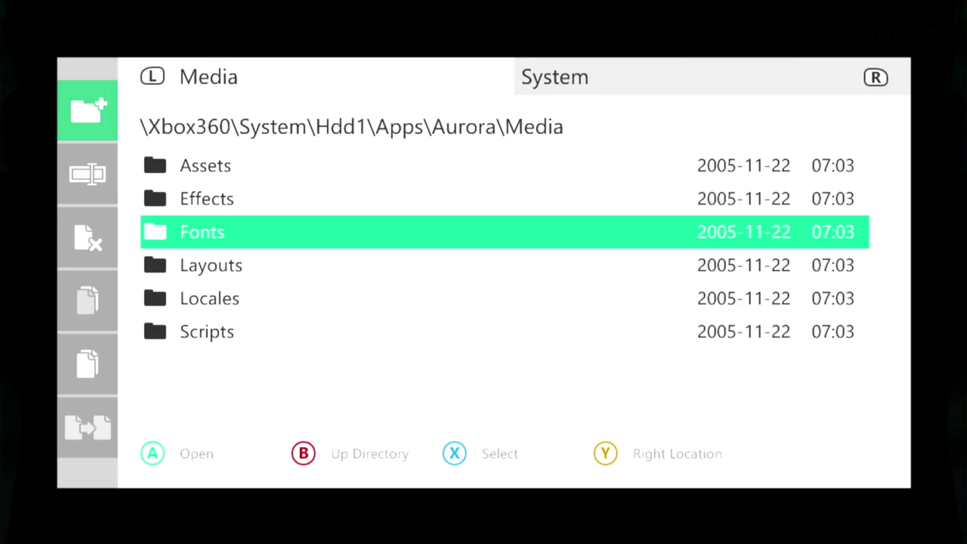
pyautogui.press('Return')
pyautogui.press('Down')
pyautogui.press('Down')
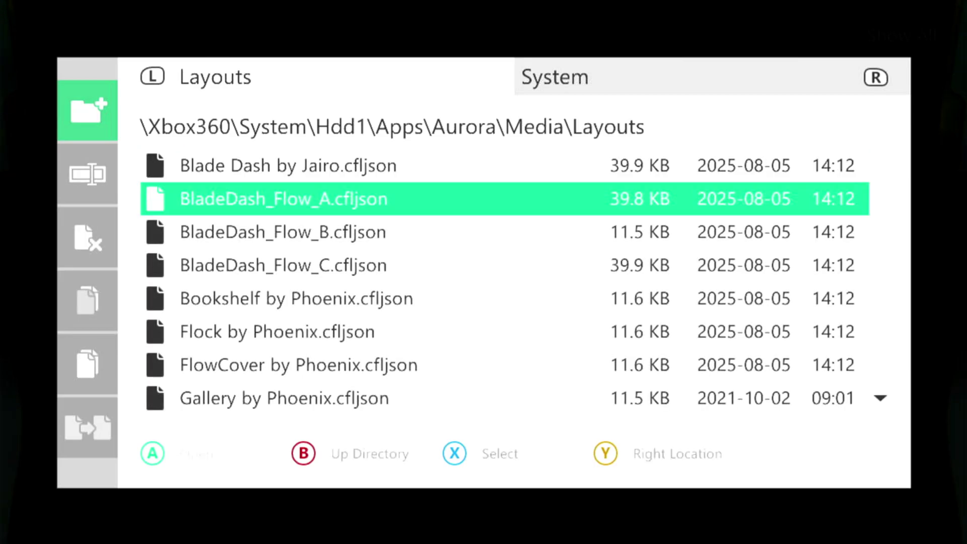
# Return to the Aurora folder and examine the subfolders of its User folder
pyautogui.press('Up')
pyautogui.press('Up')
pyautogui.press('BackSpace')
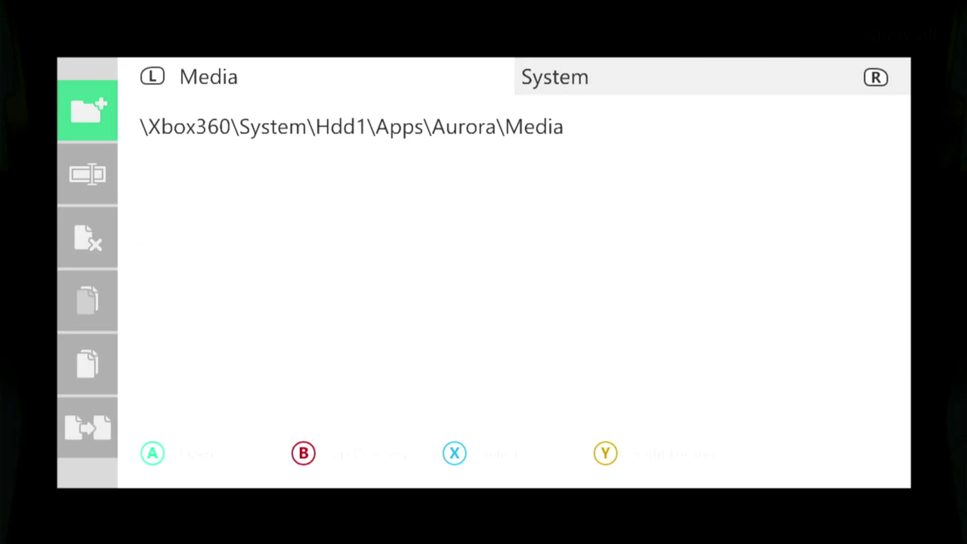
pyautogui.press('BackSpace')
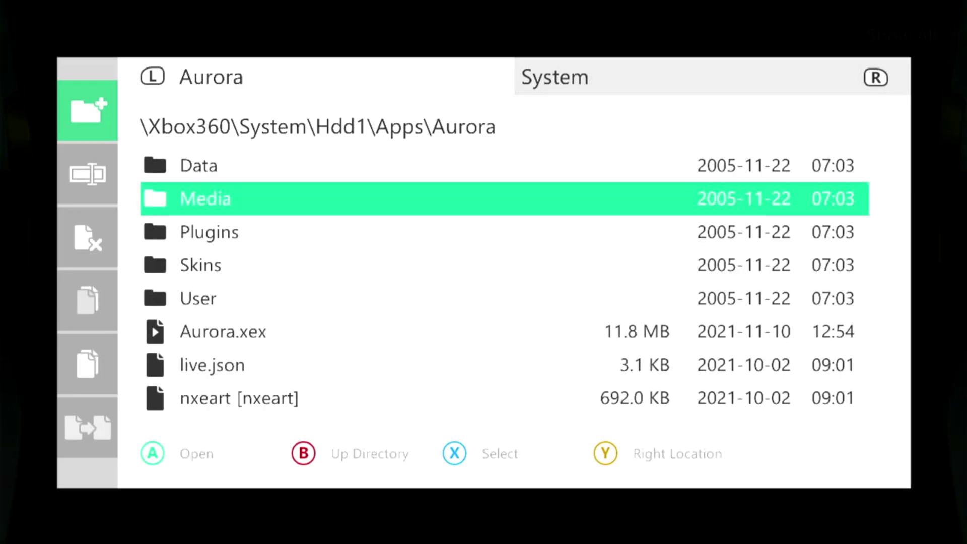
pyautogui.press('Down')
pyautogui.press('Down')
pyautogui.press('Down')
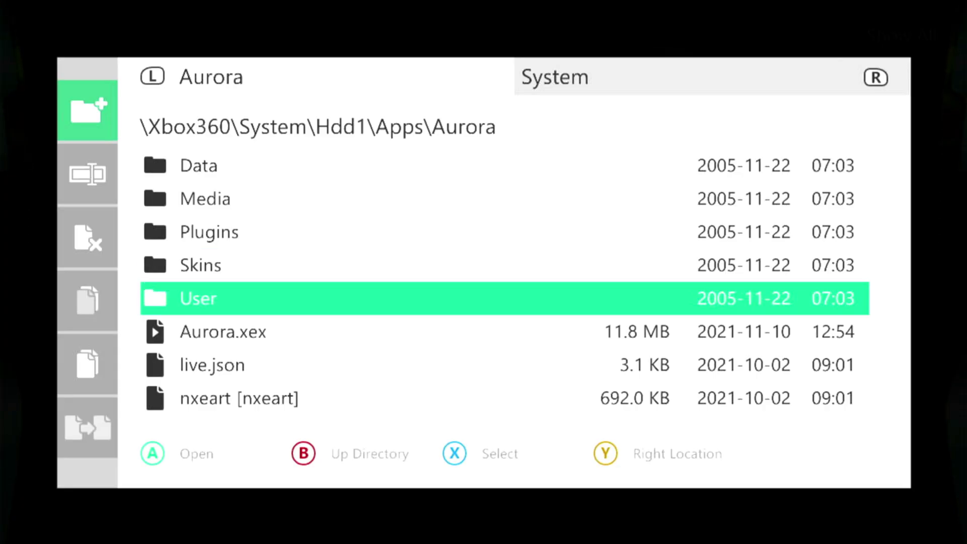
pyautogui.press('Return')
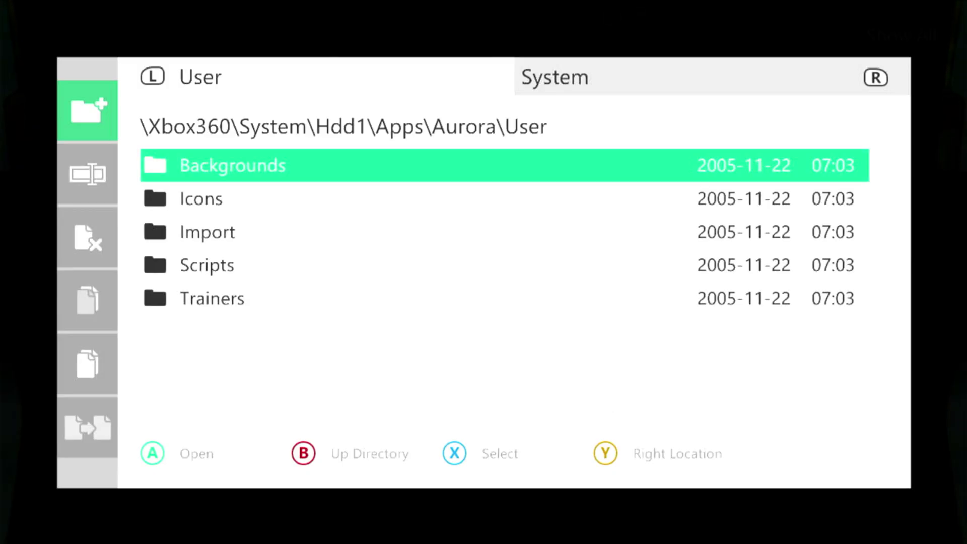
pyautogui.press('Down')
pyautogui.press('Down')
# Reopen the Aurora\Skins folder and review the skin archive files in it
pyautogui.press('BackSpace')
pyautogui.press('Up')
pyautogui.press('Return')
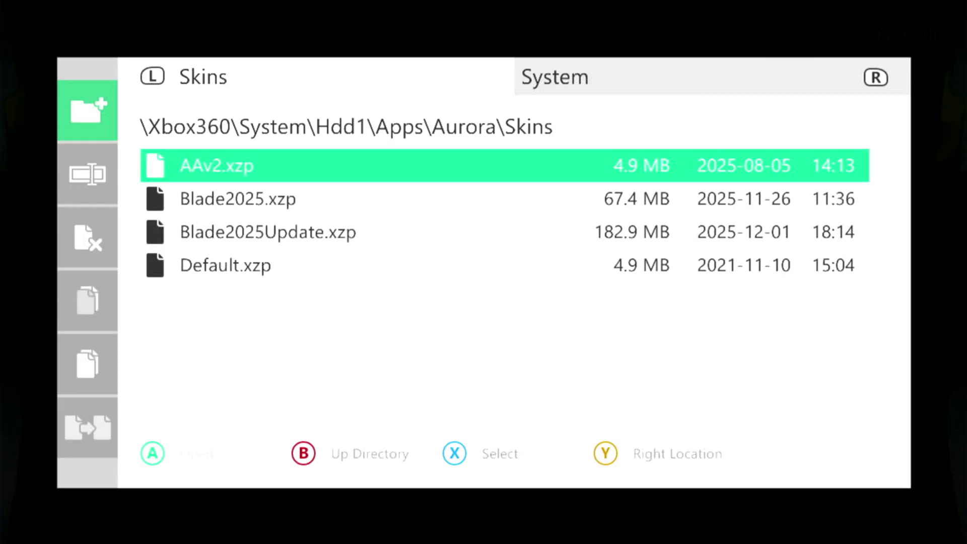
pyautogui.press('Down')
pyautogui.press('Down')
pyautogui.press('Down')
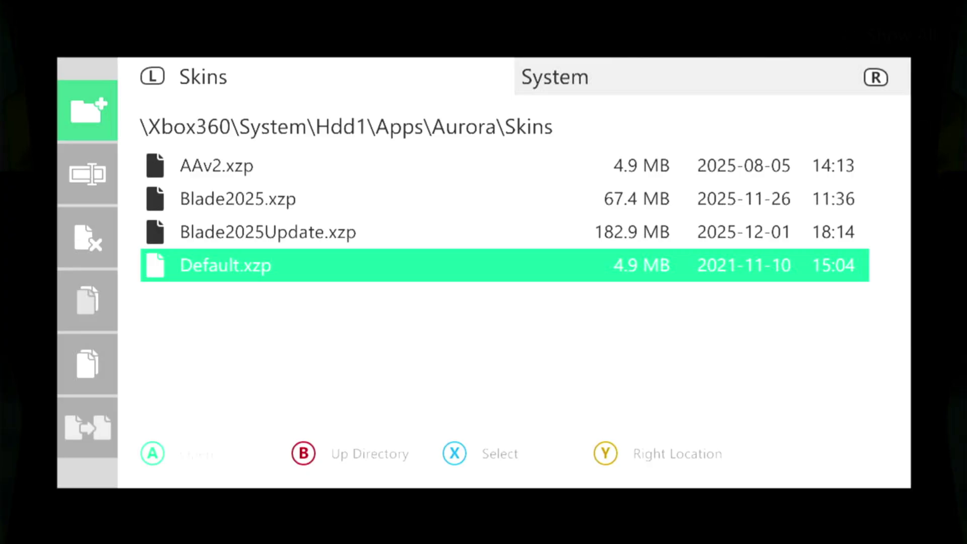
pyautogui.press('Up')
pyautogui.press('Up')
pyautogui.press('Up')
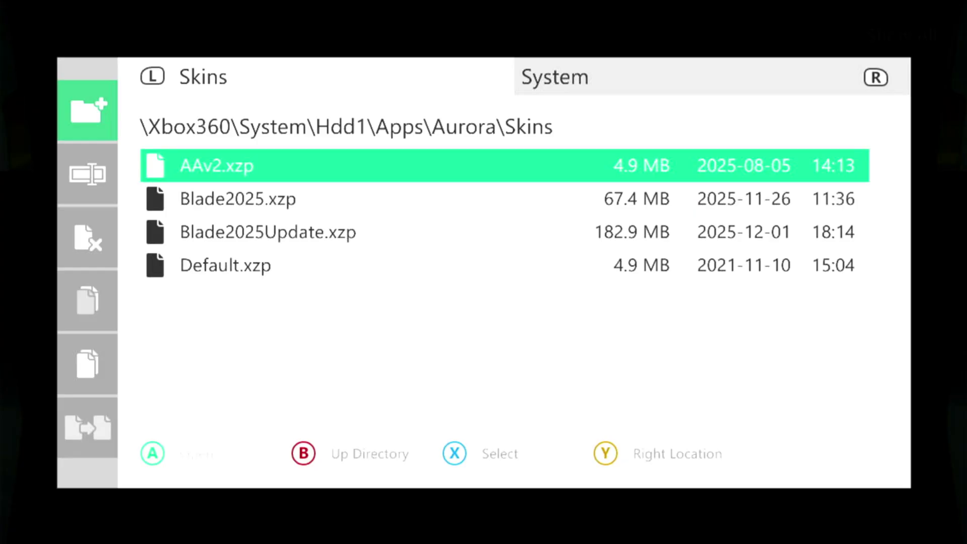
# Return to the Aurora folder and review its remaining folders and files
pyautogui.press('BackSpace')
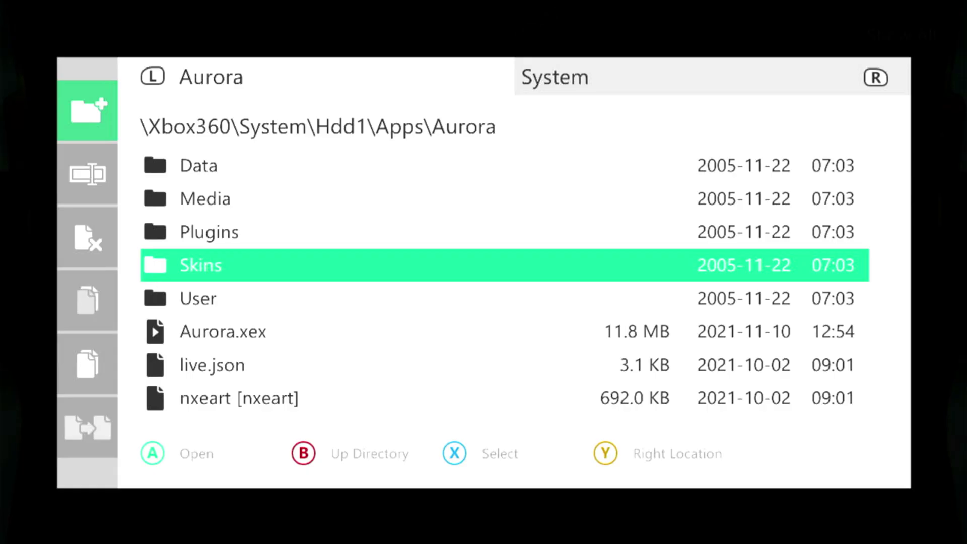
pyautogui.press('Down')
pyautogui.press('Down')
pyautogui.press('Down')
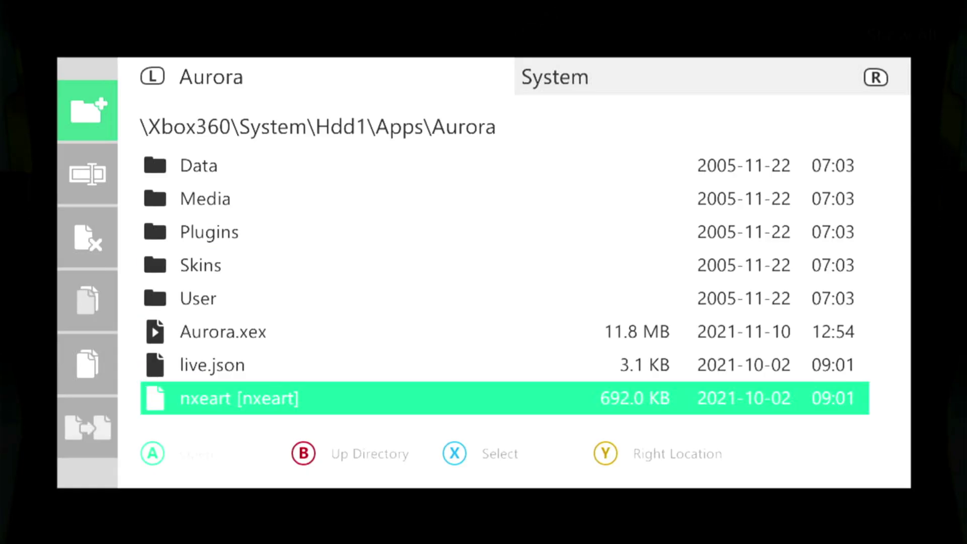
pyautogui.press('Up')
pyautogui.press('Up')
pyautogui.press('Up')
# Move up to the Apps folder and look through the installed application folders
pyautogui.press('BackSpace')
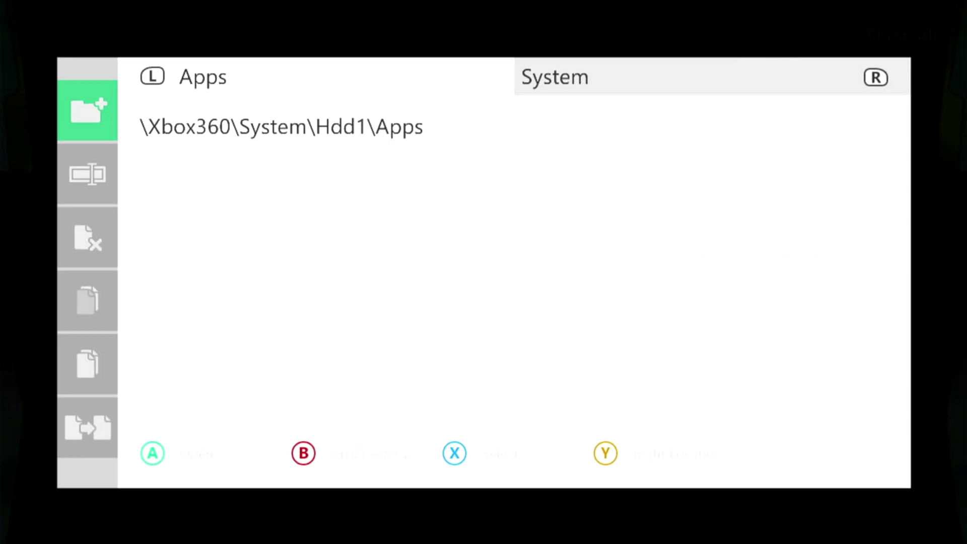
pyautogui.press('Down')
pyautogui.press('Down')
pyautogui.press('Down')
pyautogui.press('Down')
pyautogui.press('Down')
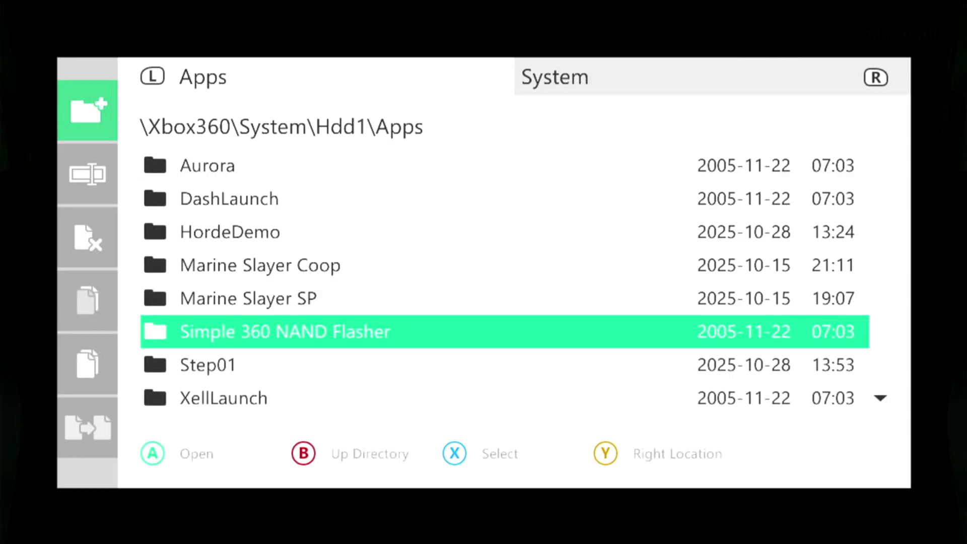
# Move up to the root of Hdd1 and examine its folders and files
pyautogui.press('BackSpace')
pyautogui.press('Down')
pyautogui.press('Down')
pyautogui.press('Down')
pyautogui.press('Down')
pyautogui.press('Down')
pyautogui.press('Down')
pyautogui.press('Down')
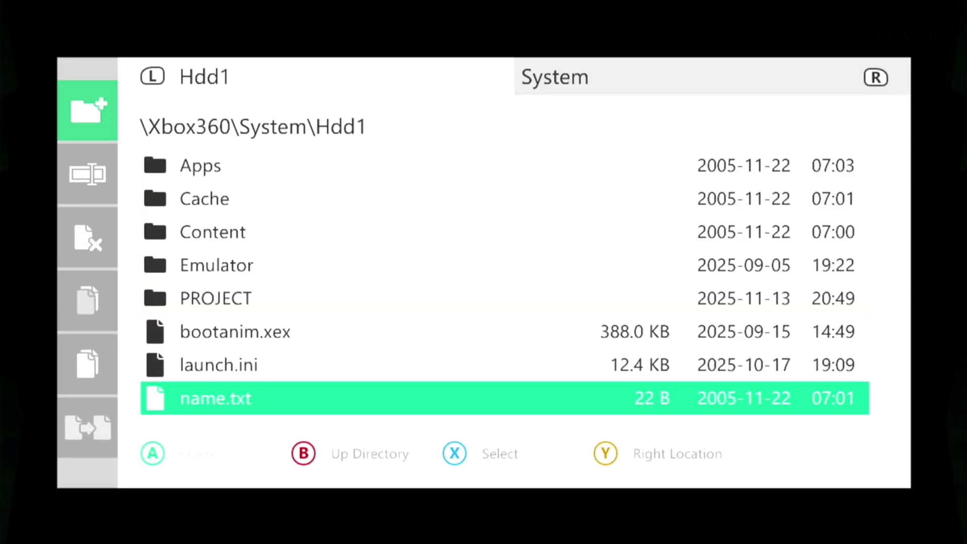
pyautogui.press('Up')
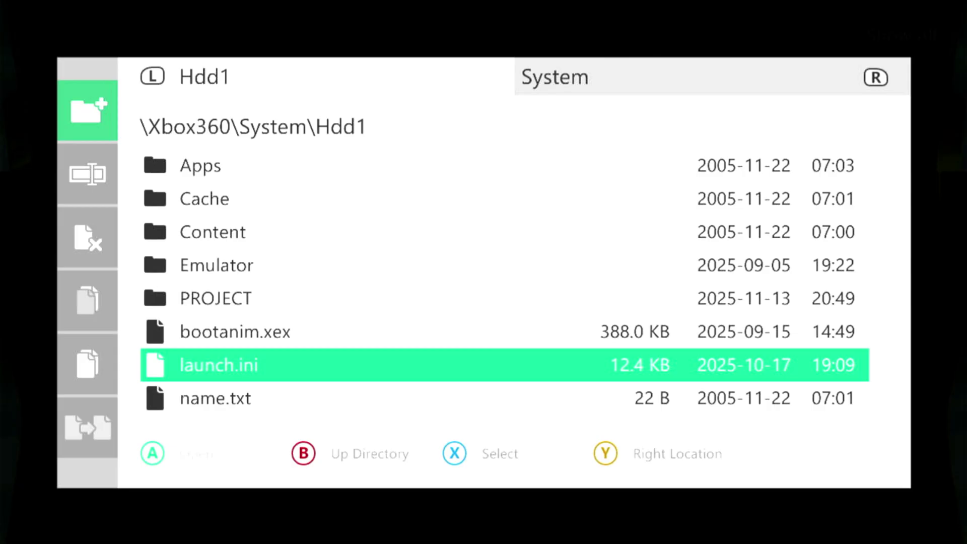
# Review the list of storage devices, then exit the File Manager and the System dialog
pyautogui.press('BackSpace')
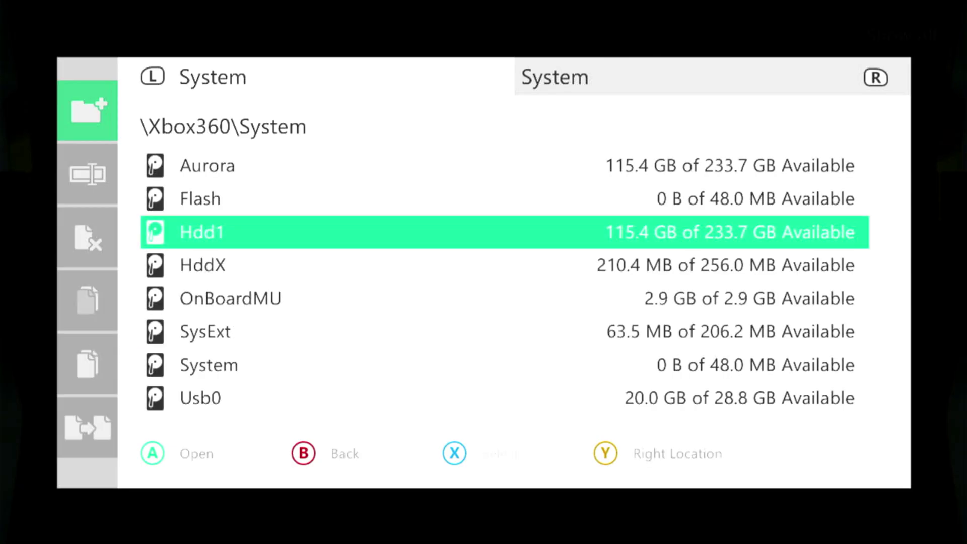
pyautogui.press('Down')
pyautogui.press('Down')
pyautogui.press('Down')
pyautogui.press('Down')
pyautogui.press('Down')
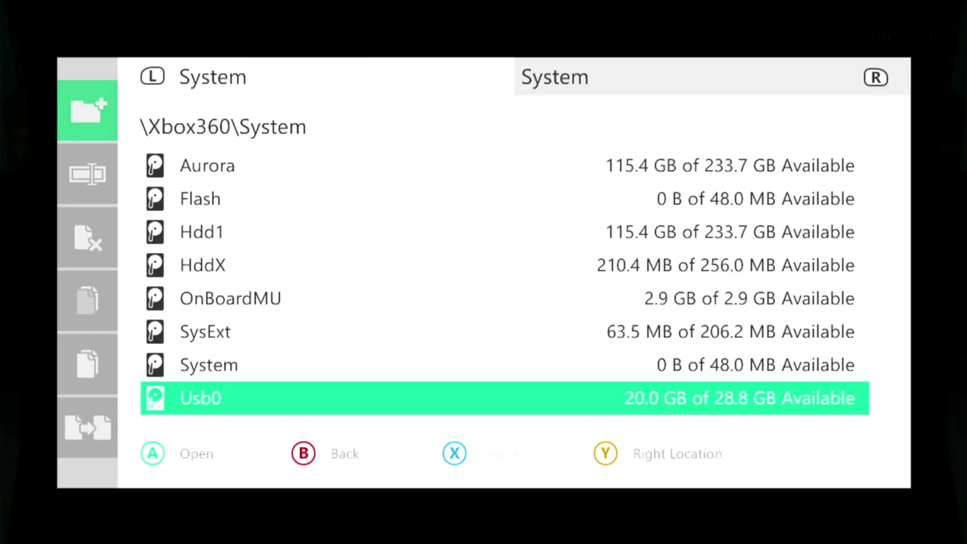
pyautogui.press('Up')
pyautogui.press('Up')
pyautogui.press('Up')
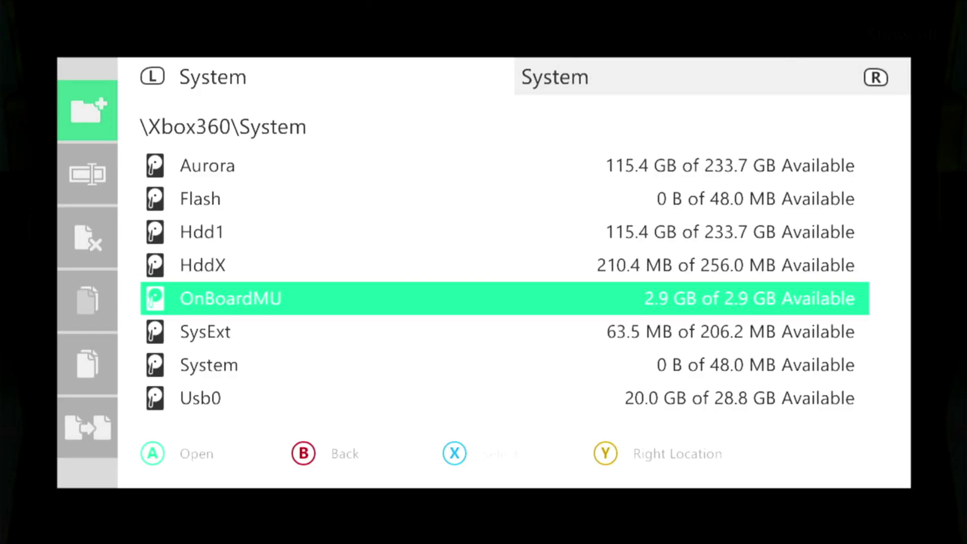
pyautogui.press('Escape')
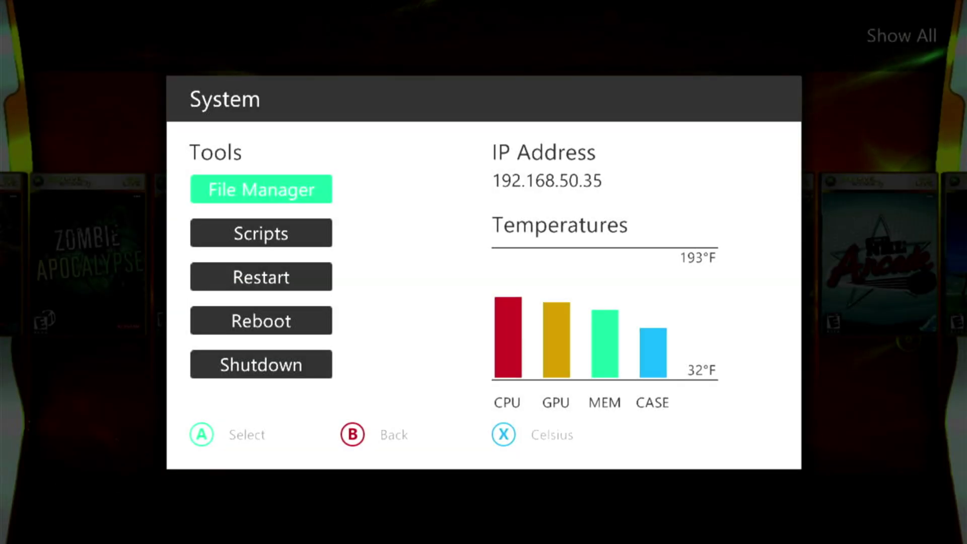
pyautogui.press('Escape')
# Open the dashboard's skin settings and change the skin to BladeDash_V2
pyautogui.press('Return')
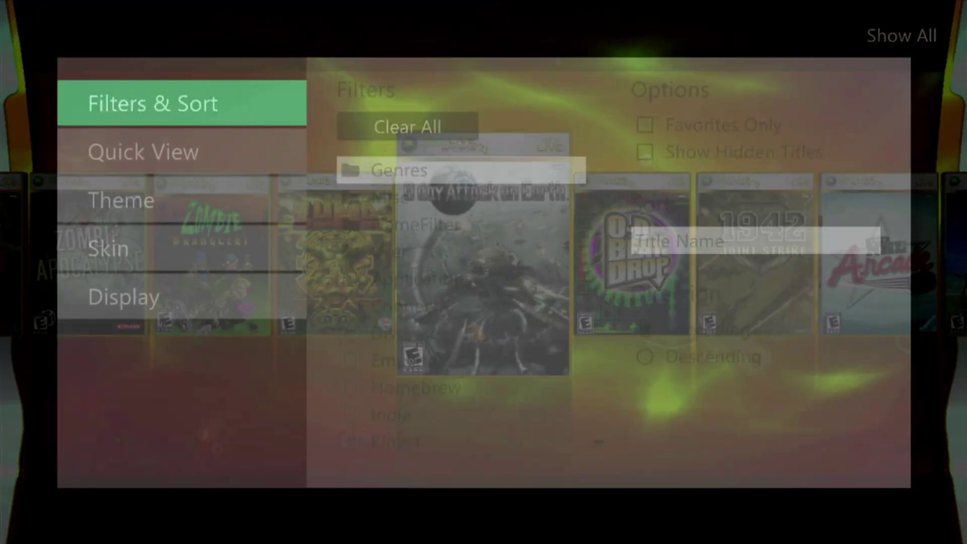
pyautogui.press('Down')
pyautogui.press('Down')
pyautogui.press('Down')
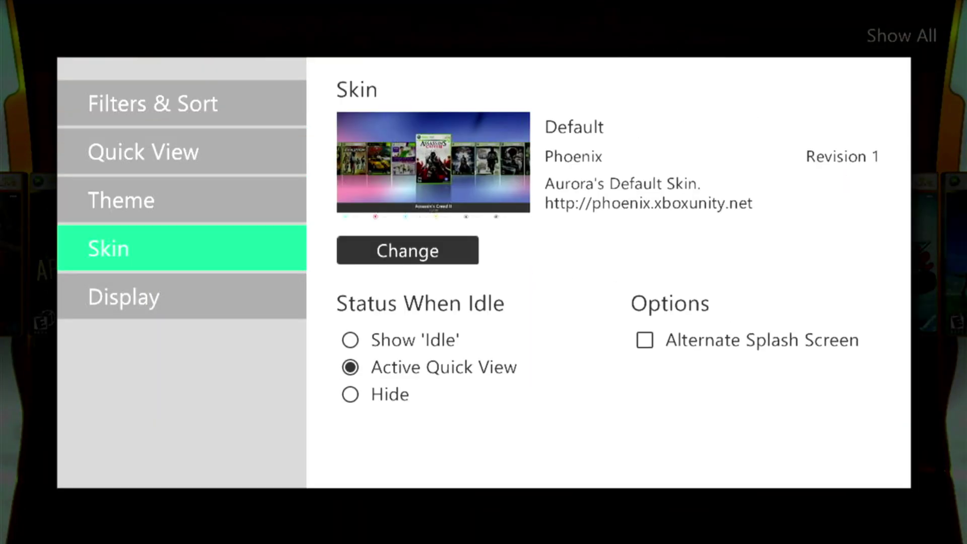
pyautogui.press('Right')
pyautogui.press('Return')
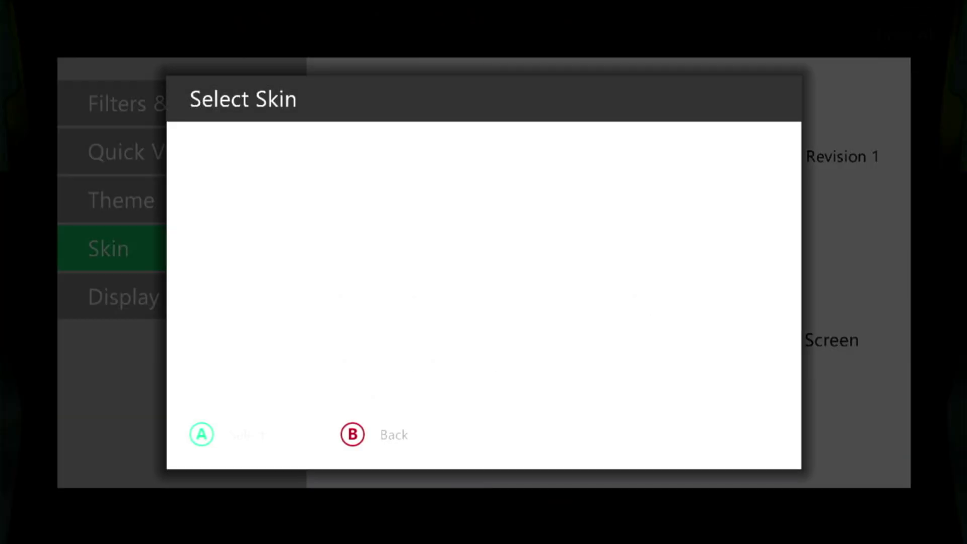
pyautogui.press('Down')
pyautogui.press('Down')
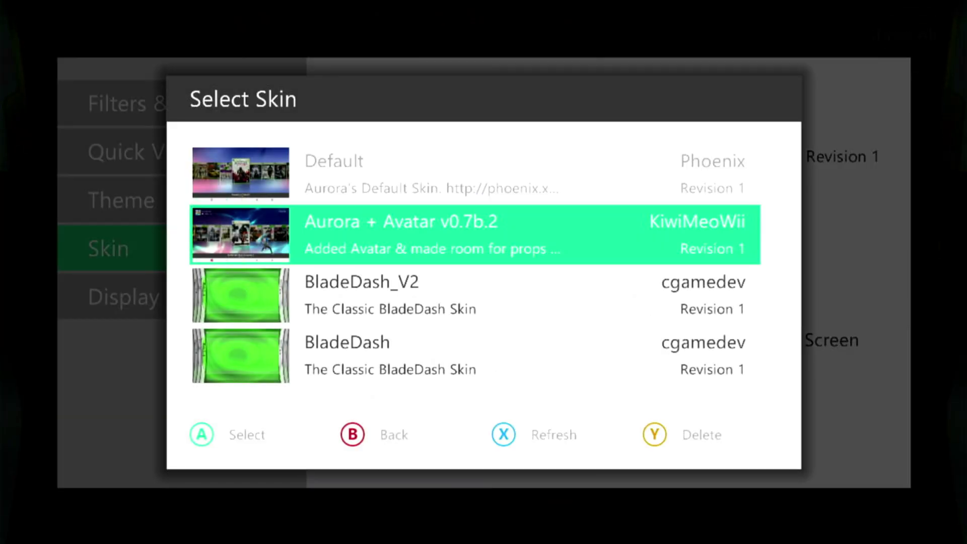
pyautogui.press('Return')
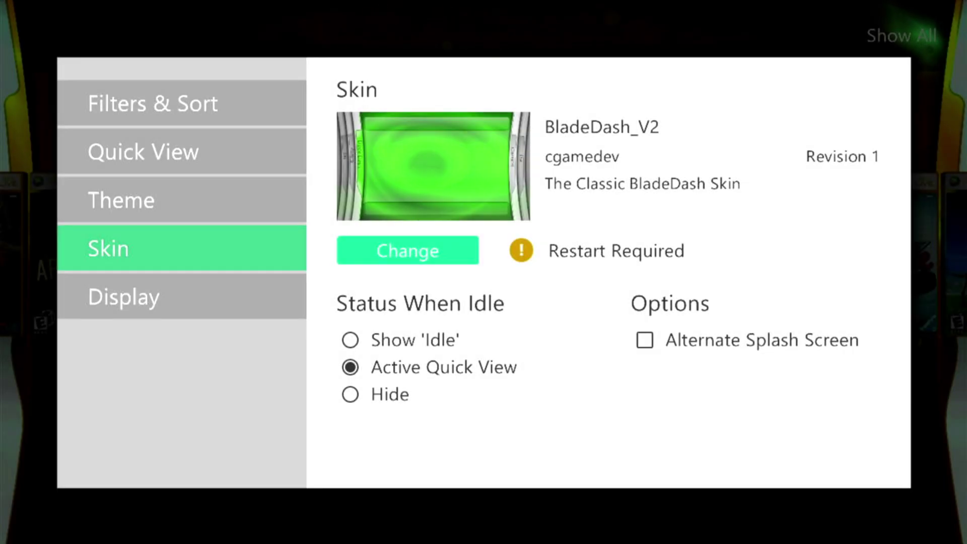
# Leave the settings and restart the dashboard from the System dialog to apply the BladeDash_V2 skin
pyautogui.press('Escape')
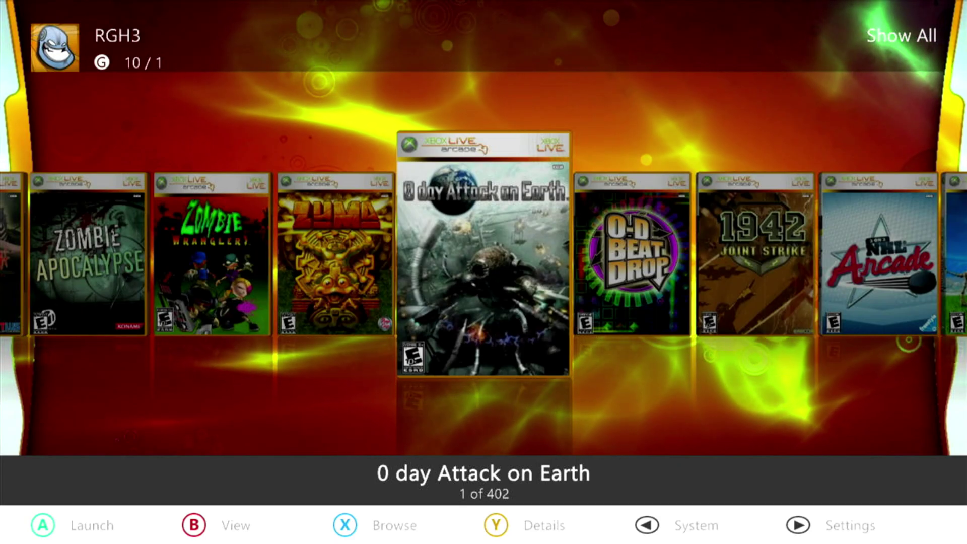
pyautogui.press('BackSpace')
pyautogui.press('Down')
pyautogui.press('Down')
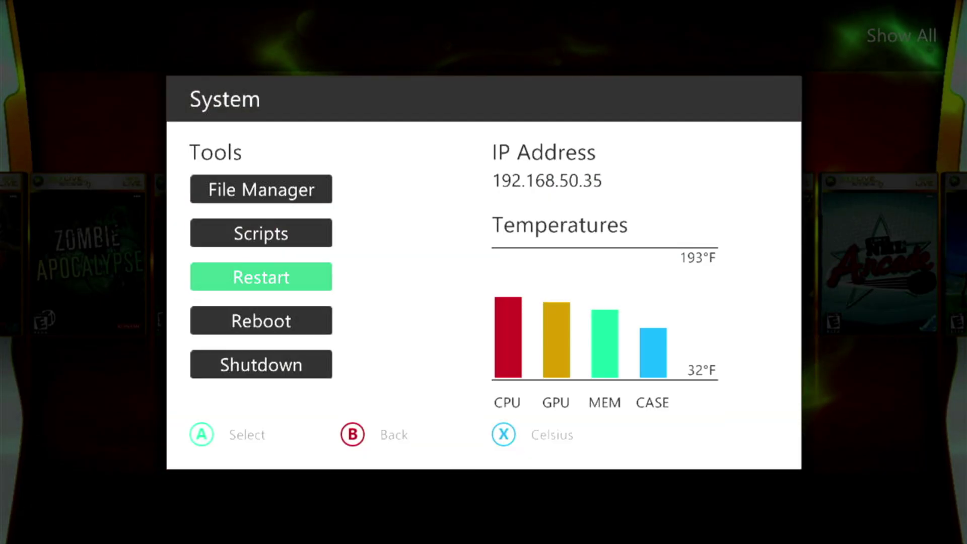
pyautogui.press('Return')
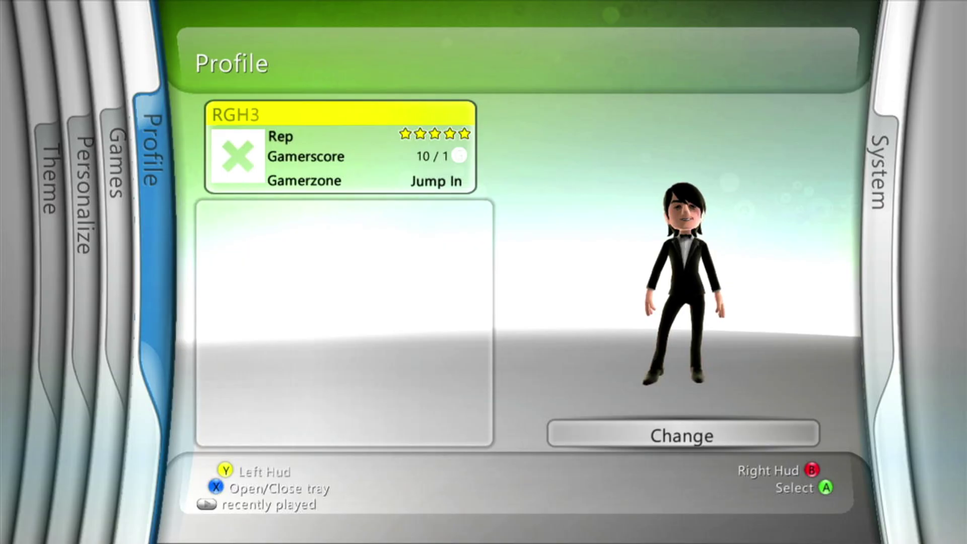
# Examine the entries of the System blade and view its File Manager page
pyautogui.press('Right')
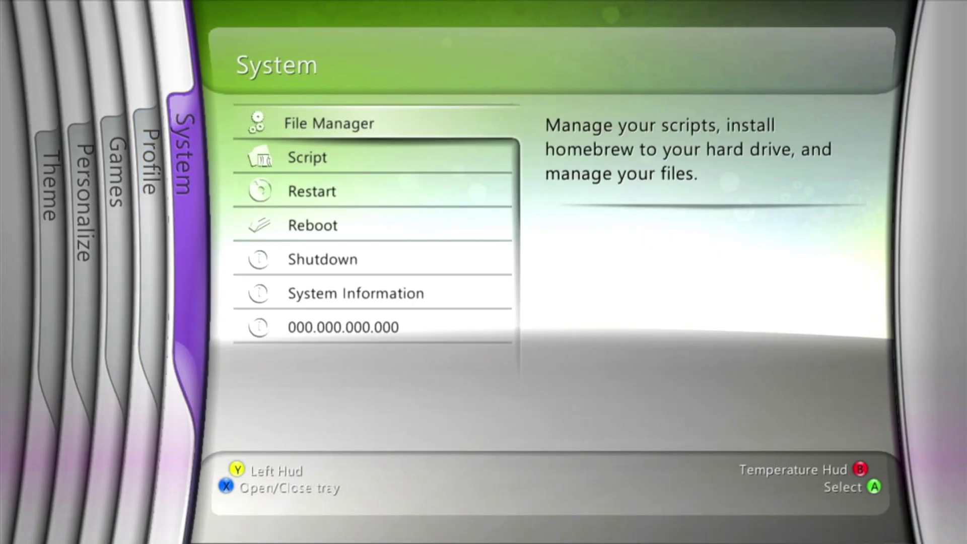
pyautogui.press('Down')
pyautogui.press('Down')
pyautogui.press('Down')
pyautogui.press('Down')
pyautogui.press('Down')
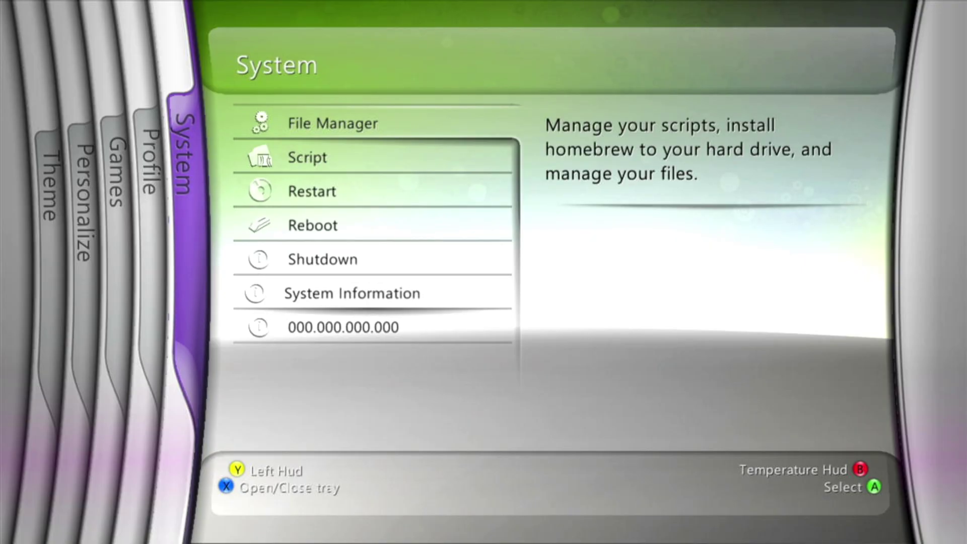
pyautogui.press('Down')
pyautogui.press('Down')
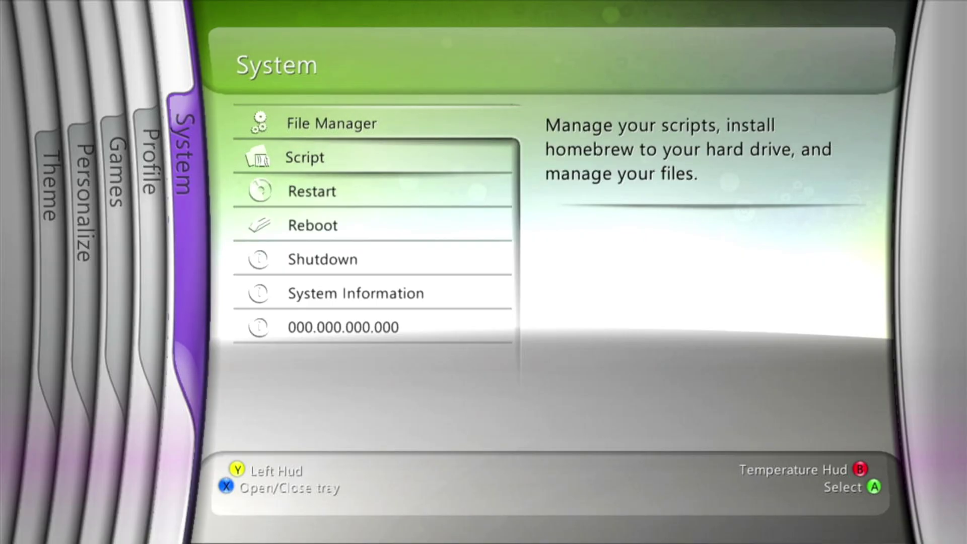
pyautogui.press('Return')
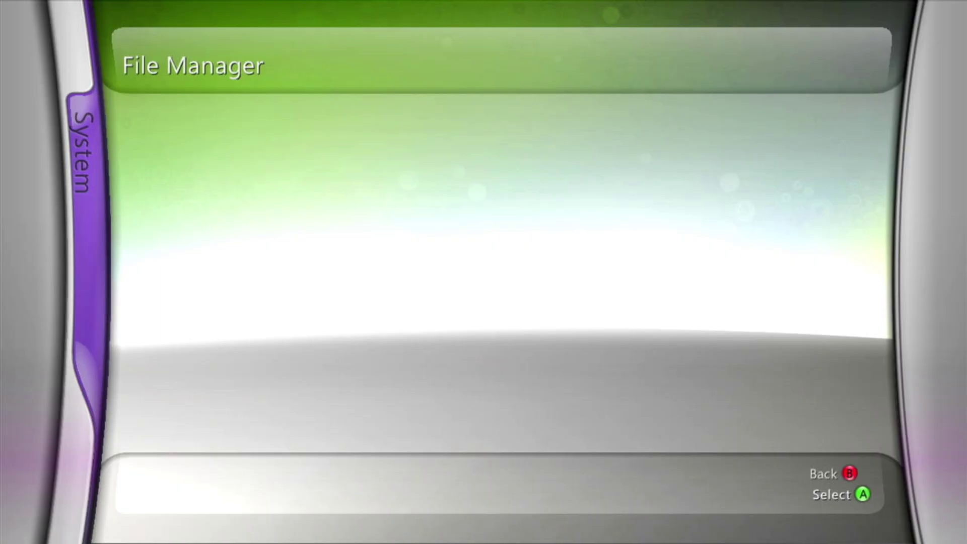
pyautogui.press('Escape')
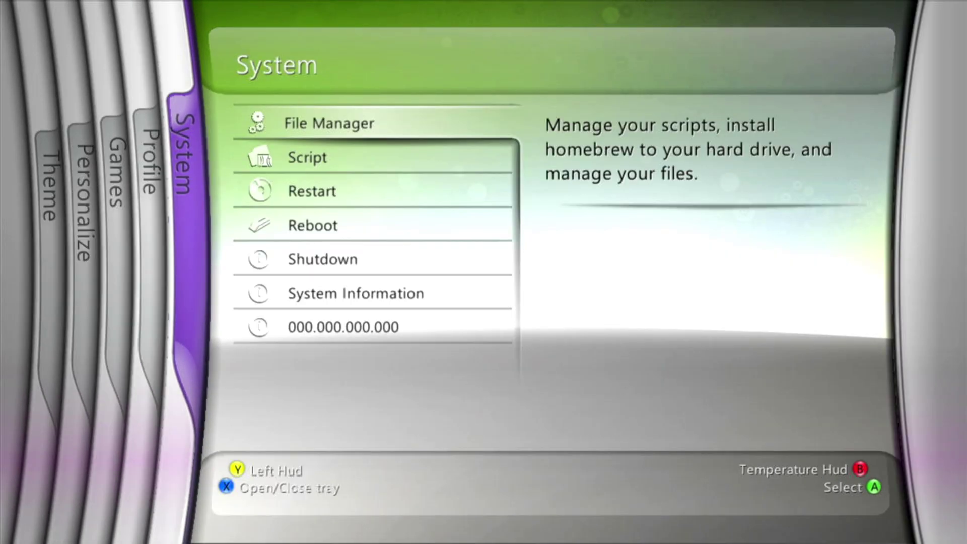
# Look through the Profile blade and the game categories on the Games blade
pyautogui.press('Left')
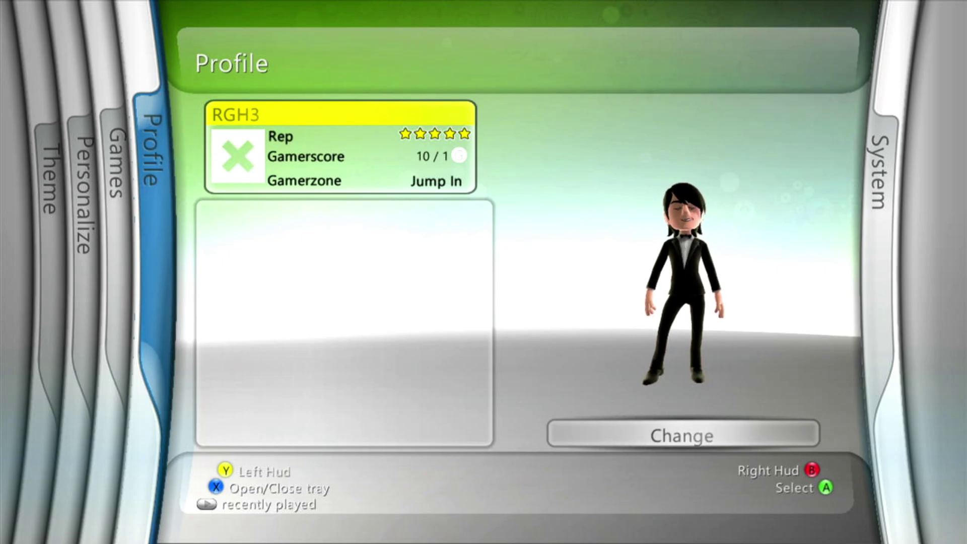
pyautogui.press('Left')
pyautogui.press('Down')
pyautogui.press('Down')
pyautogui.press('Up')
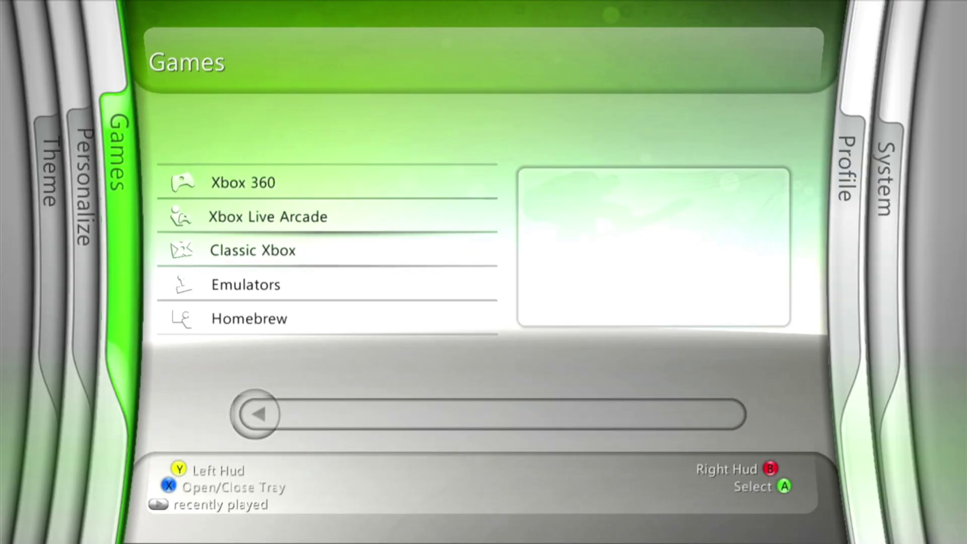
pyautogui.press('Up')
# Examine the entries of the Personalize blade and view its Assets page
pyautogui.press('Left')
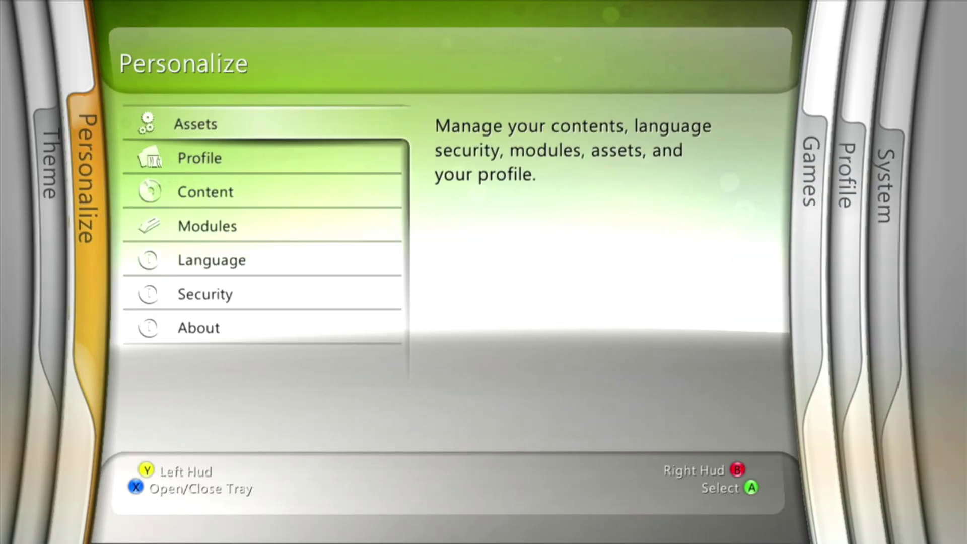
pyautogui.press('Down')
pyautogui.press('Down')
pyautogui.press('Down')
pyautogui.press('Up')
pyautogui.press('Down')
pyautogui.press('Down')
pyautogui.press('Down')
pyautogui.press('Down')
pyautogui.press('Up')
pyautogui.press('Up')
pyautogui.press('Up')
pyautogui.press('Up')
pyautogui.press('Up')
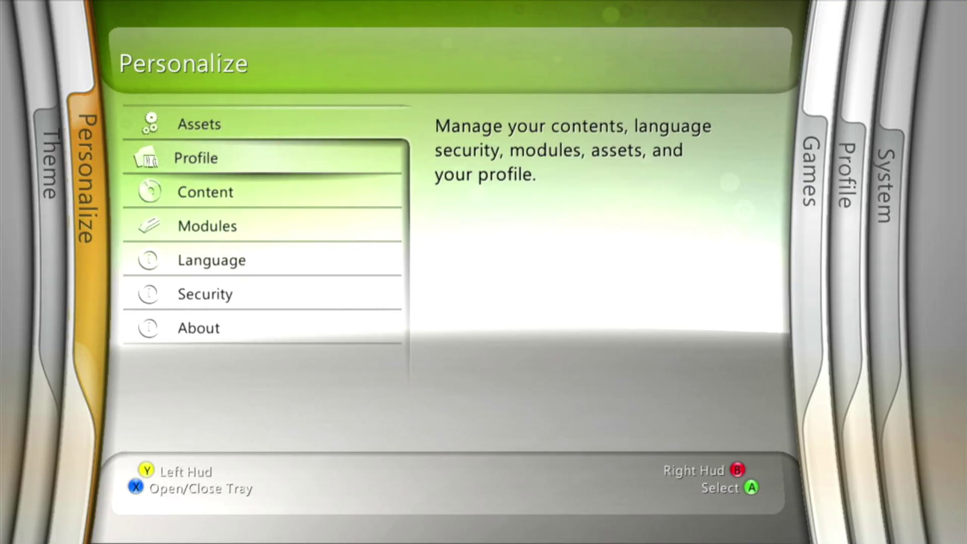
pyautogui.press('Up')
pyautogui.press('Return')
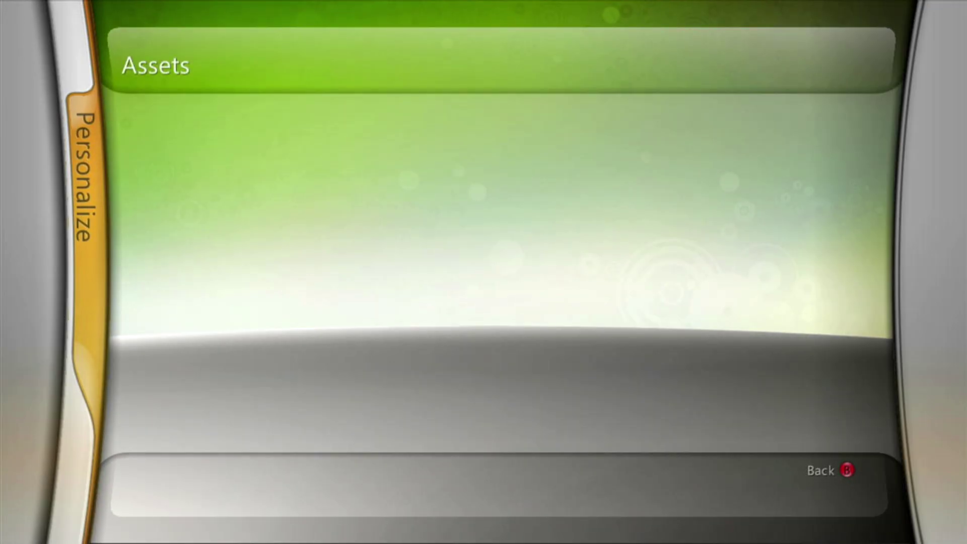
pyautogui.press('Escape')
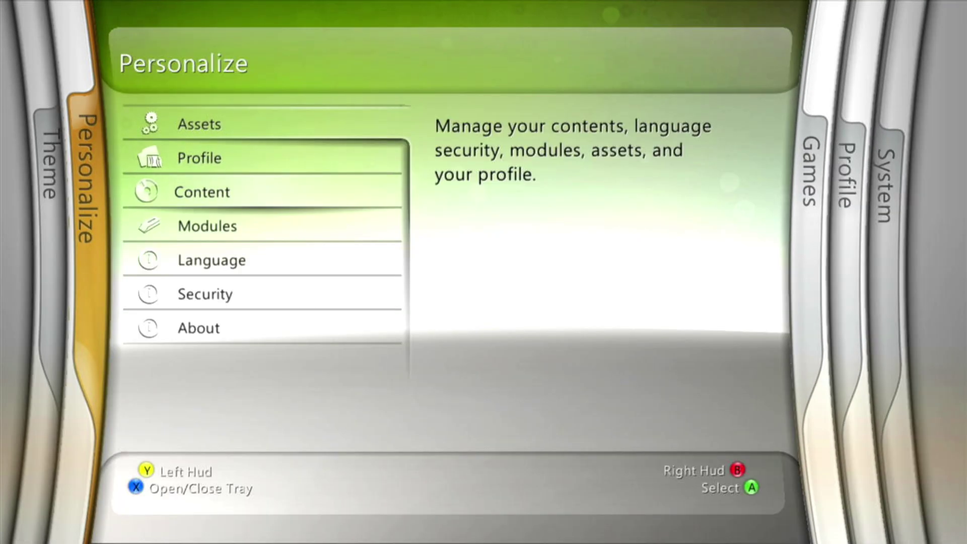
# Open the Skin page from the Theme blade and examine its options
pyautogui.press('Left')
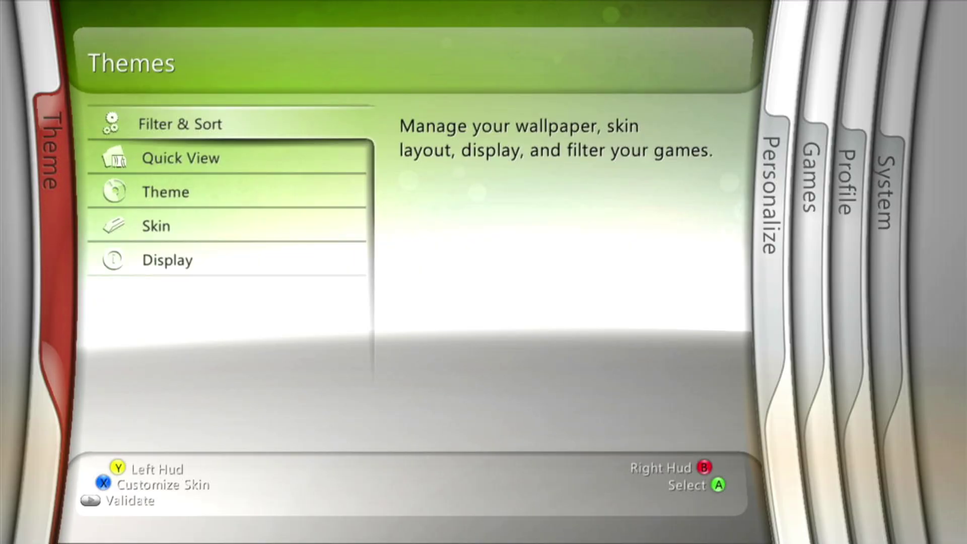
pyautogui.press('Down')
pyautogui.press('Down')
pyautogui.press('Down')
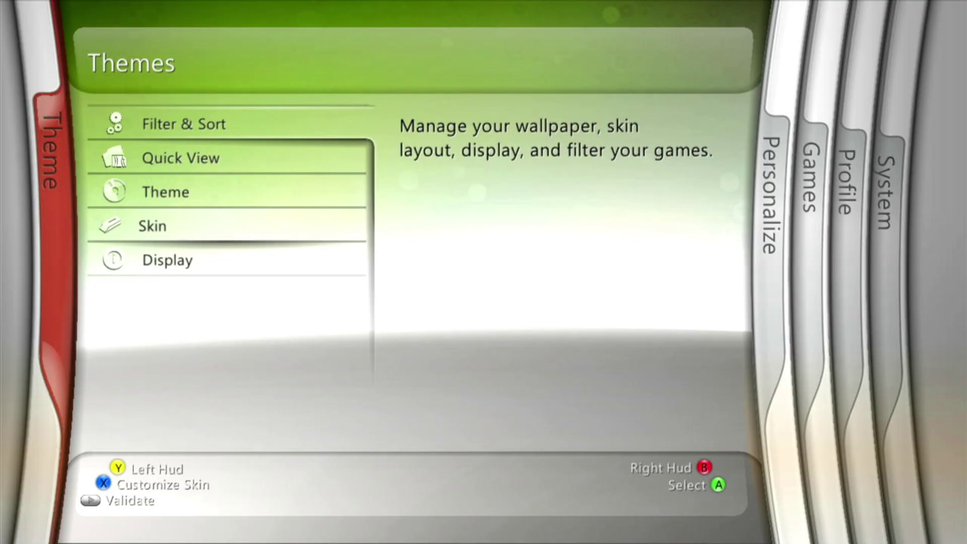
pyautogui.press('Return')
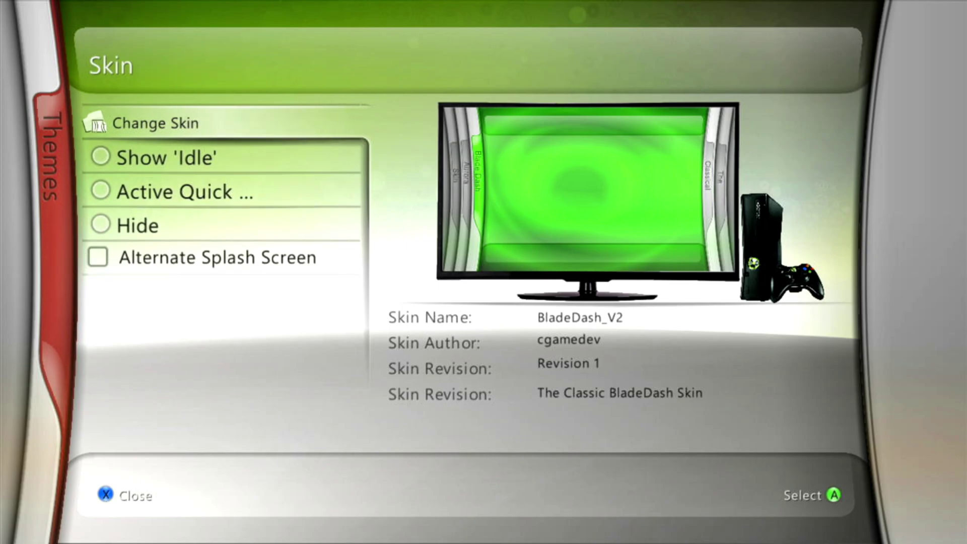
pyautogui.press('Down')
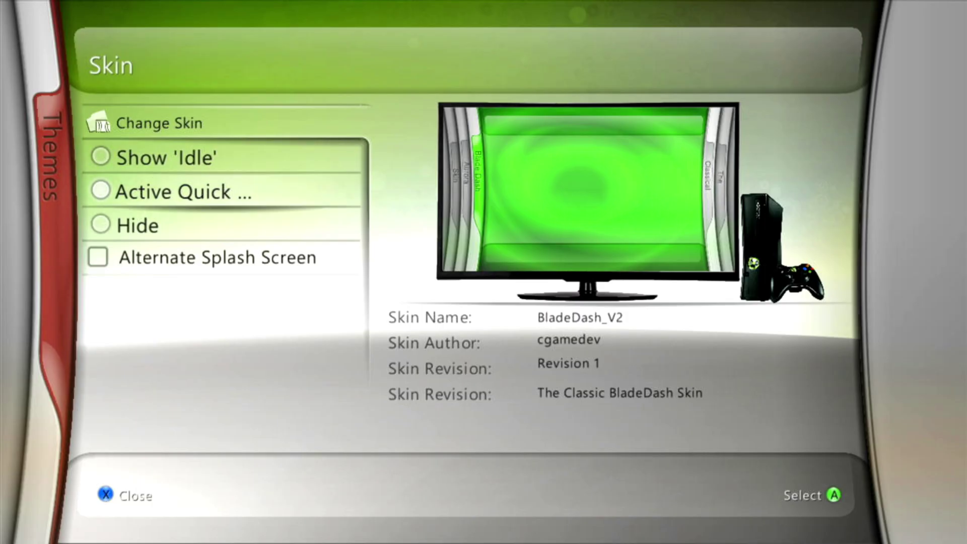
pyautogui.press('Up')
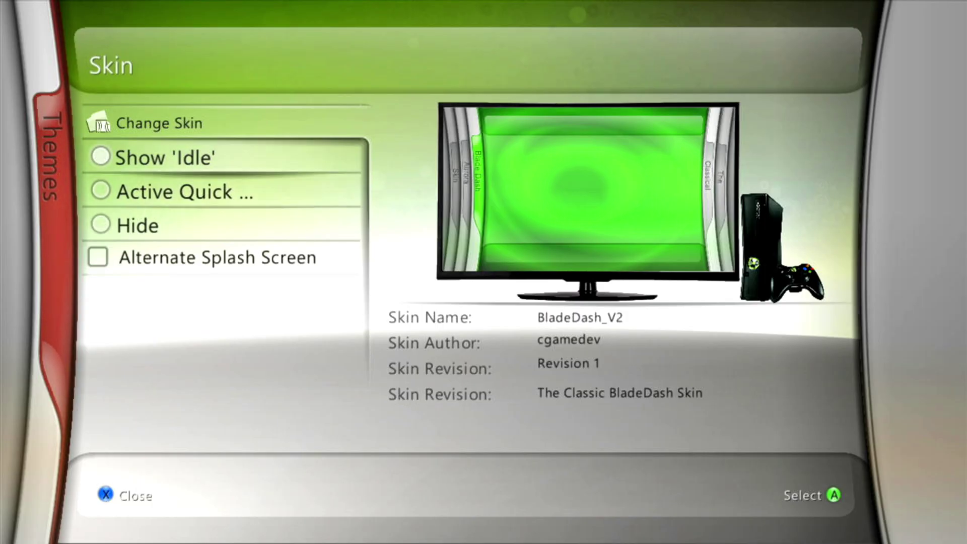
# Look through the list of installed skins and change the skin to Phoenix's Default skin
pyautogui.press('Up')
pyautogui.press('Return')
pyautogui.press('Down')
pyautogui.press('Down')
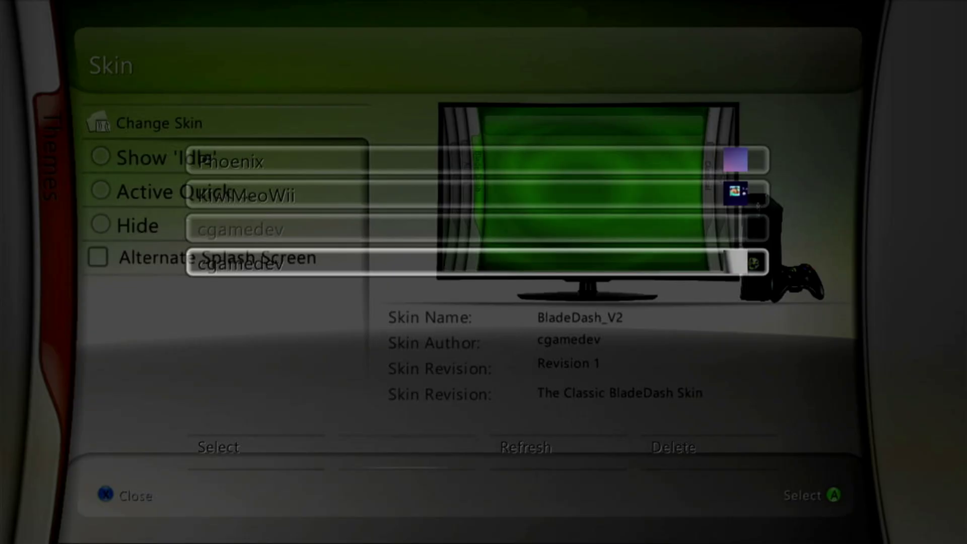
pyautogui.press('Up')
pyautogui.press('Up')
pyautogui.press('Down')
pyautogui.press('Down')
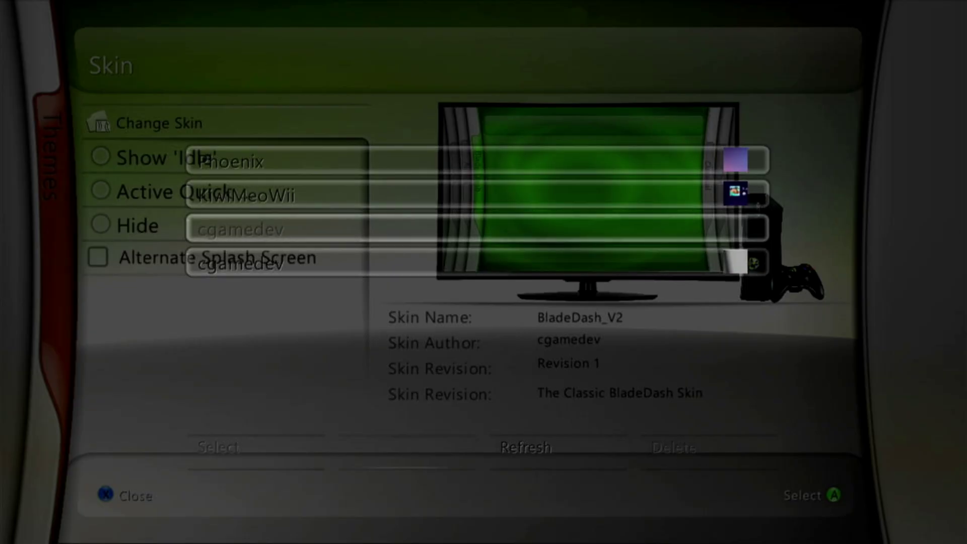
pyautogui.press('Down')
pyautogui.press('Up')
pyautogui.press('Up')
pyautogui.press('Up')
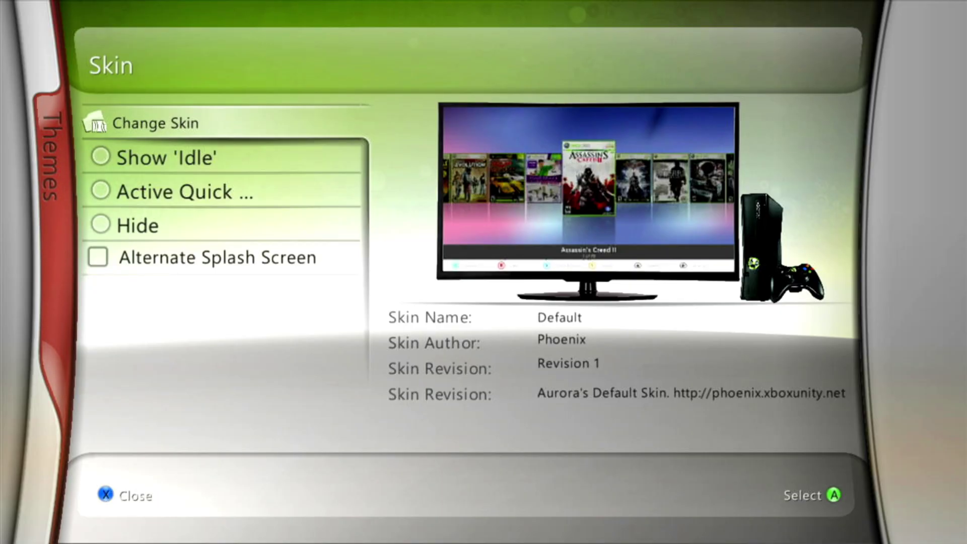
# Change the skin to Aurora + Avatar v0.7b.2 and return to the Theme blade
pyautogui.press('Return')
pyautogui.press('Down')
pyautogui.press('Return')
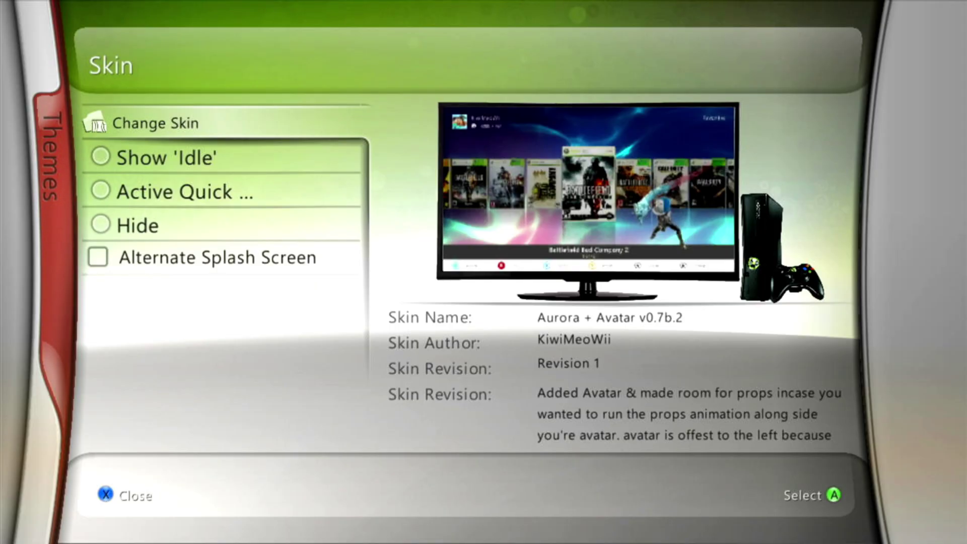
pyautogui.press('Escape')
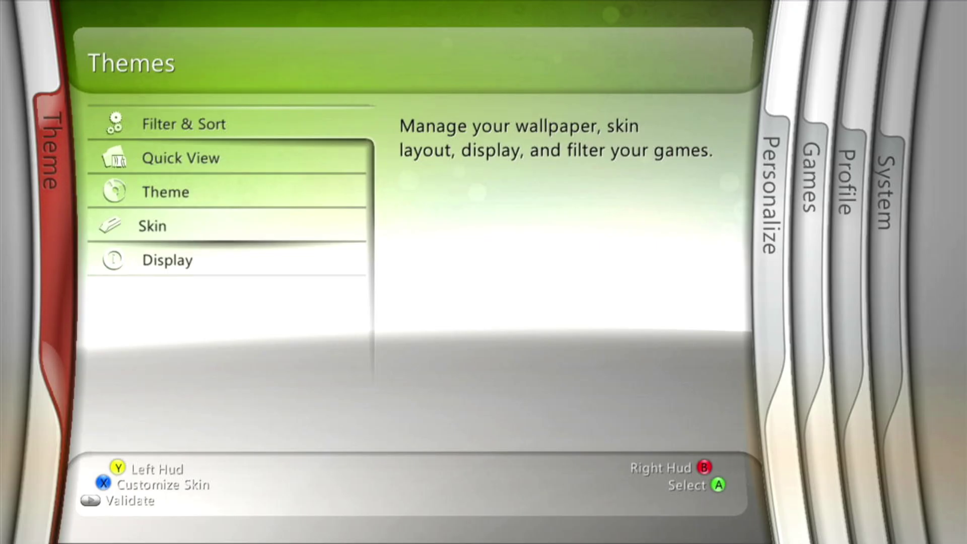
# View the Quick View page of the Theme blade and go back
pyautogui.press('Down')
pyautogui.press('Up')
pyautogui.press('Up')
pyautogui.press('Up')
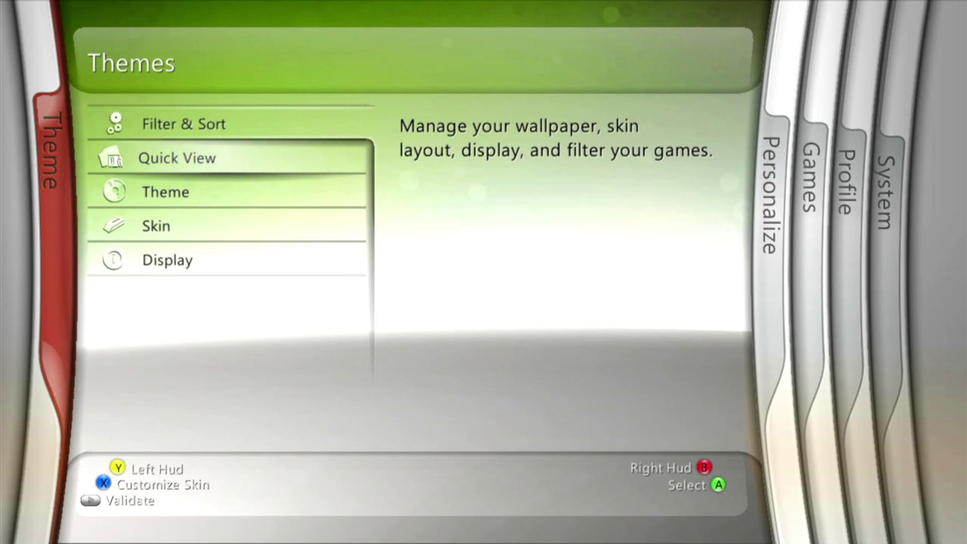
pyautogui.press('Return')
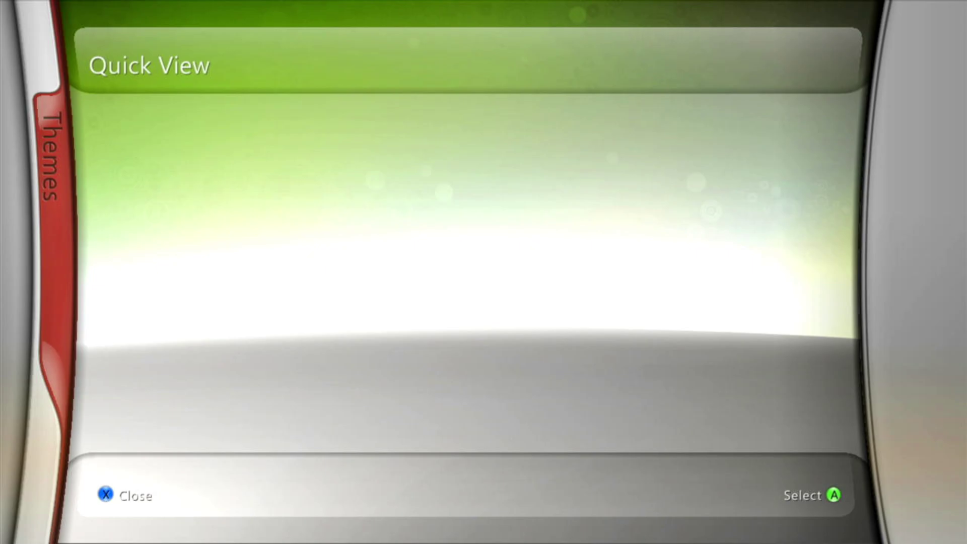
pyautogui.press('Escape')
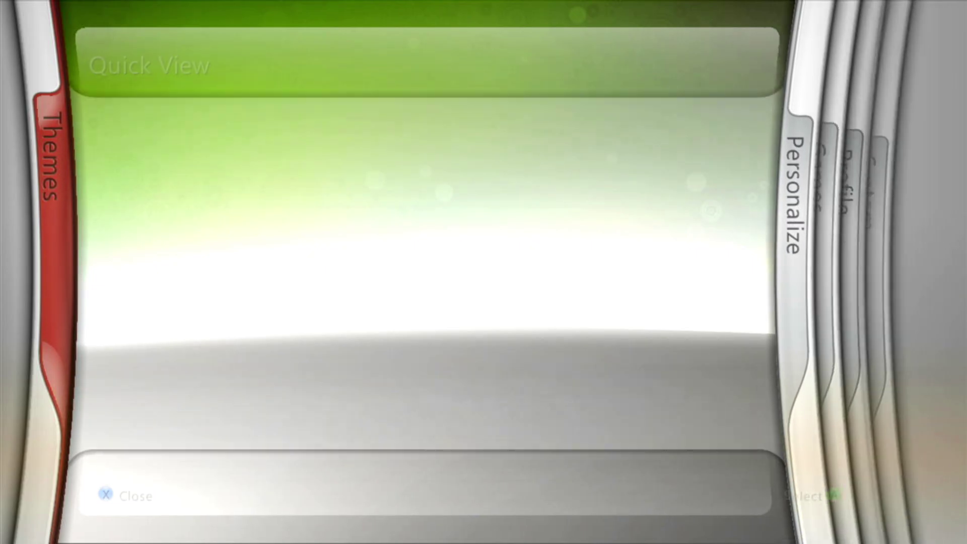
# Check the Skin page again and view the Display page, returning to the Theme blade
pyautogui.press('Down')
pyautogui.press('Down')
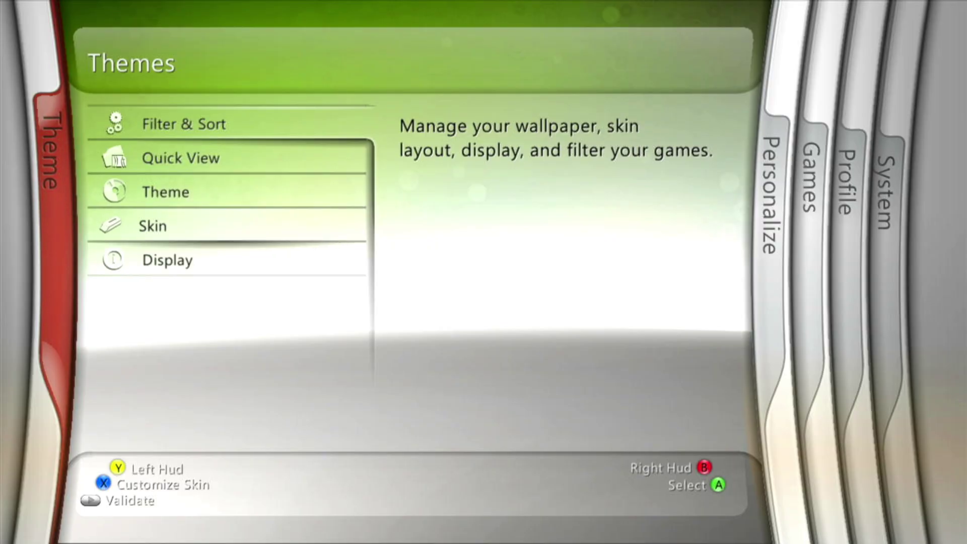
pyautogui.press('Return')
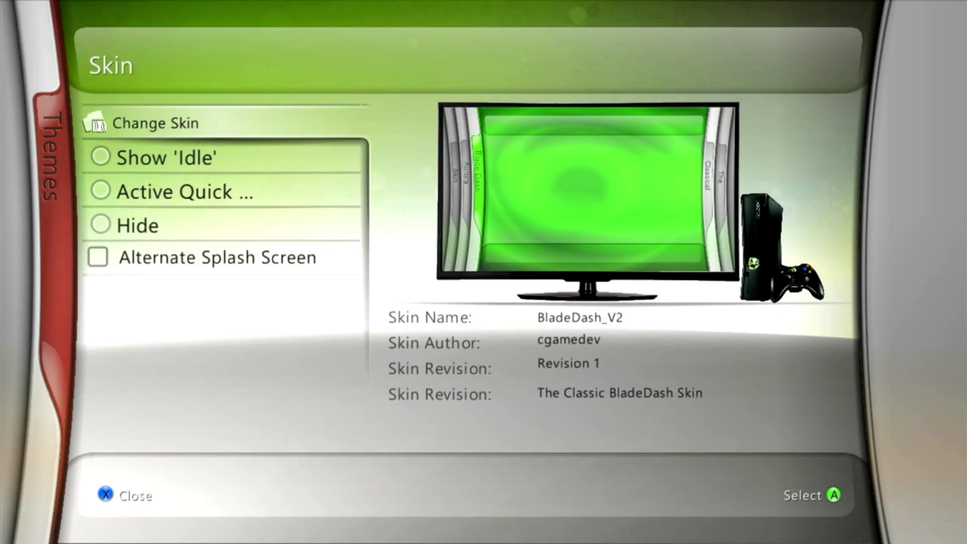
pyautogui.press('Escape')
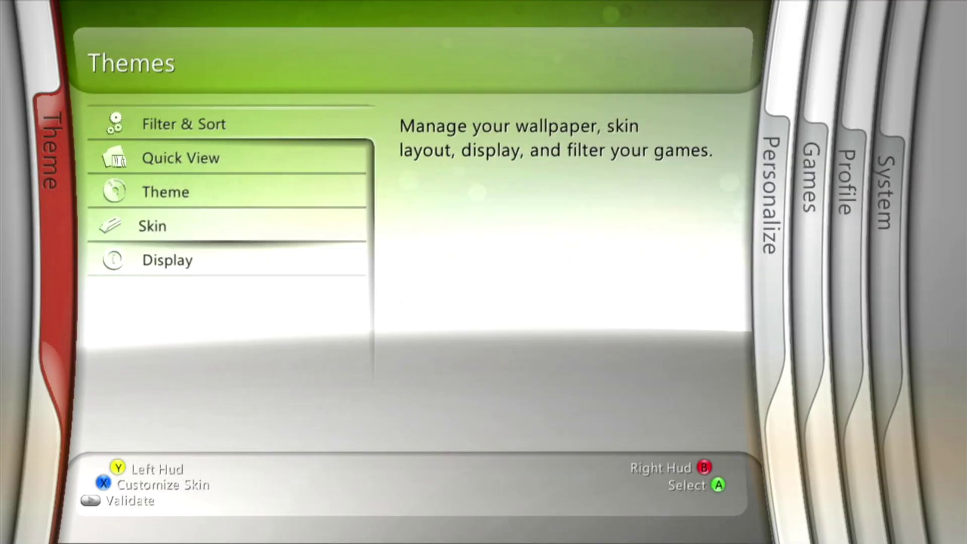
pyautogui.press('Down')
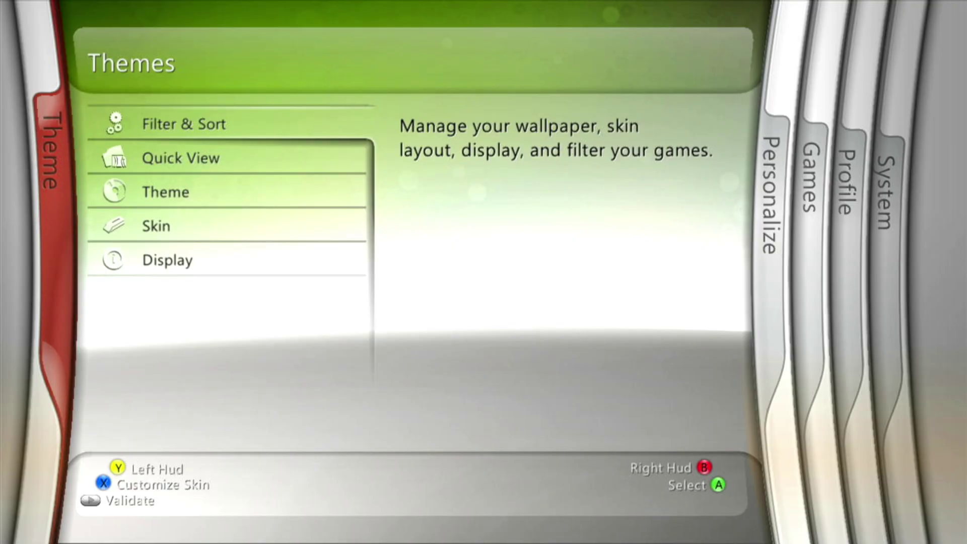
pyautogui.press('Return')
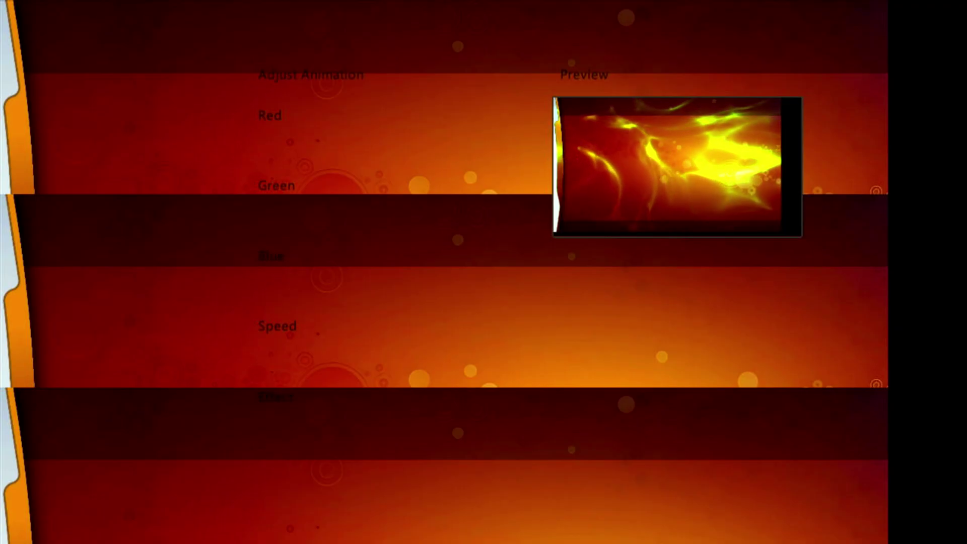
pyautogui.press('Escape')
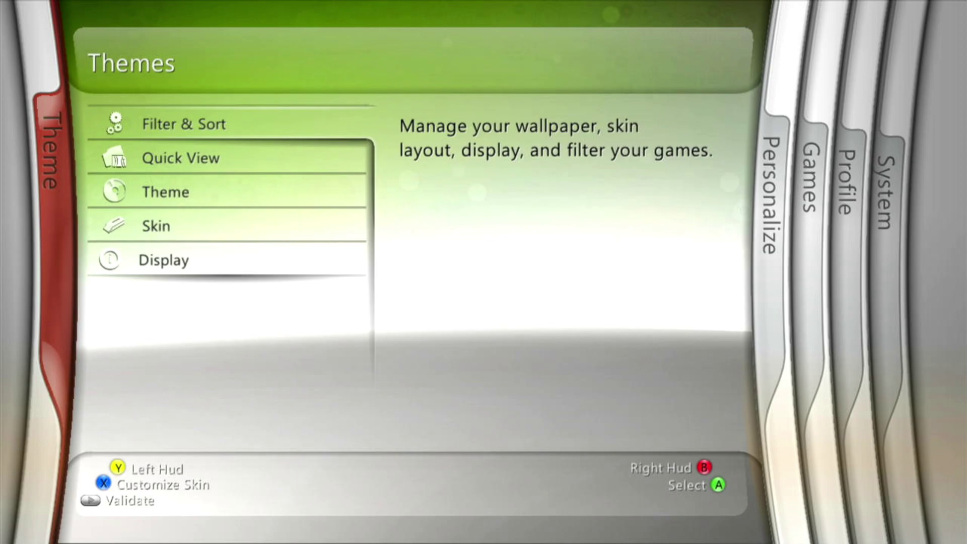
# Reopen the Skin page and change the skin to Phoenix's Default skin
pyautogui.press('Down')
pyautogui.press('Down')
pyautogui.press('Down')
pyautogui.press('Down')
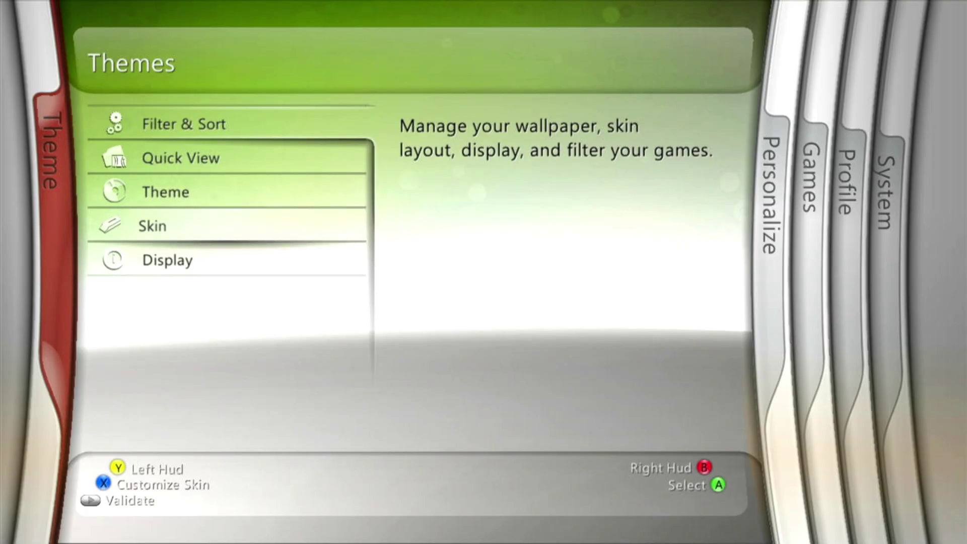
pyautogui.press('Return')
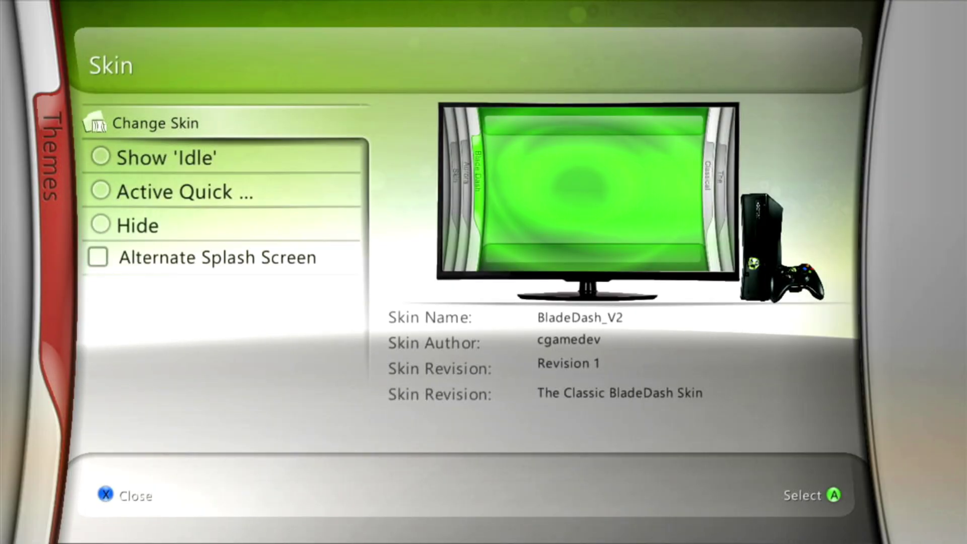
pyautogui.press('Return')
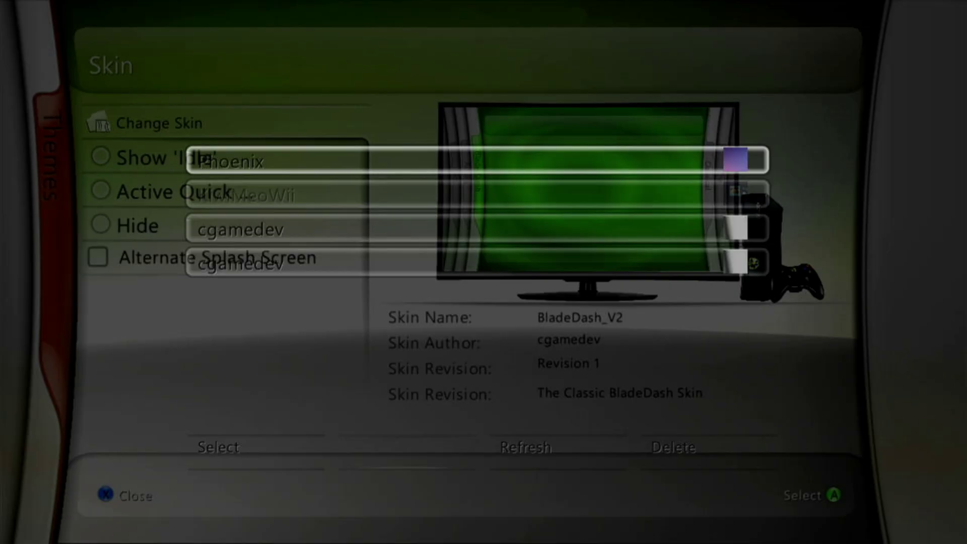
pyautogui.press('Return')
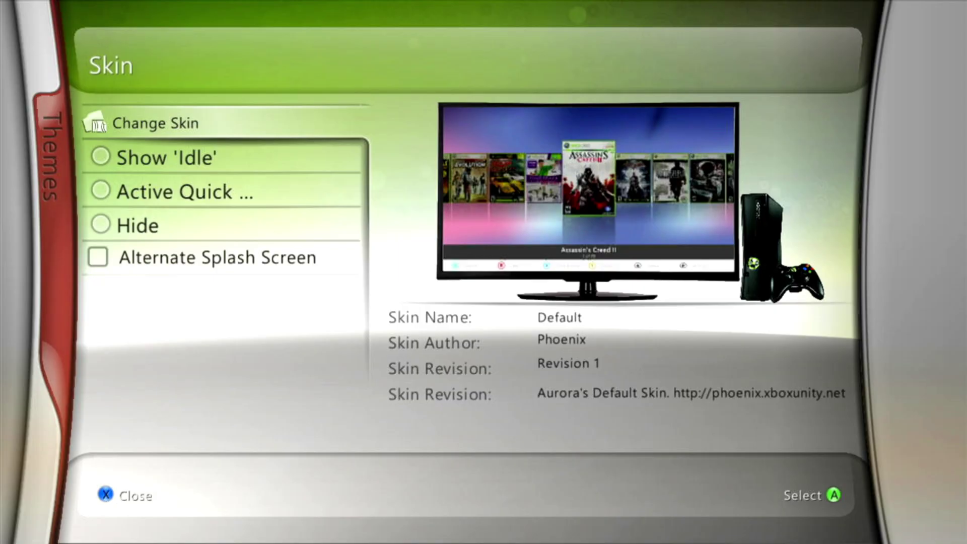
# Return to Aurora Home from the Xbox Guide and agree to end the current session
pyautogui.press('super')
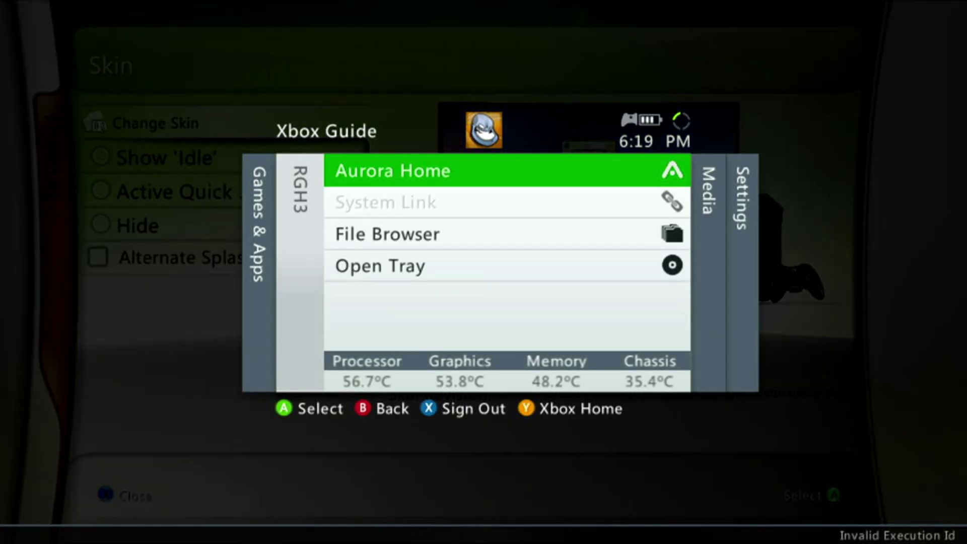
pyautogui.press('Return')
pyautogui.press('Return')
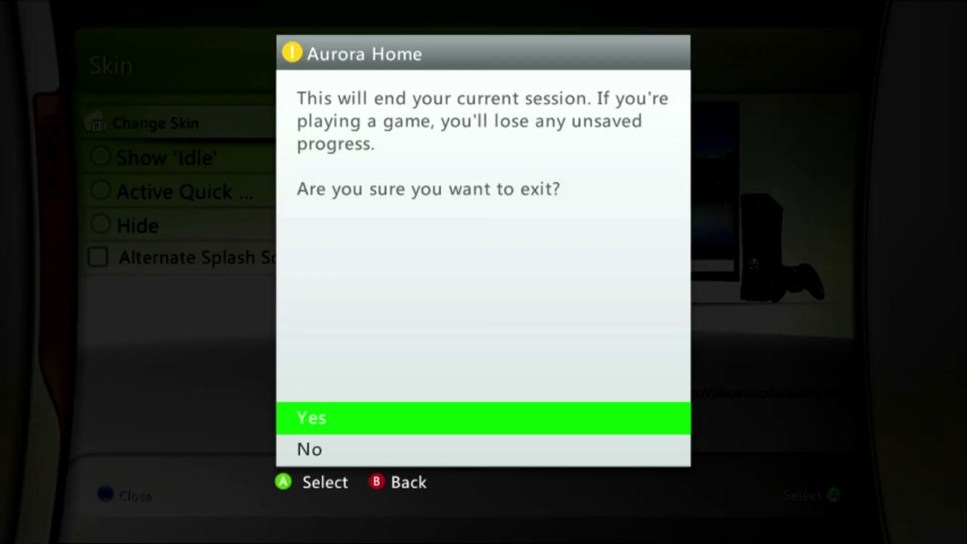